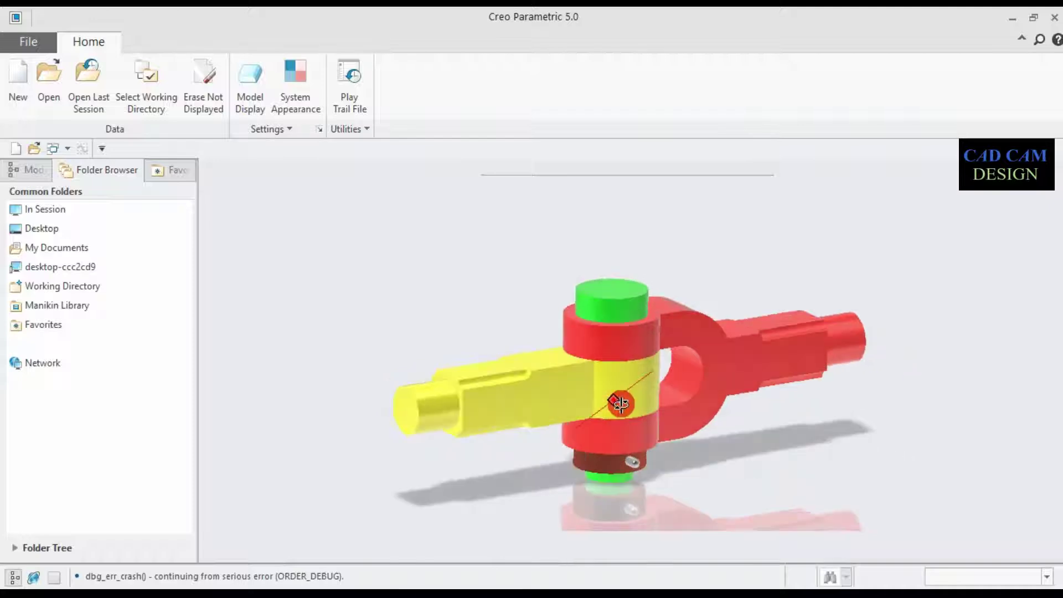
mouse_move(627, 393)
middle_down()
mouse_move(574, 387)
mouse_move(586, 396)
mouse_move(570, 394)
mouse_move(563, 410)
mouse_move(574, 391)
mouse_move(635, 404)
mouse_move(572, 392)
mouse_move(588, 391)
mouse_move(563, 409)
mouse_move(576, 387)
mouse_move(635, 402)
mouse_move(622, 403)
mouse_move(627, 393)
middle_up()
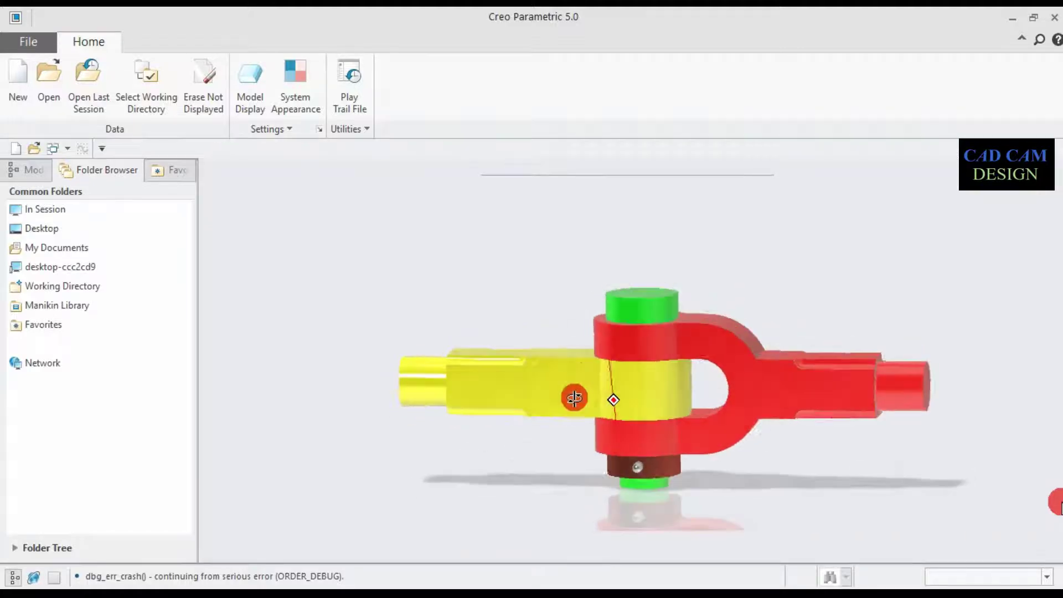
middle_drag(574, 397, 628, 393)
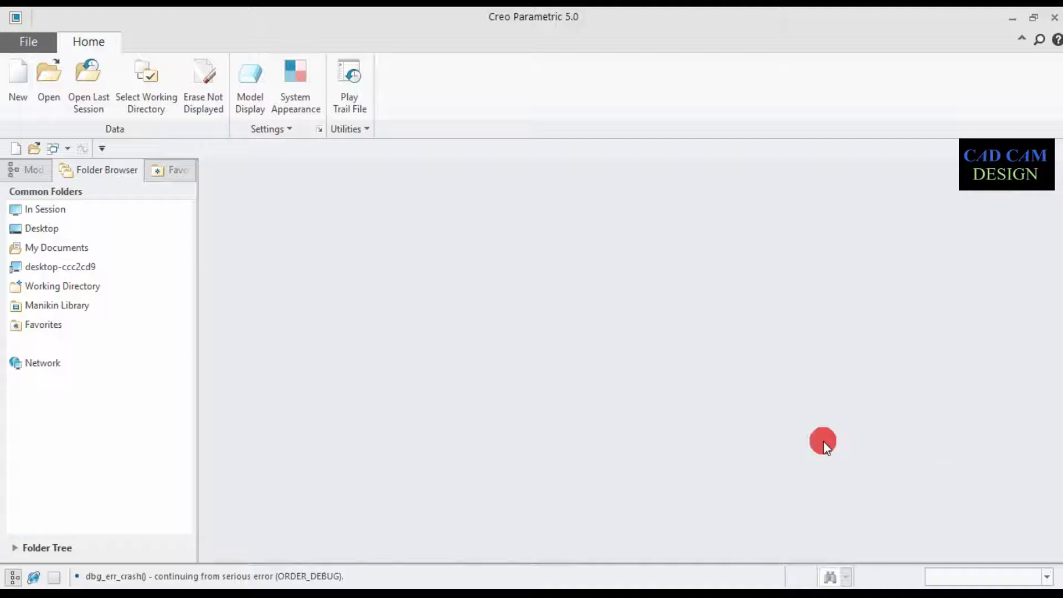
Set the working directory to the Knuckle joint folder on the Desktop.
click(156, 95)
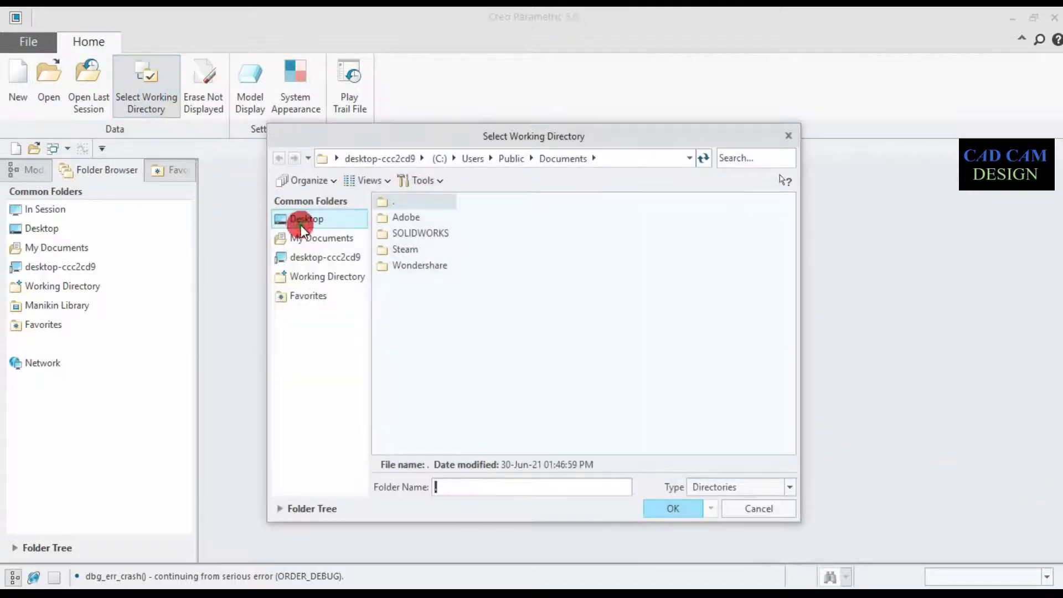
click(301, 220)
click(399, 218)
click(666, 506)
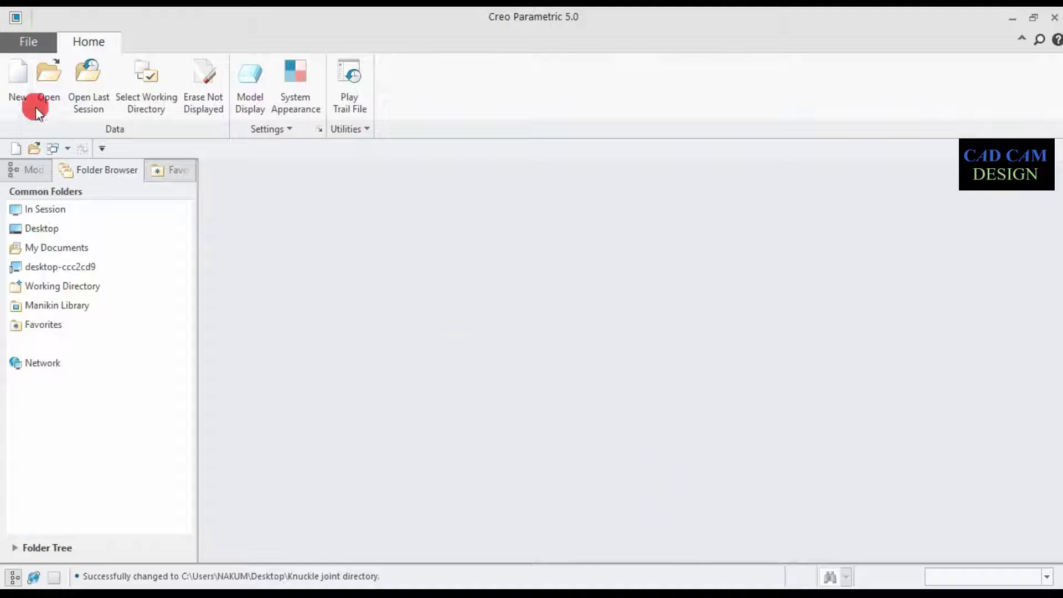
Create a new design assembly named asm0001 from the mmks_asm_design template instead of the default one.
click(8, 81)
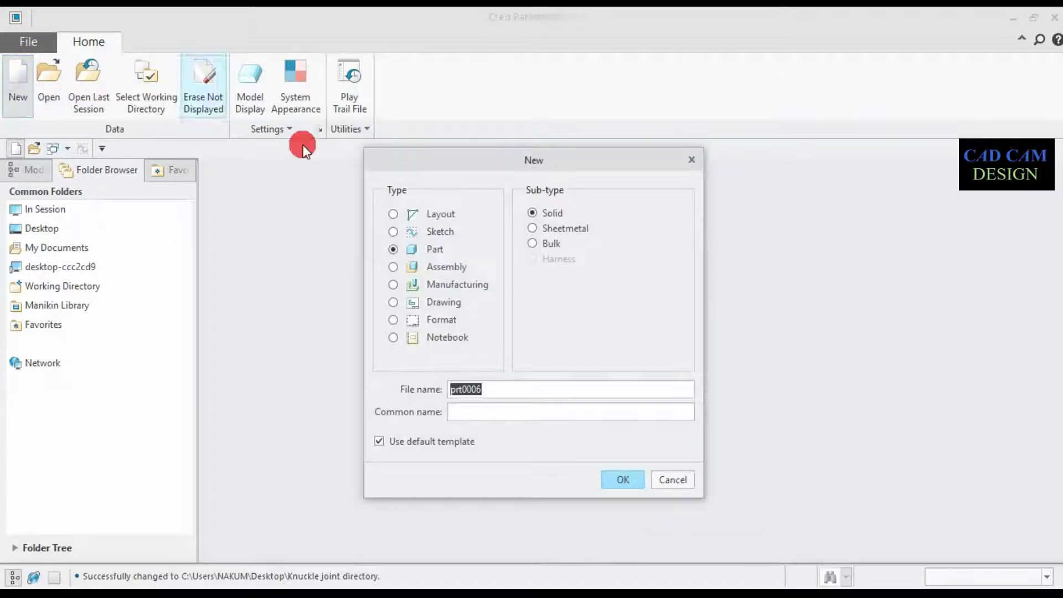
click(412, 266)
click(501, 388)
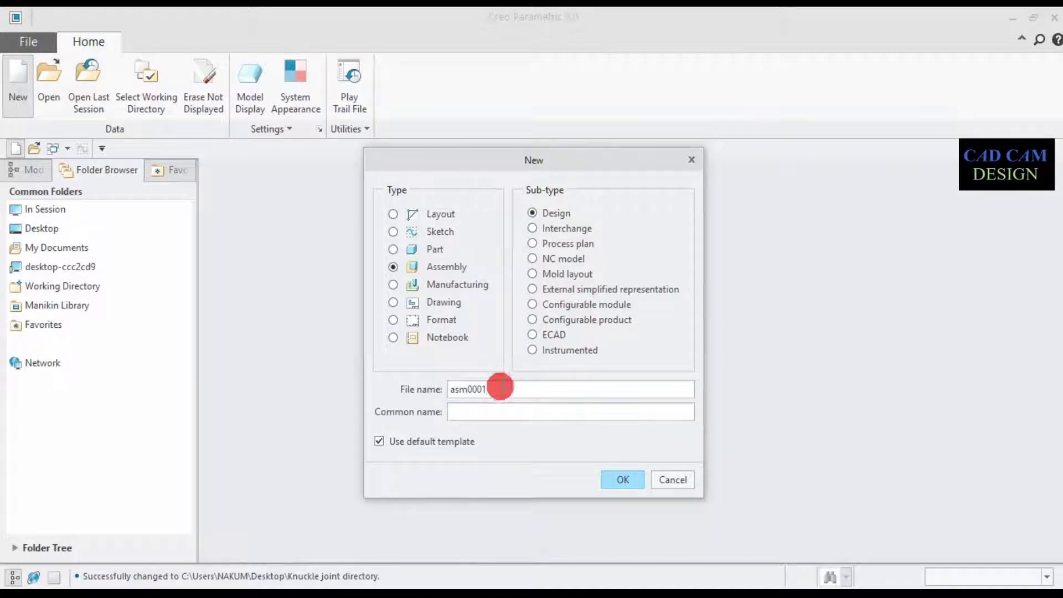
click(380, 442)
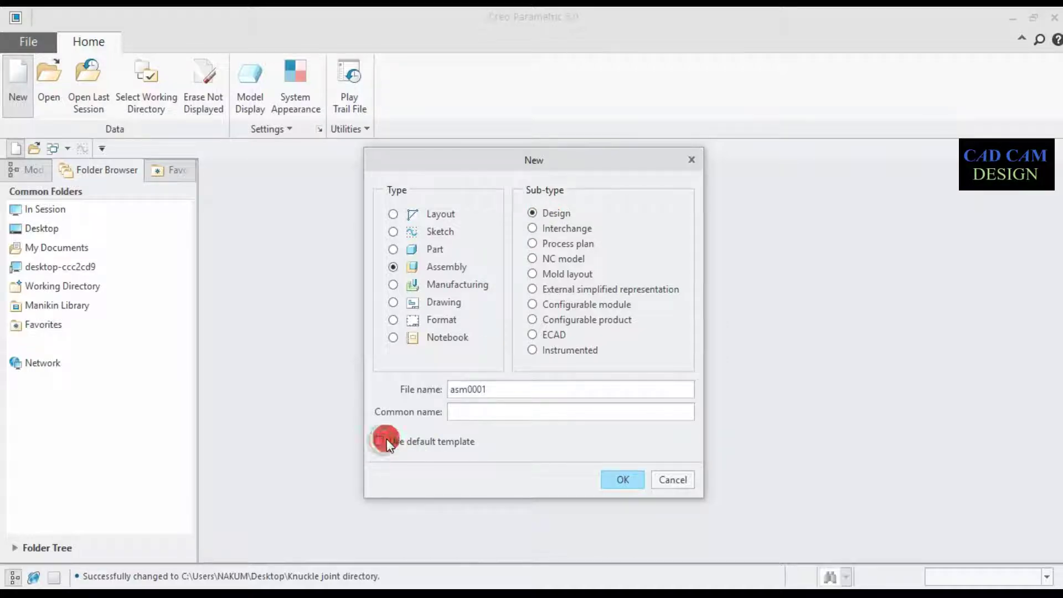
click(625, 479)
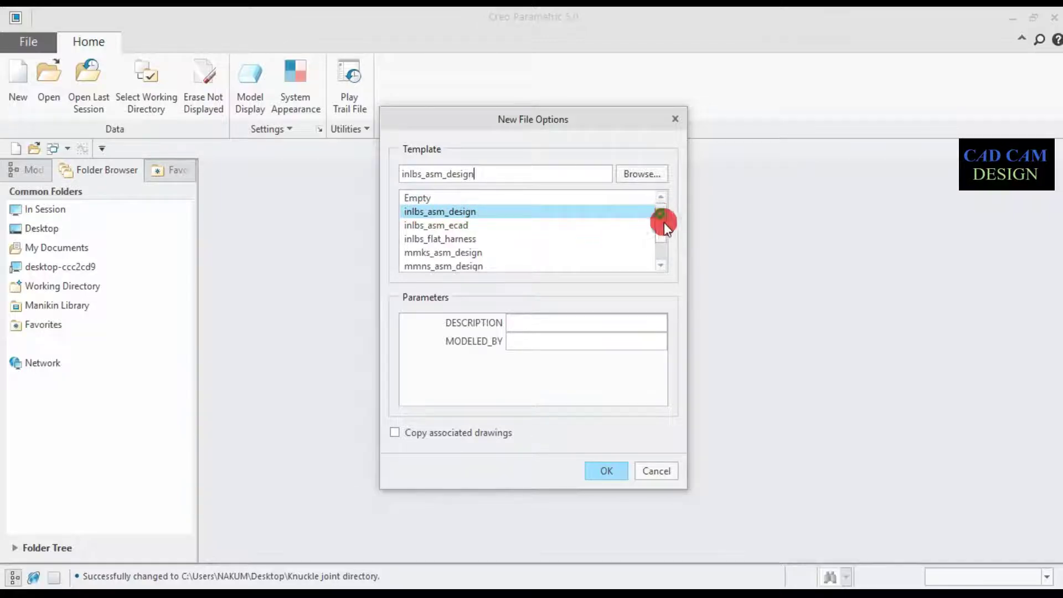
drag(663, 223, 559, 245)
click(425, 224)
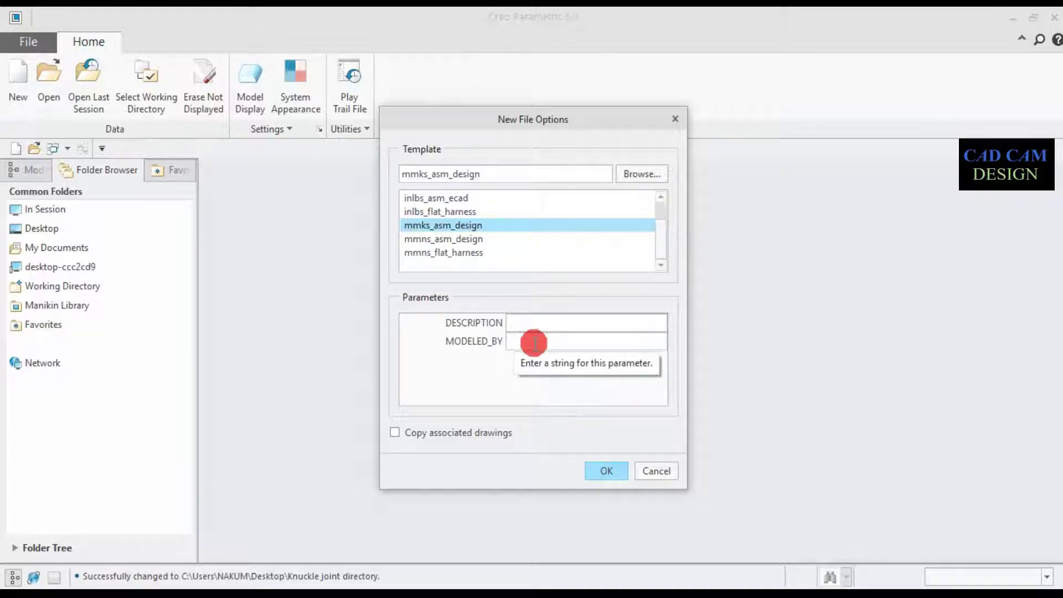
click(603, 470)
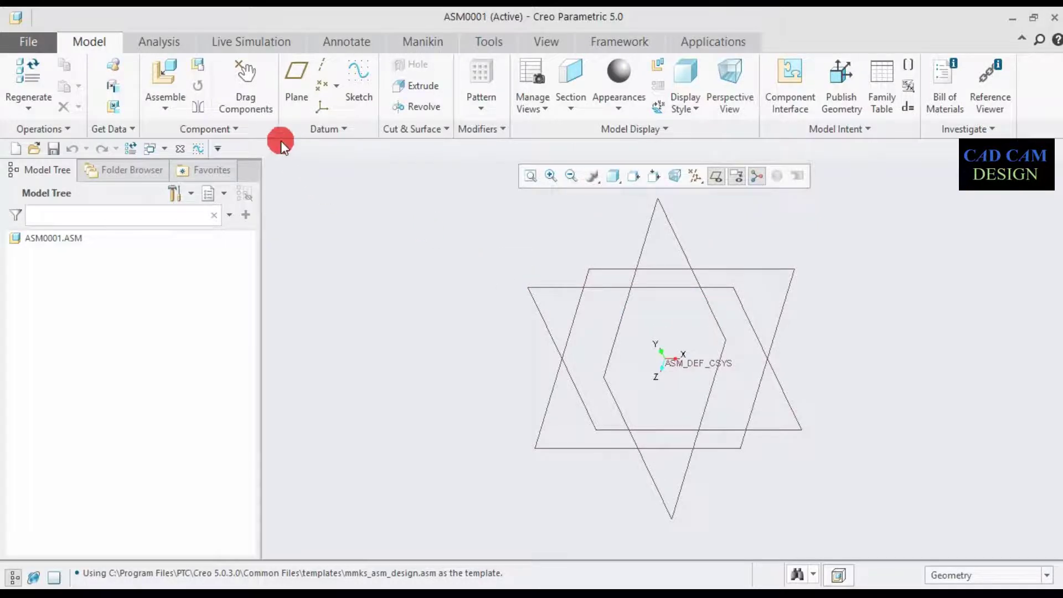
Insert the fork part prt0001.prt into the assembly and dismiss the Creo Agent error.
click(165, 69)
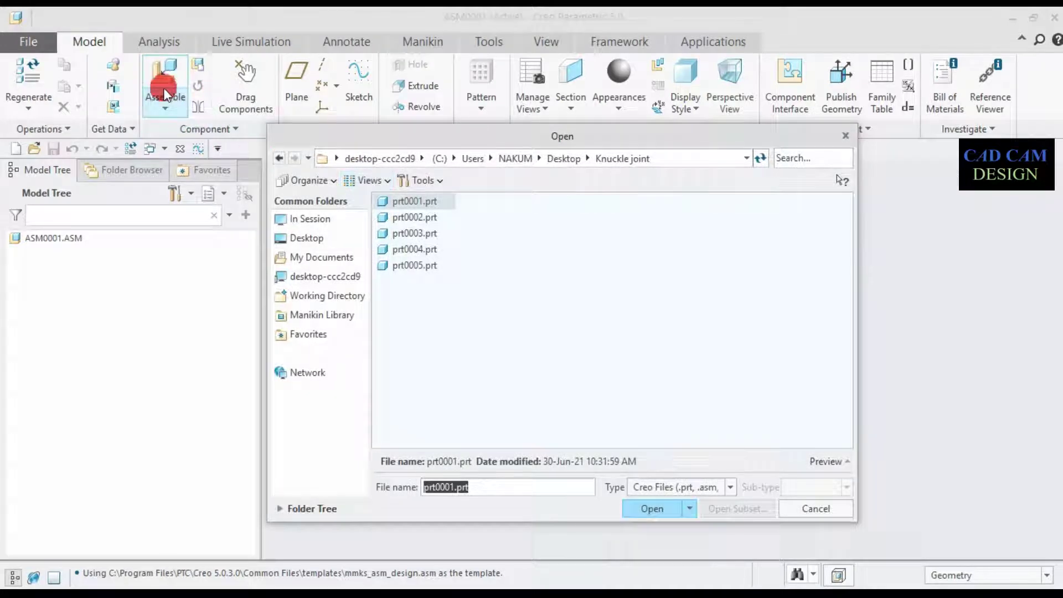
click(417, 203)
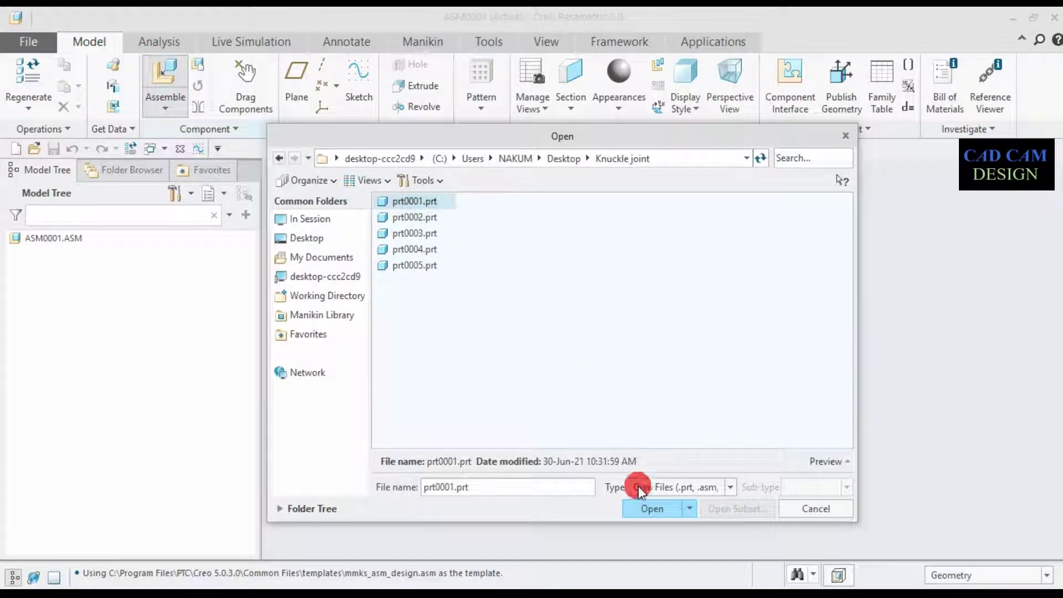
click(654, 507)
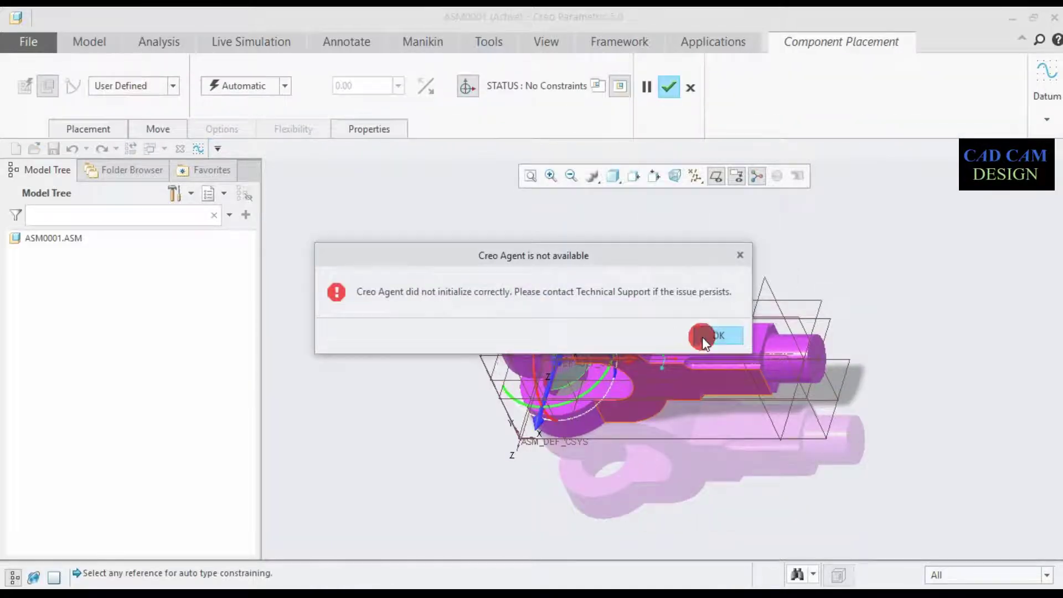
click(709, 333)
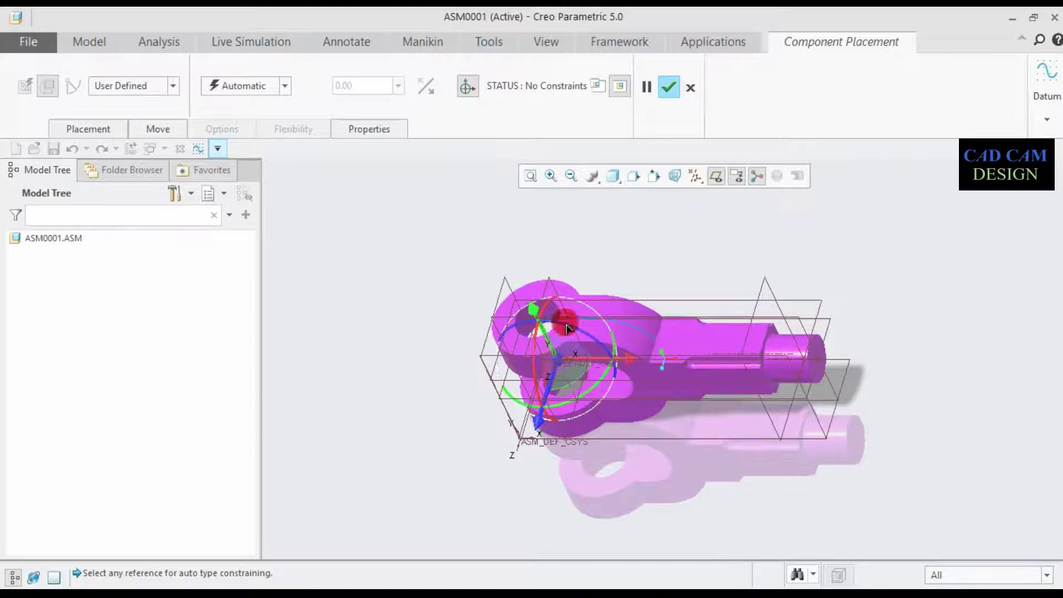
Place the fork with a Default constraint and accept the placement.
click(284, 85)
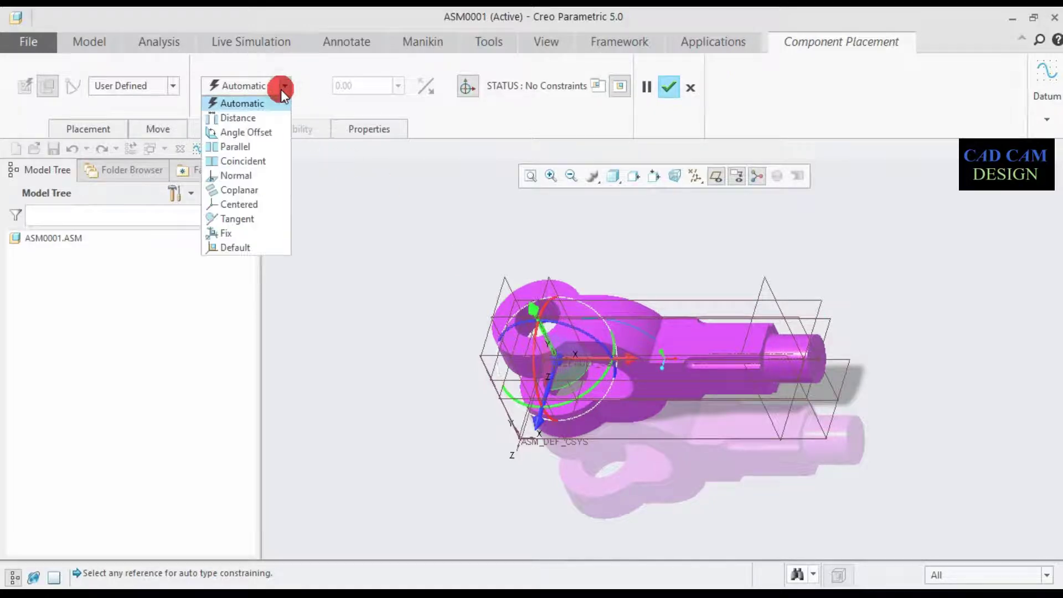
click(239, 247)
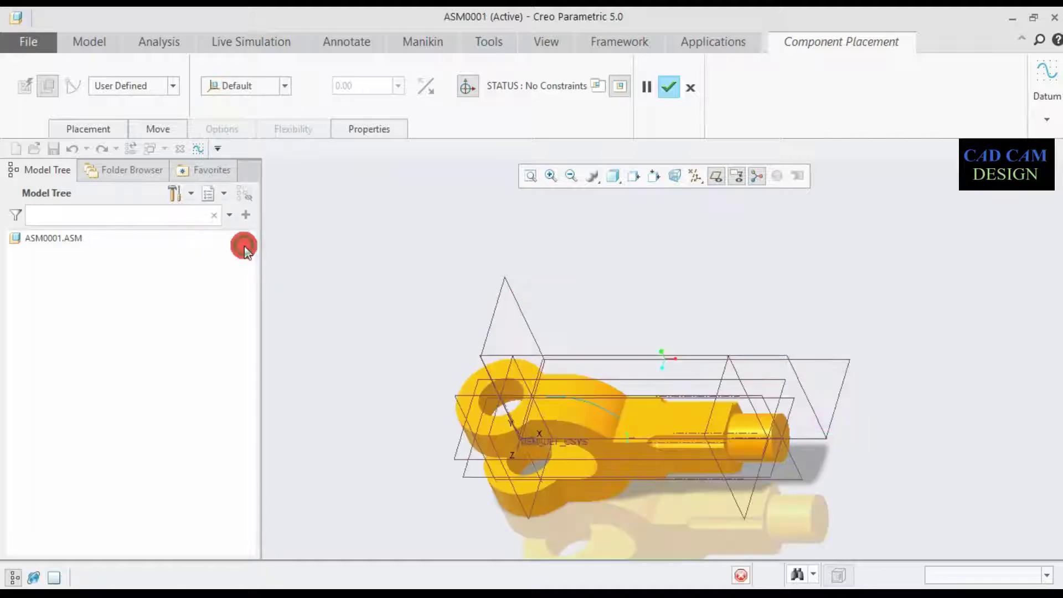
middle_drag(499, 456, 654, 421)
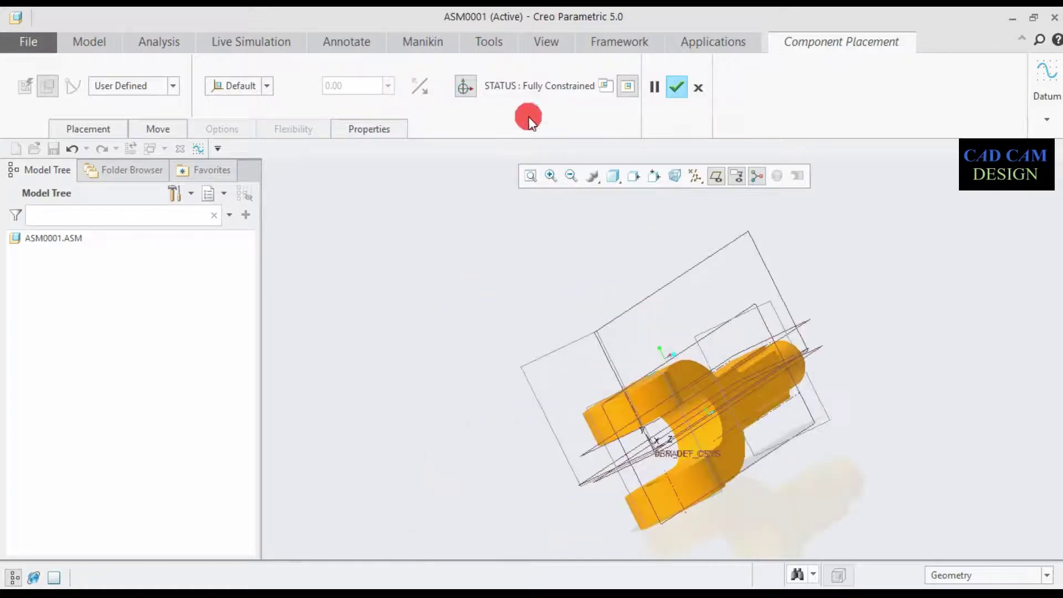
click(670, 94)
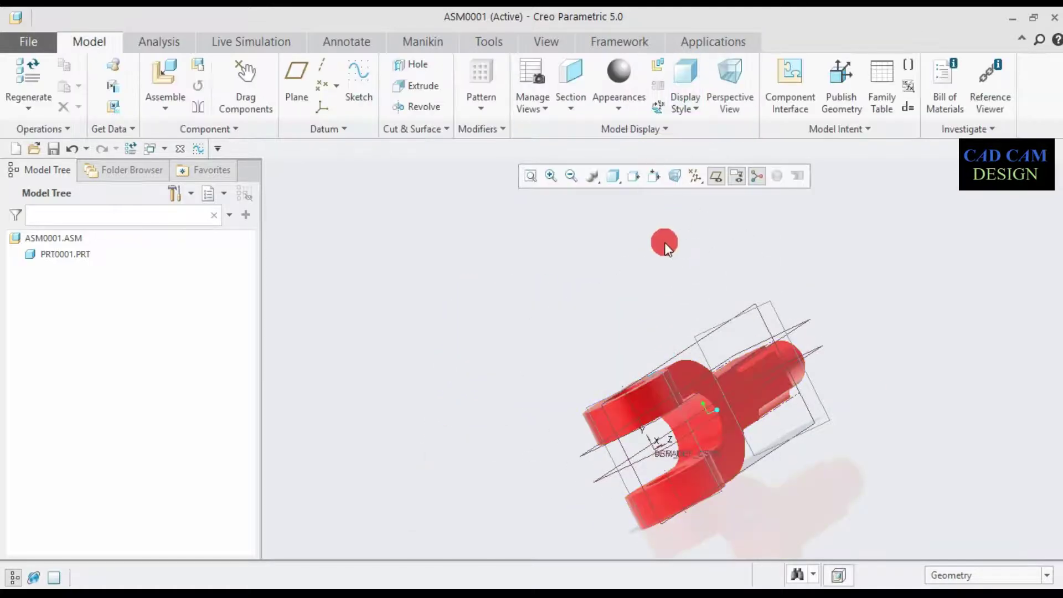
Hide the construction curve that follows the fork's bend.
middle_drag(617, 363, 725, 277)
scroll(806, 403, down, 3)
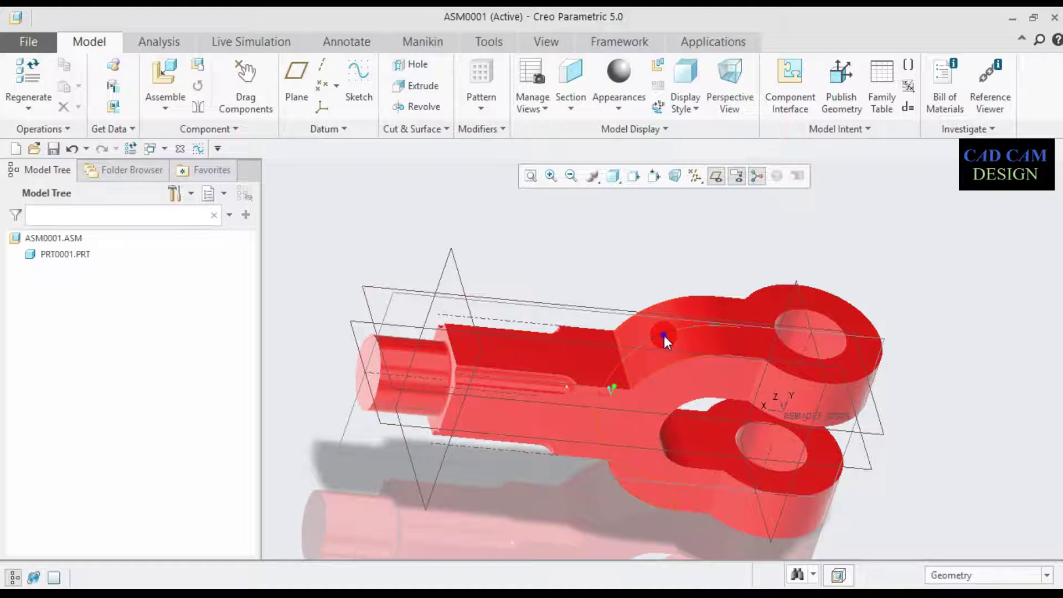
click(685, 328)
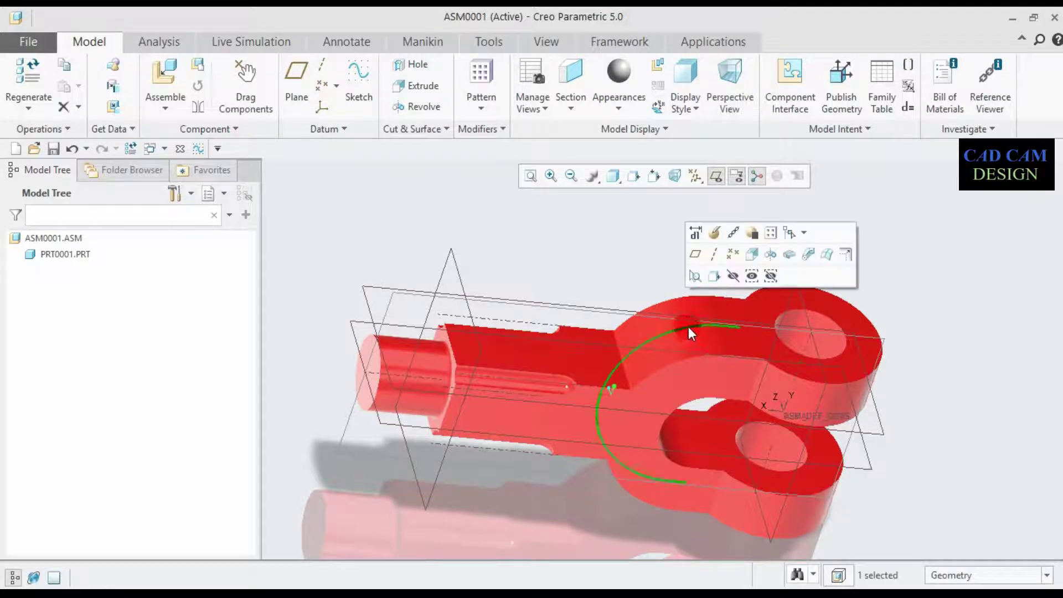
click(732, 272)
Insert prt0002.prt into the assembly as the second component.
scroll(660, 343, up, 2)
middle_drag(659, 343, 657, 320)
scroll(798, 384, down, 2)
scroll(791, 388, up, 2)
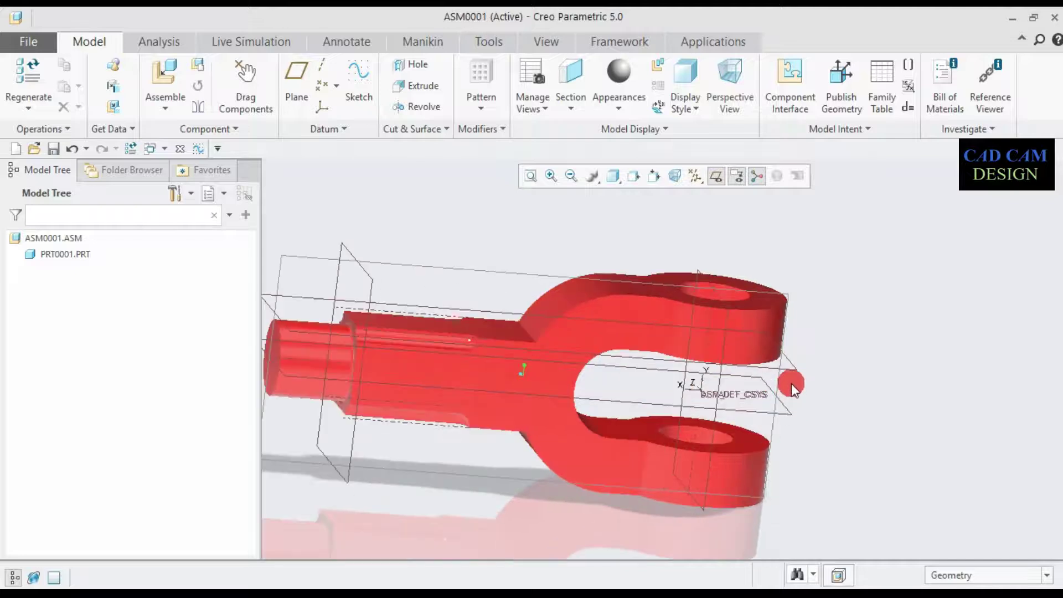
middle_drag(792, 383, 712, 413)
scroll(739, 427, up, 2)
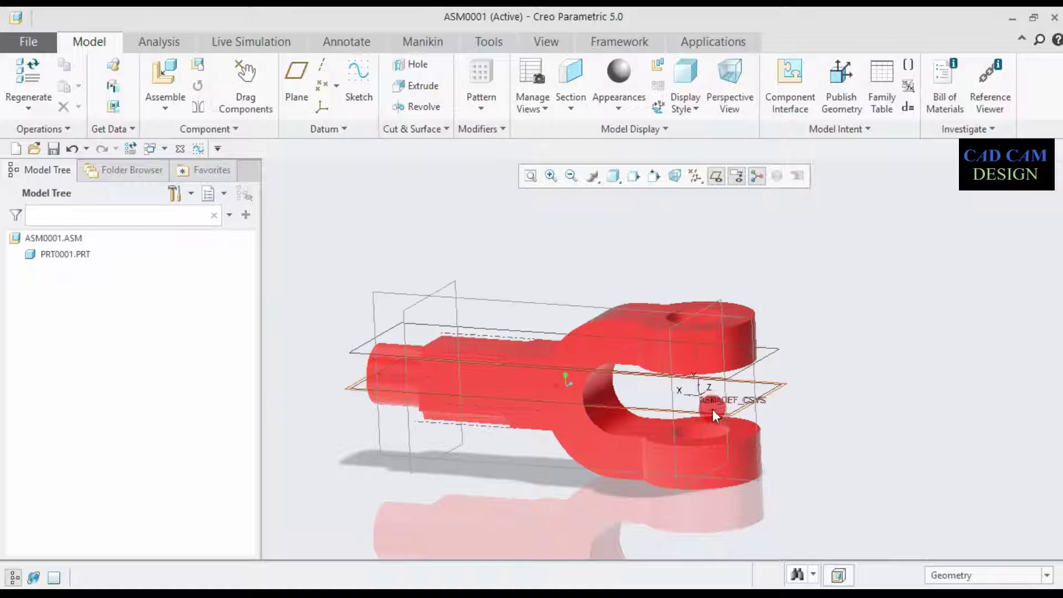
click(162, 69)
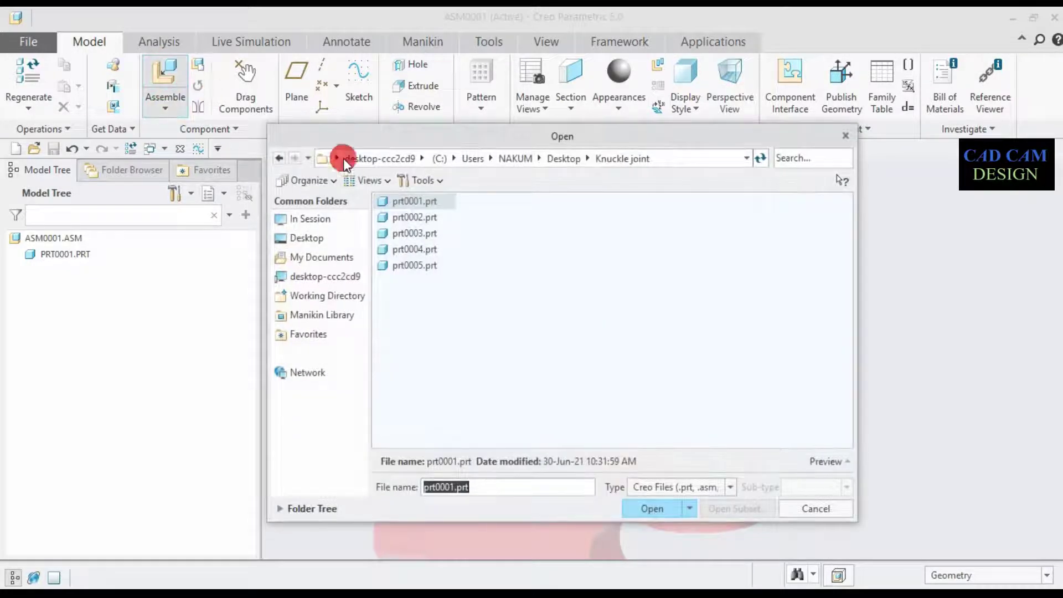
click(391, 218)
click(649, 508)
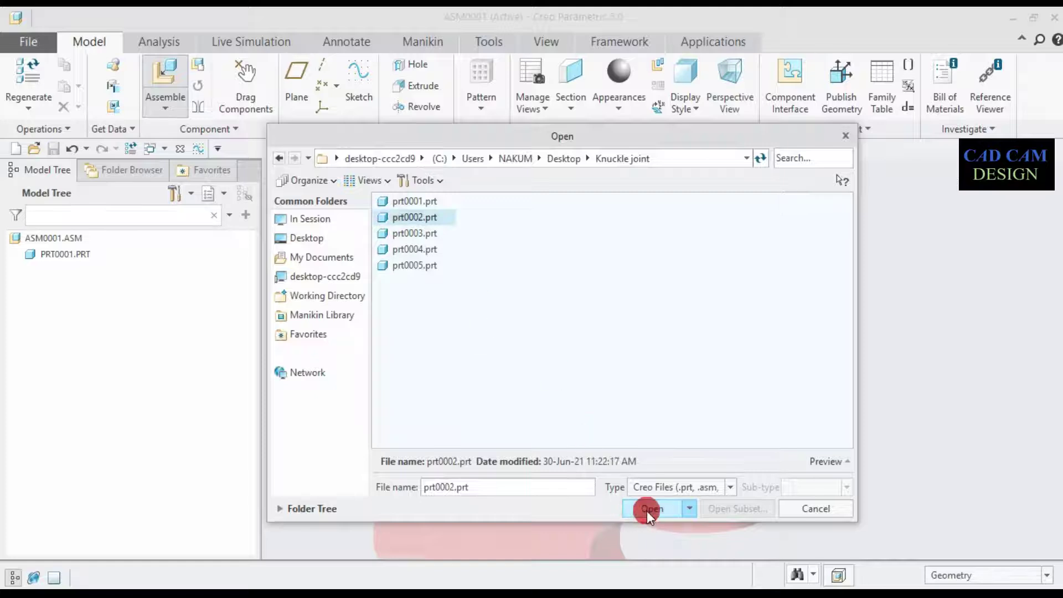
Move the eye part prt0002 clear of the fork, with its hole end facing the fork's open end.
scroll(312, 357, up, 3)
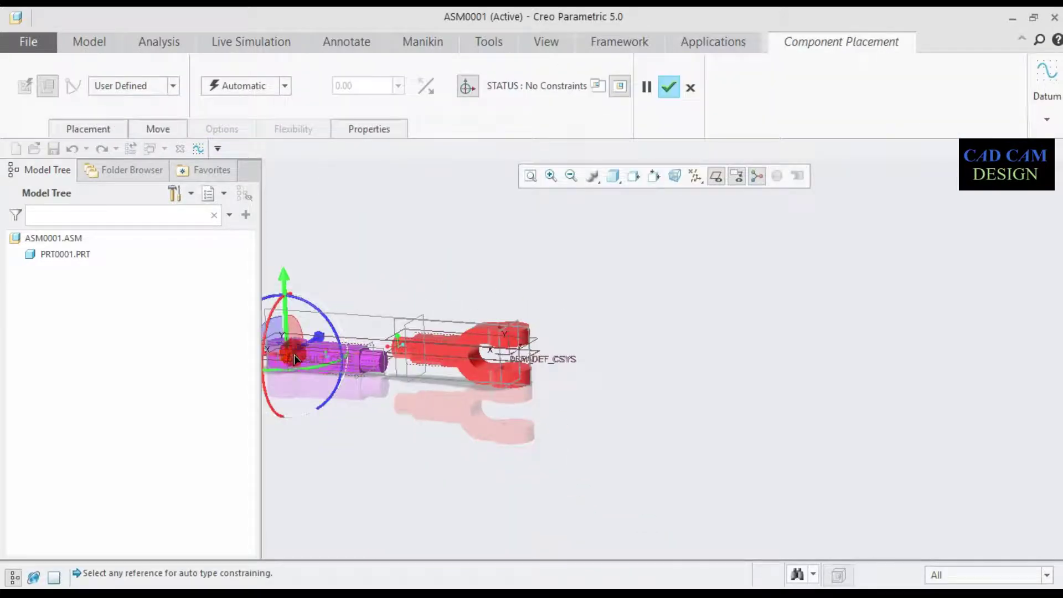
scroll(272, 354, down, 3)
scroll(273, 354, down, 3)
drag(285, 393, 953, 424)
middle_drag(876, 415, 806, 315)
scroll(866, 469, up, 4)
scroll(945, 525, down, 5)
scroll(792, 265, down, 3)
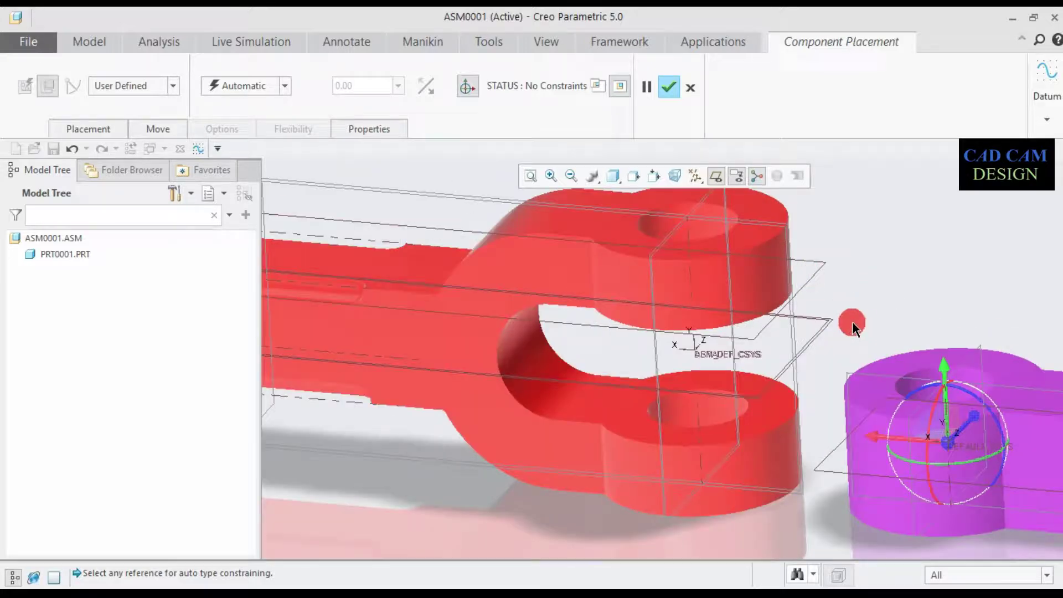
scroll(1006, 378, up, 3)
scroll(1005, 377, down, 3)
Align the eye part's hole axis with the fork's lower hole axis using the Automatic constraint type, giving a Coincident constraint.
click(284, 86)
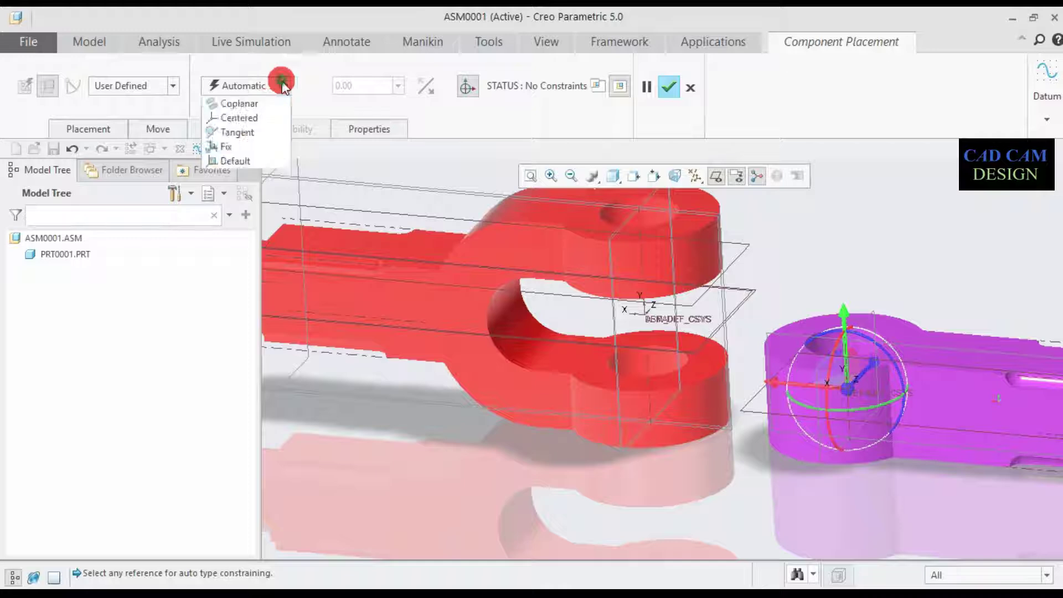
click(261, 100)
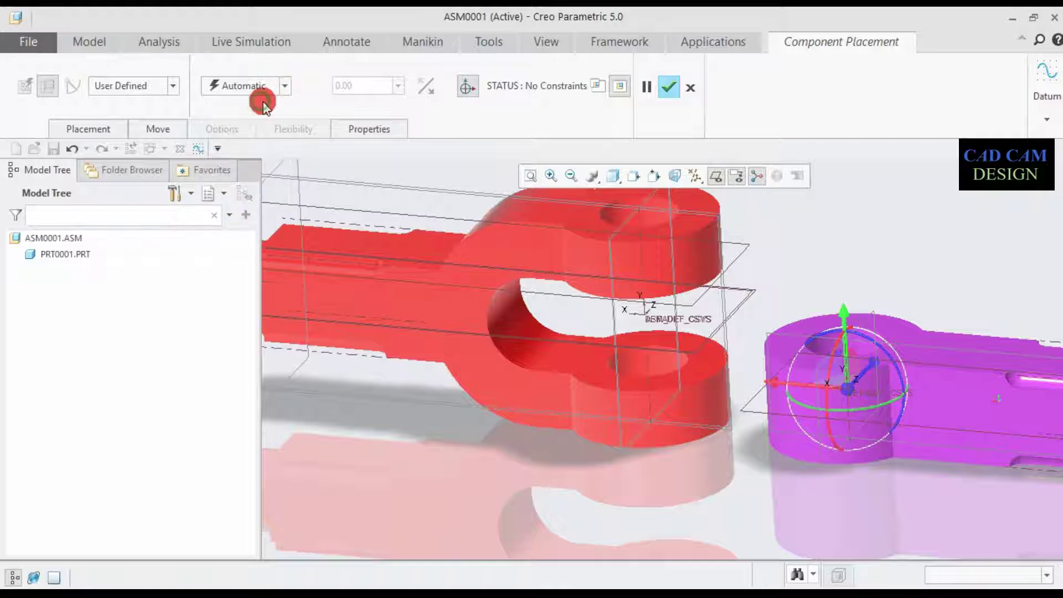
click(651, 368)
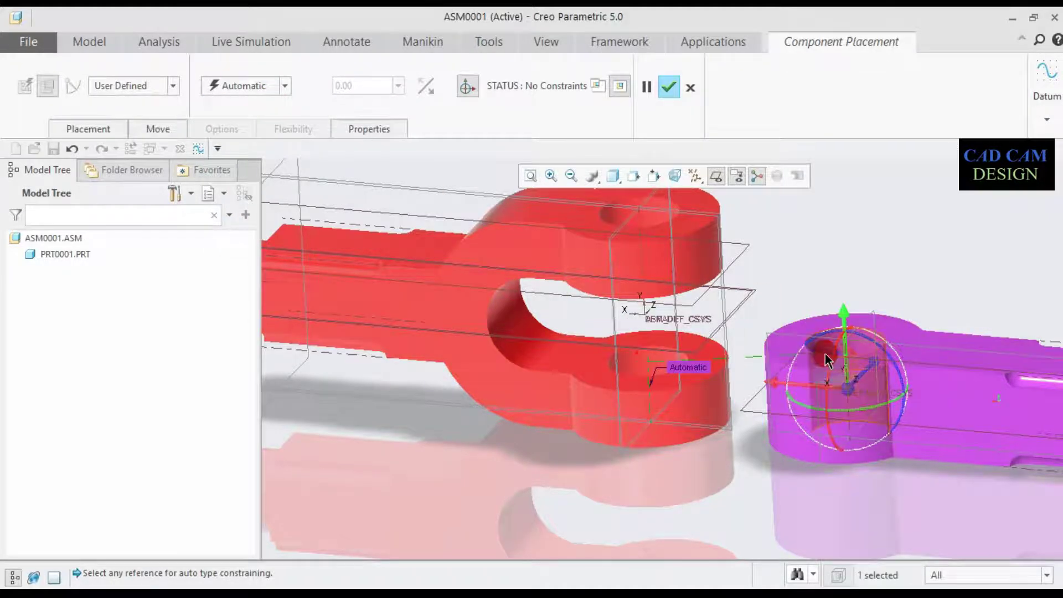
scroll(876, 345, down, 3)
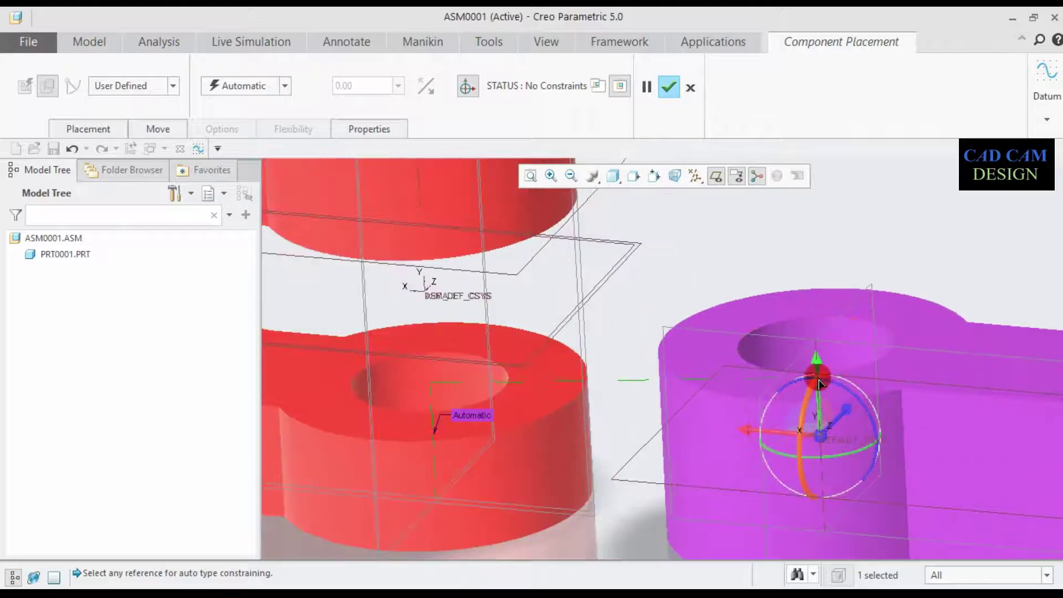
drag(815, 378, 817, 355)
scroll(820, 350, down, 2)
scroll(822, 351, up, 2)
middle_drag(823, 353, 822, 360)
scroll(803, 427, up, 3)
scroll(802, 422, up, 2)
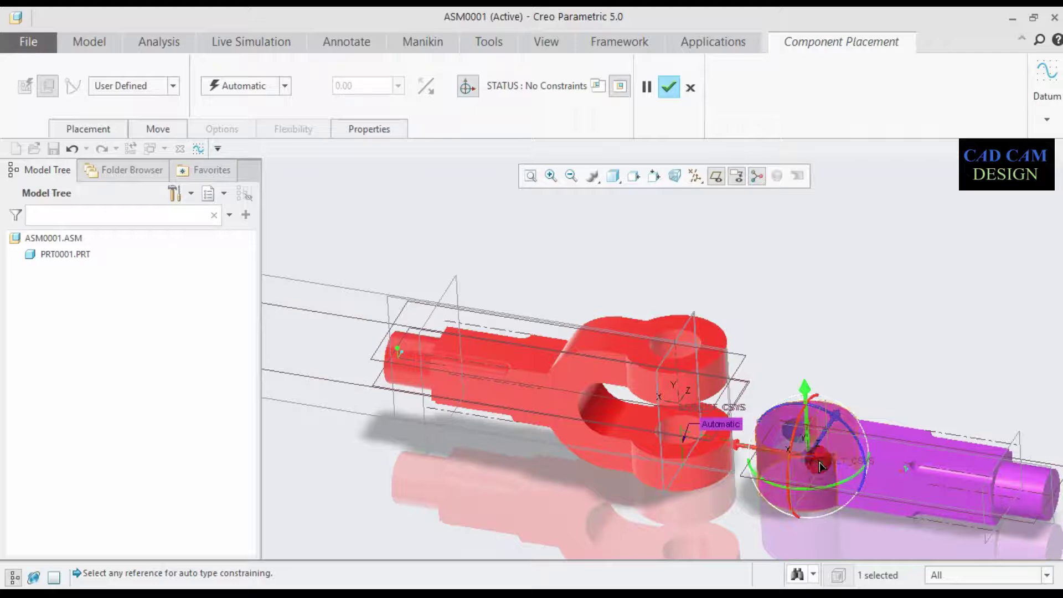
scroll(773, 408, down, 4)
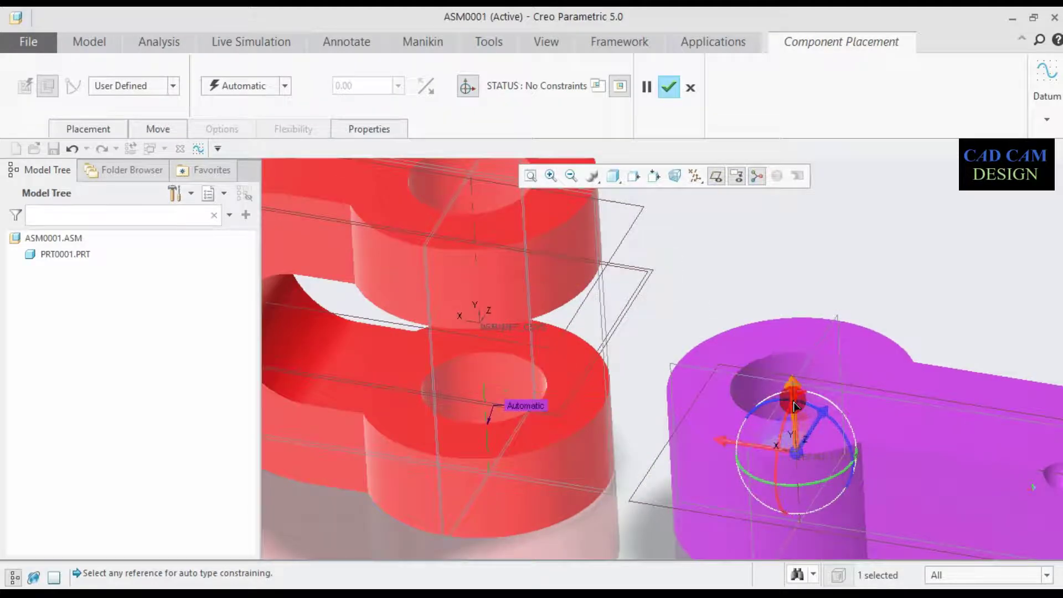
click(800, 496)
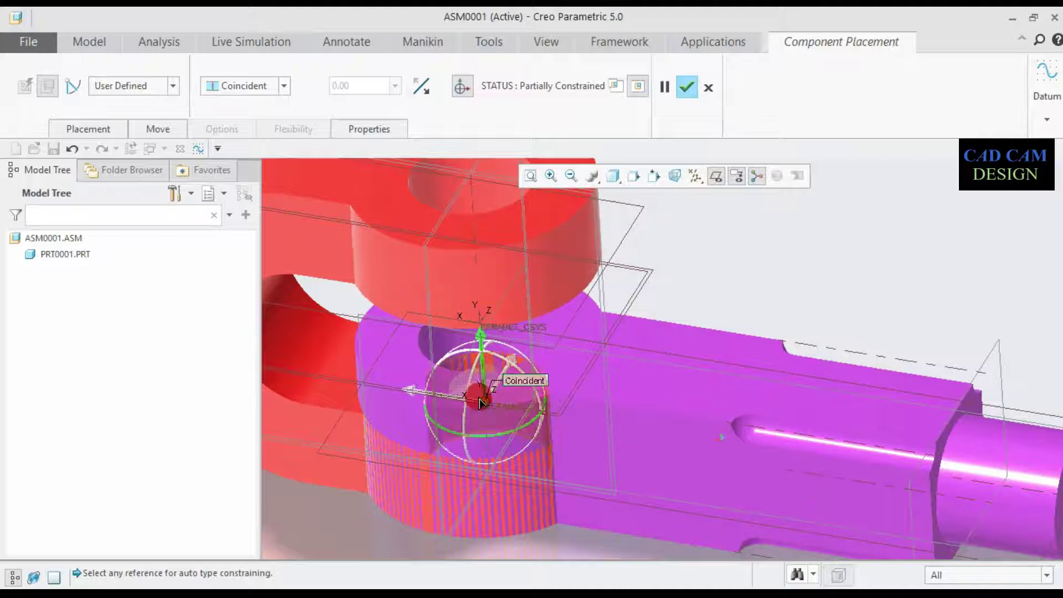
middle_drag(482, 394, 500, 367)
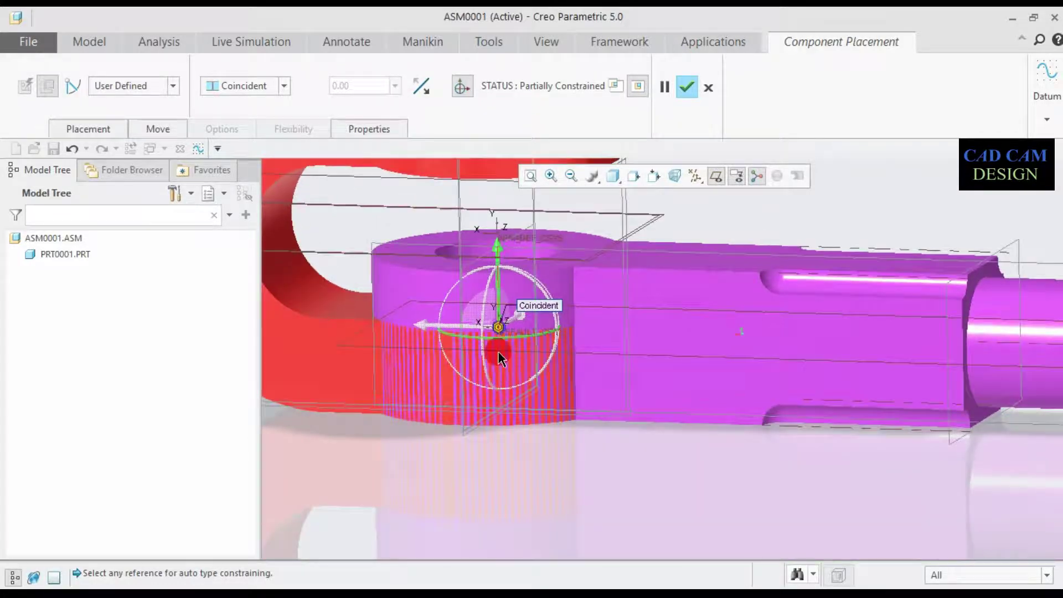
scroll(509, 271, up, 3)
scroll(495, 230, down, 3)
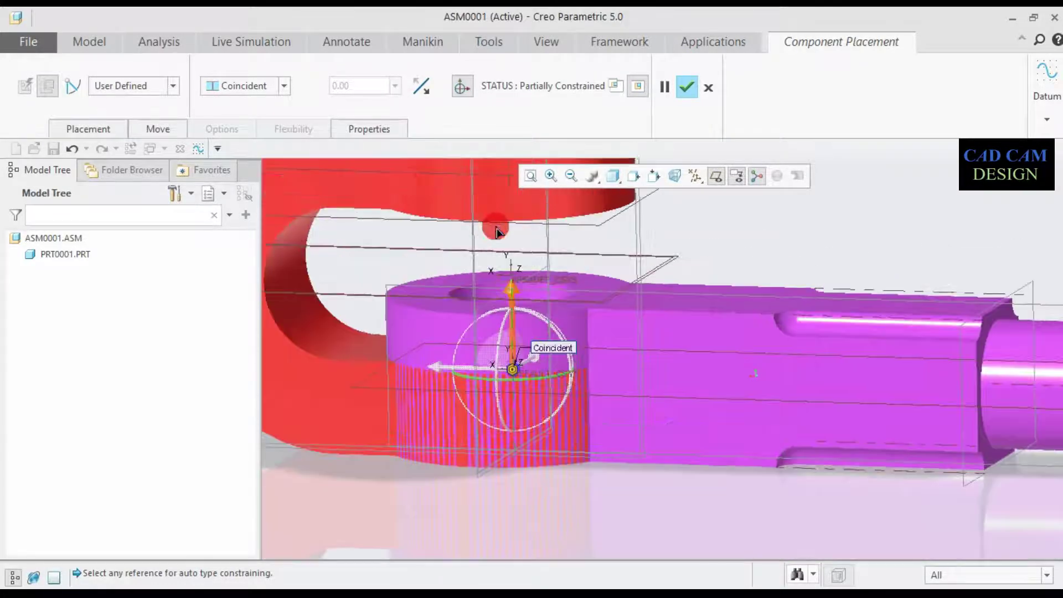
Make the eye part's top face coincident with the inner face of the fork's upper arm and accept the placement.
click(285, 87)
click(249, 145)
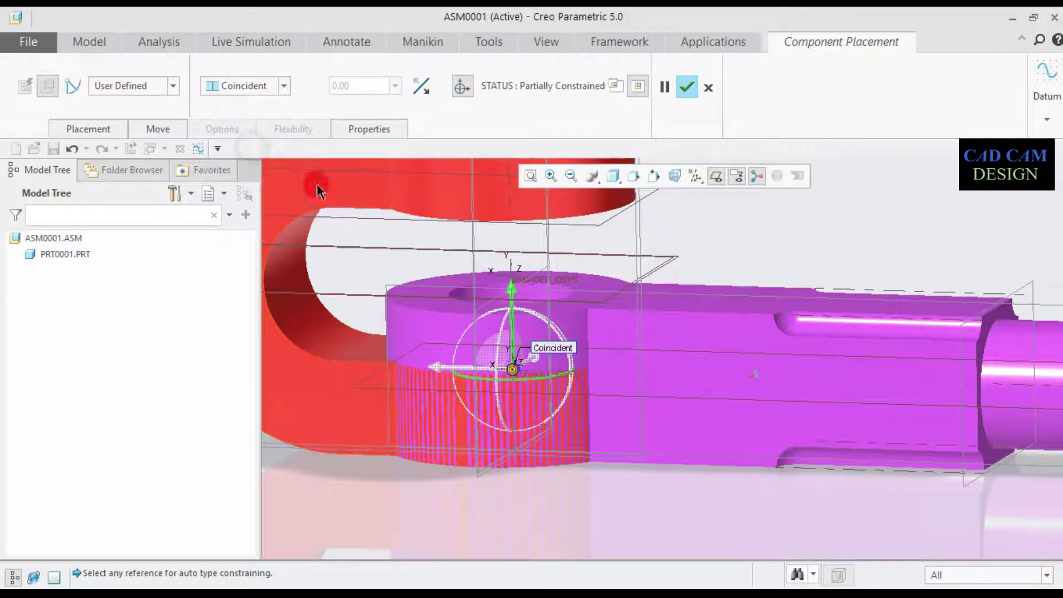
click(428, 304)
middle_drag(428, 304, 399, 166)
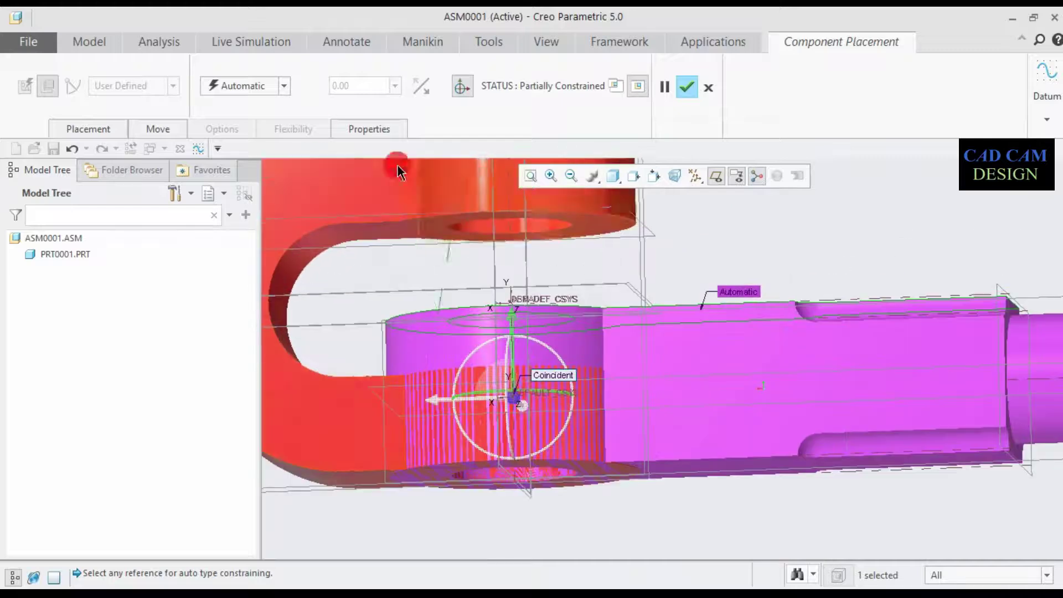
click(285, 87)
click(247, 161)
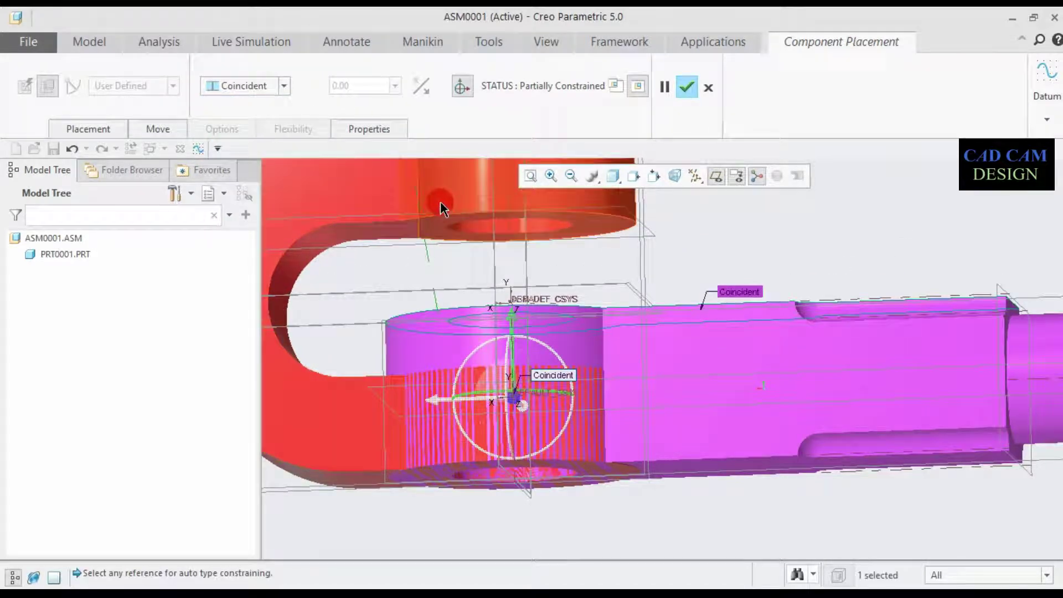
click(442, 227)
scroll(533, 266, down, 3)
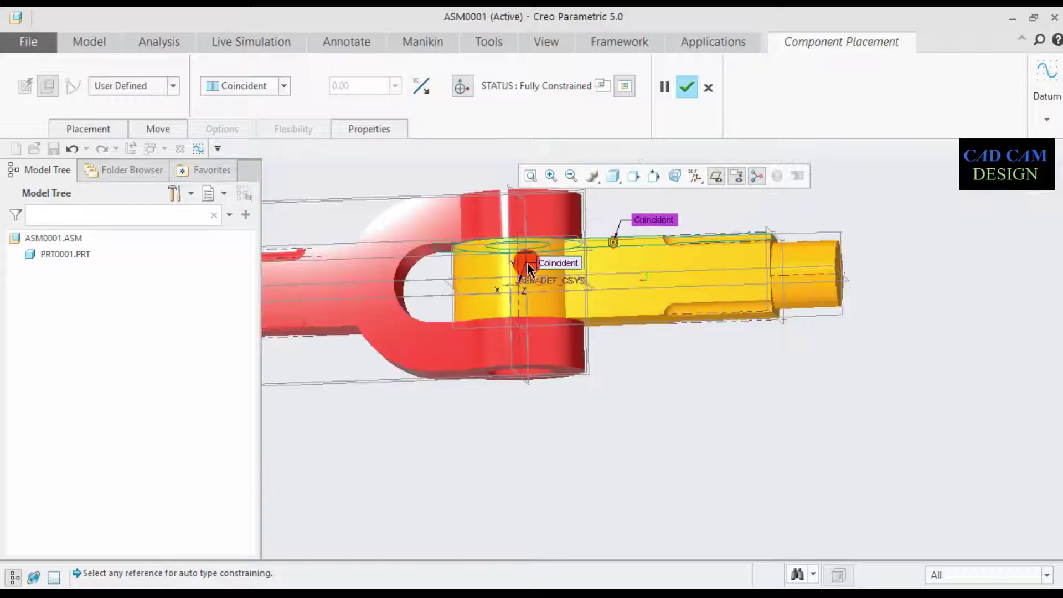
mouse_move(532, 266)
middle_down()
mouse_move(530, 313)
mouse_move(527, 301)
middle_up()
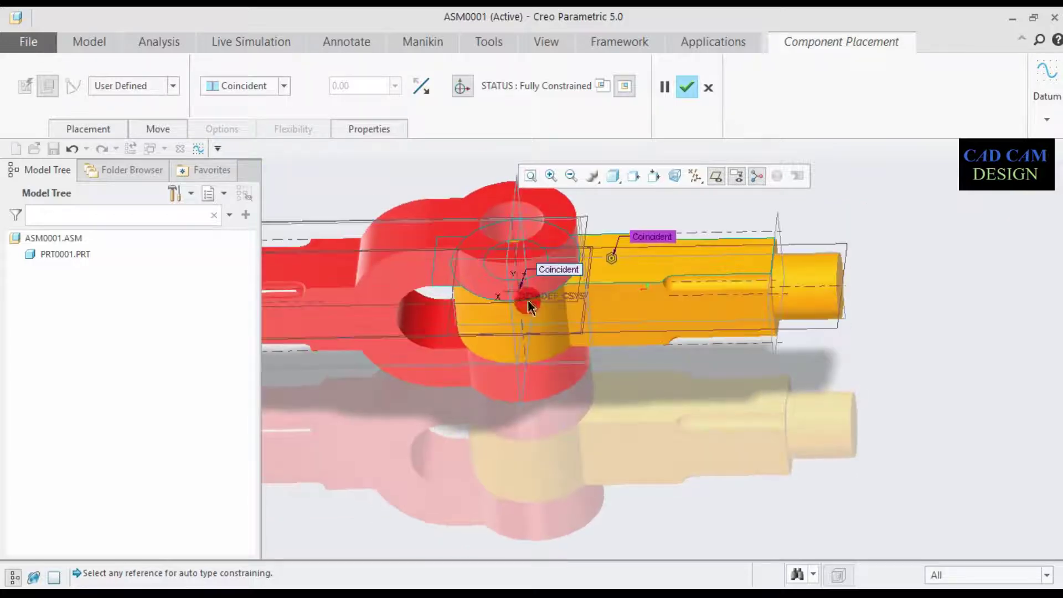
click(689, 91)
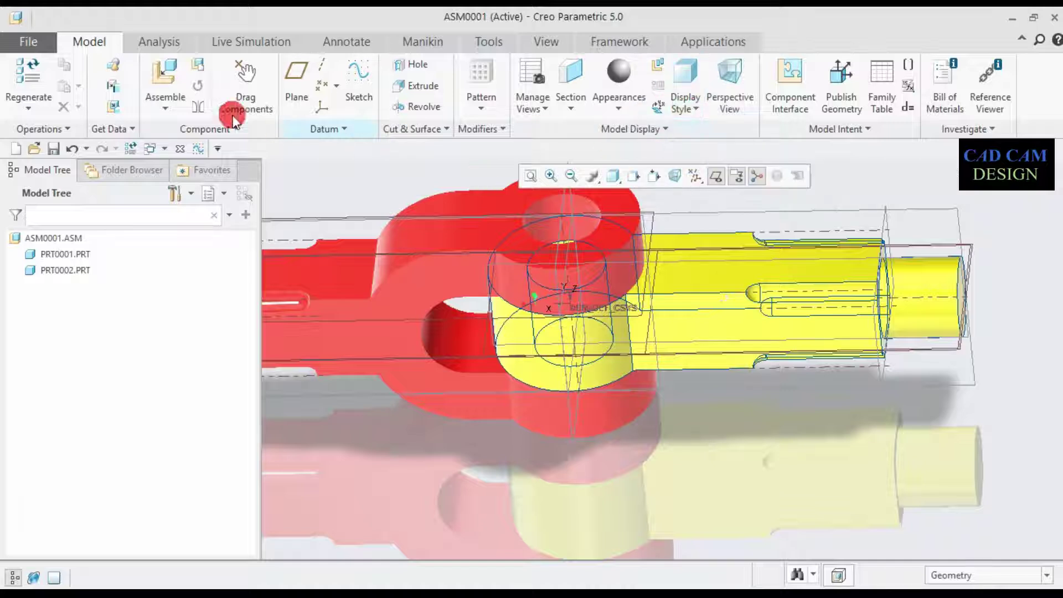
Insert the pin prt0003.prt into the assembly as the third component.
click(165, 78)
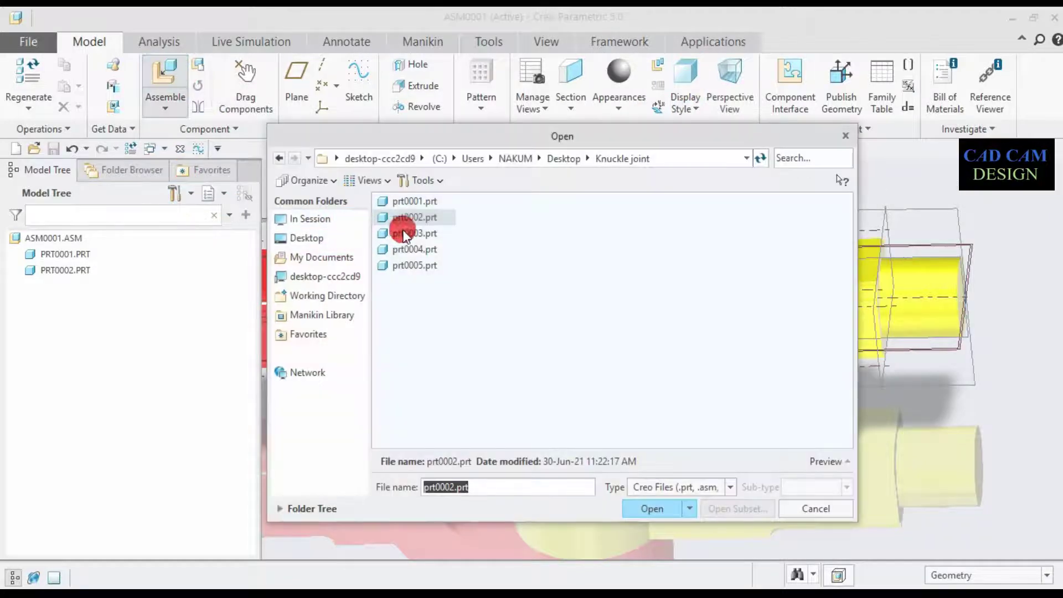
click(413, 233)
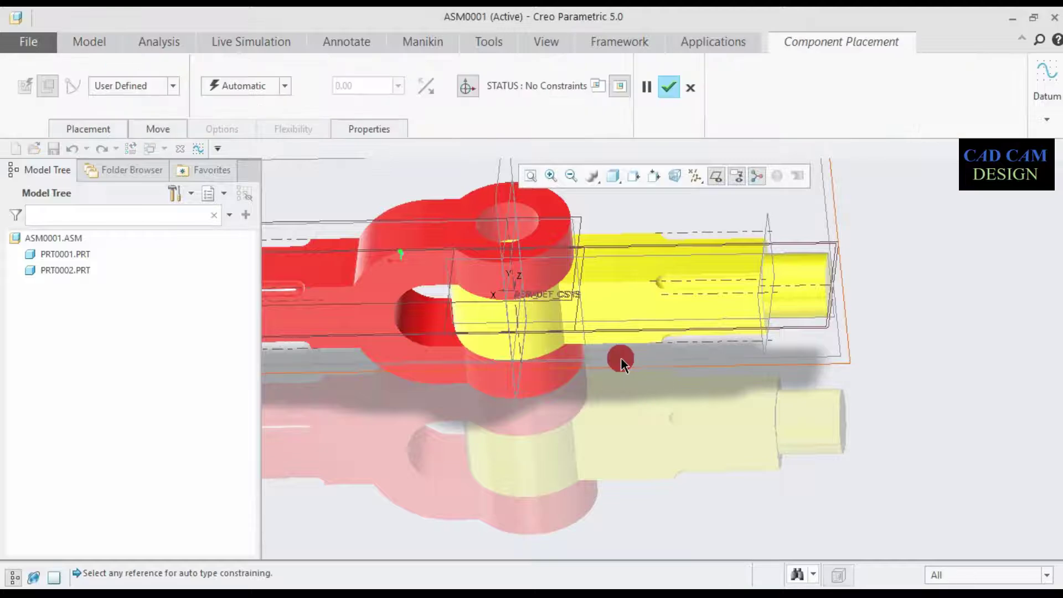
scroll(620, 355, up, 5)
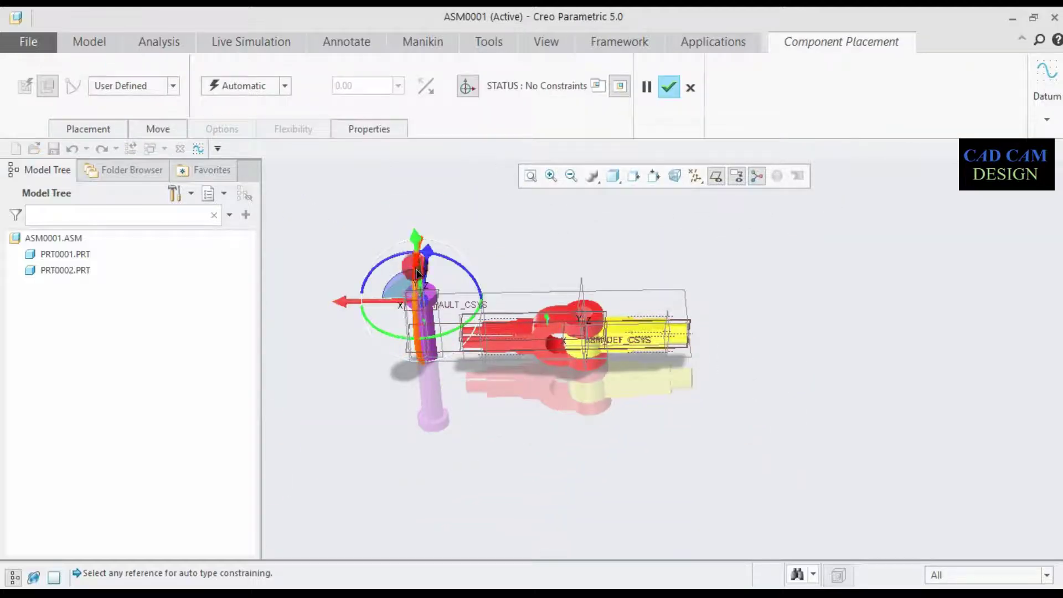
Move the pin prt0003 to a position above the fork's upper hole.
drag(418, 246, 413, 202)
drag(344, 263, 500, 218)
scroll(538, 297, down, 5)
scroll(635, 409, down, 5)
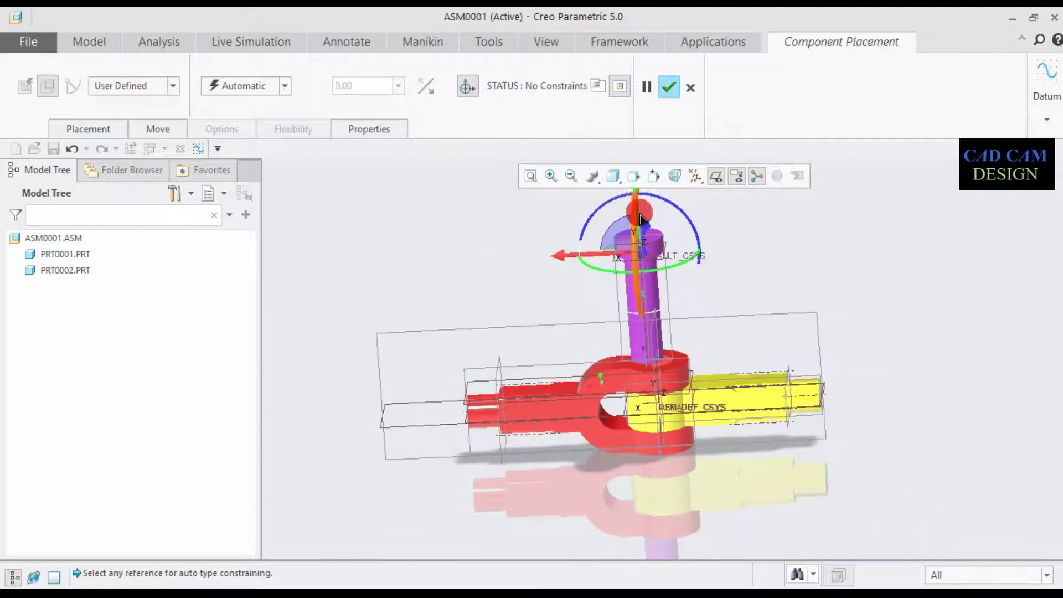
drag(644, 232, 600, 288)
Align the pin's cylindrical shank with the fork's upper hole surface using the Automatic constraint type.
click(264, 88)
click(256, 86)
click(256, 89)
click(272, 108)
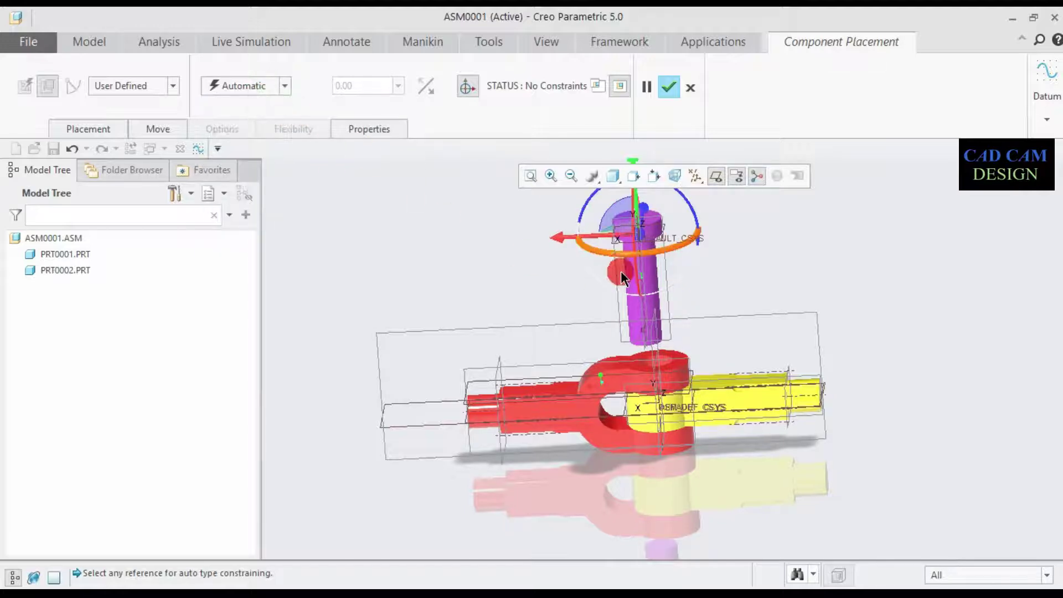
click(634, 314)
scroll(649, 368, up, 6)
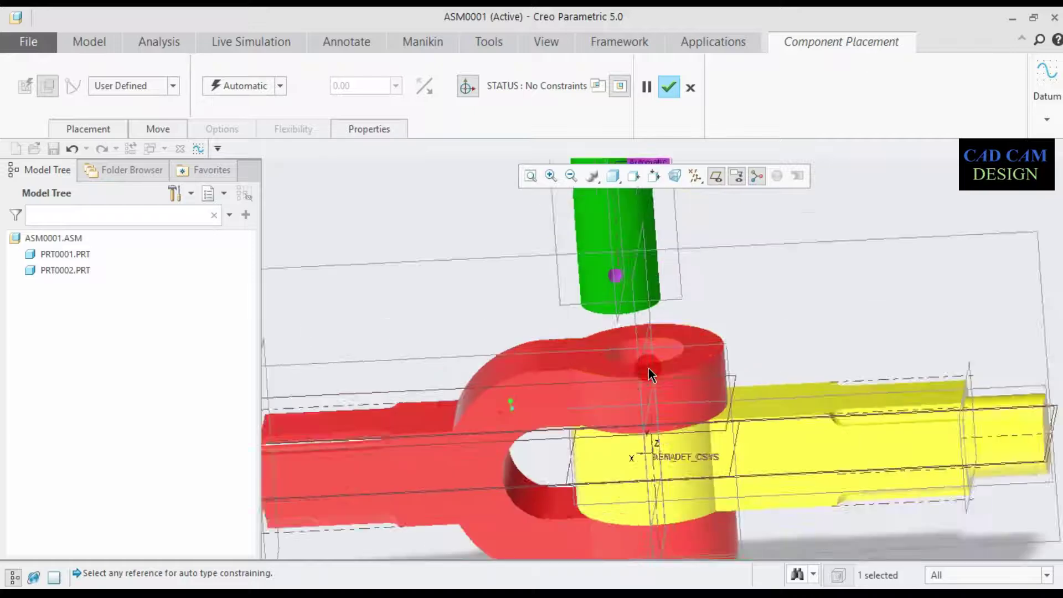
click(677, 318)
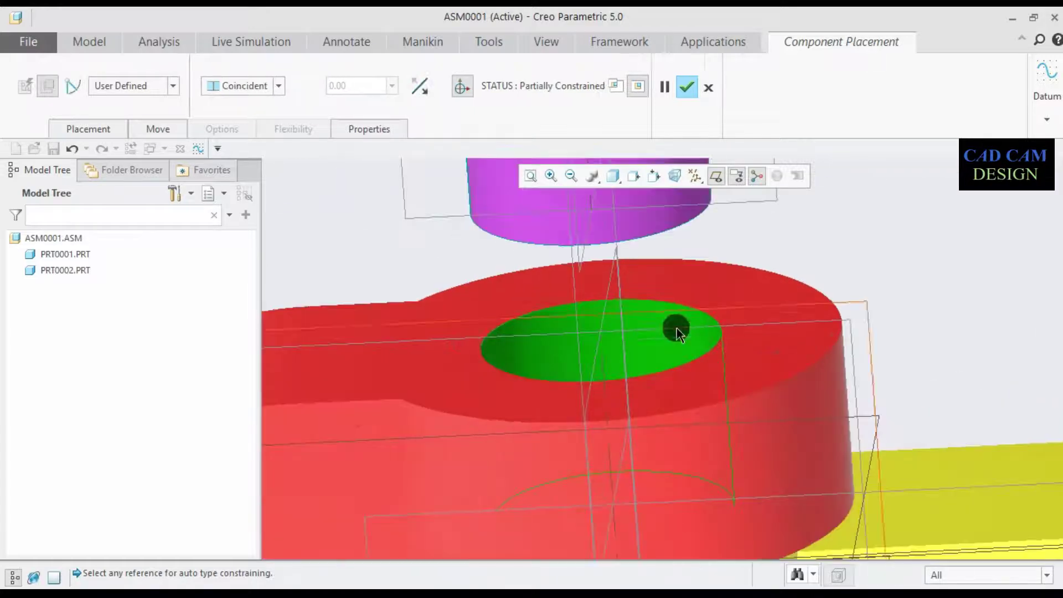
Start a second constraint for the pin on the top face of the fork's upper arm and set its type to Coincident.
scroll(673, 324, down, 4)
scroll(669, 320, down, 1)
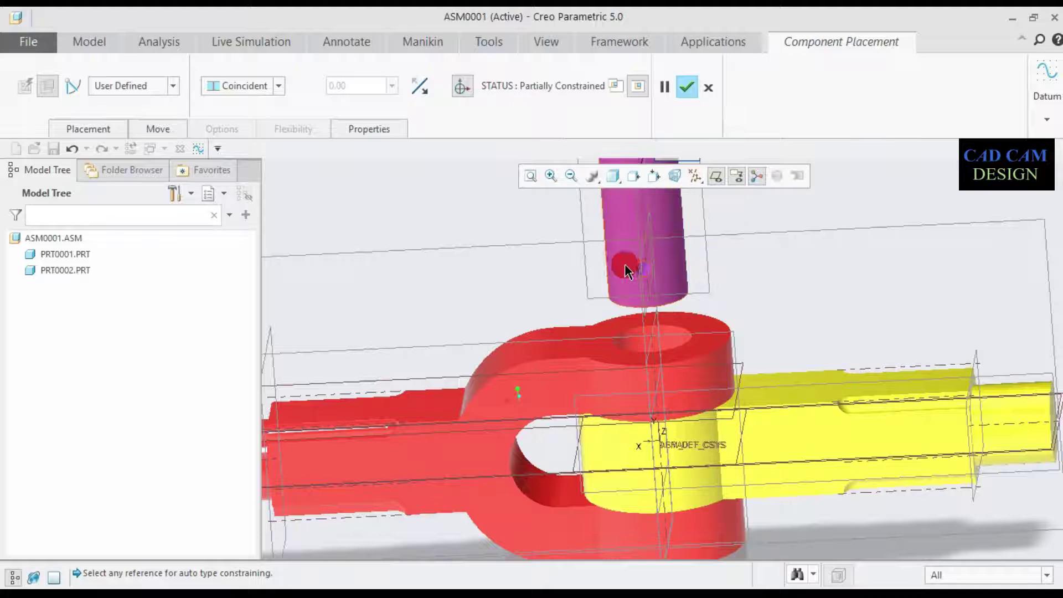
scroll(627, 264, down, 3)
scroll(644, 249, up, 2)
click(285, 86)
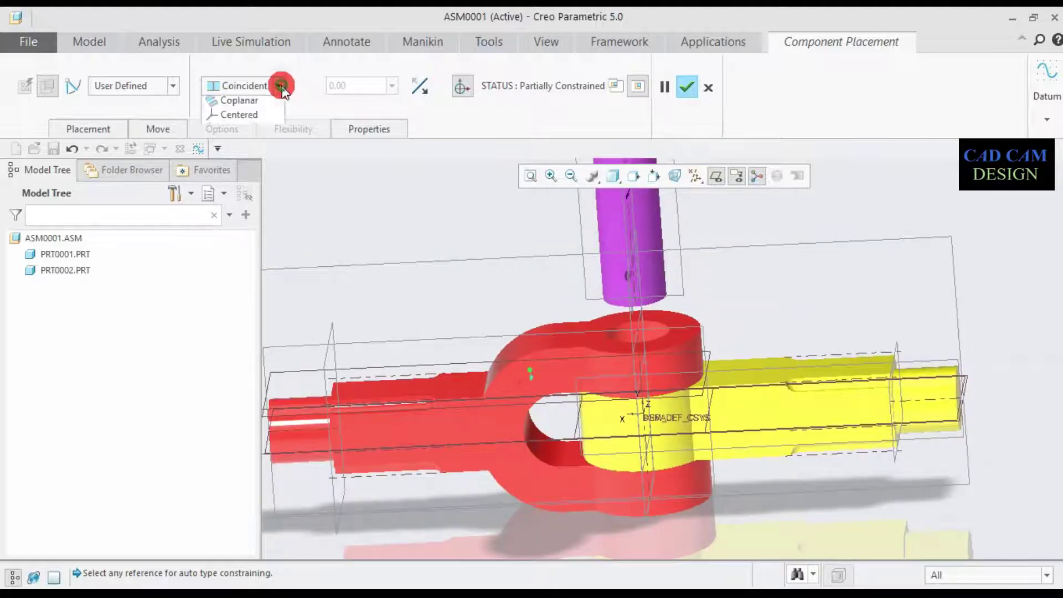
click(252, 119)
scroll(573, 272, down, 4)
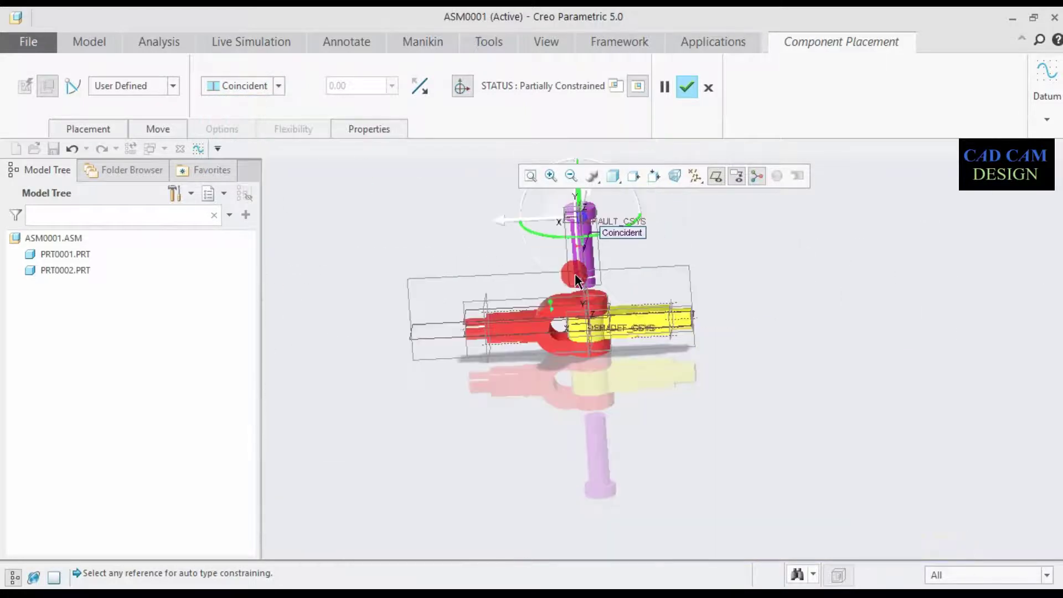
scroll(579, 294, up, 6)
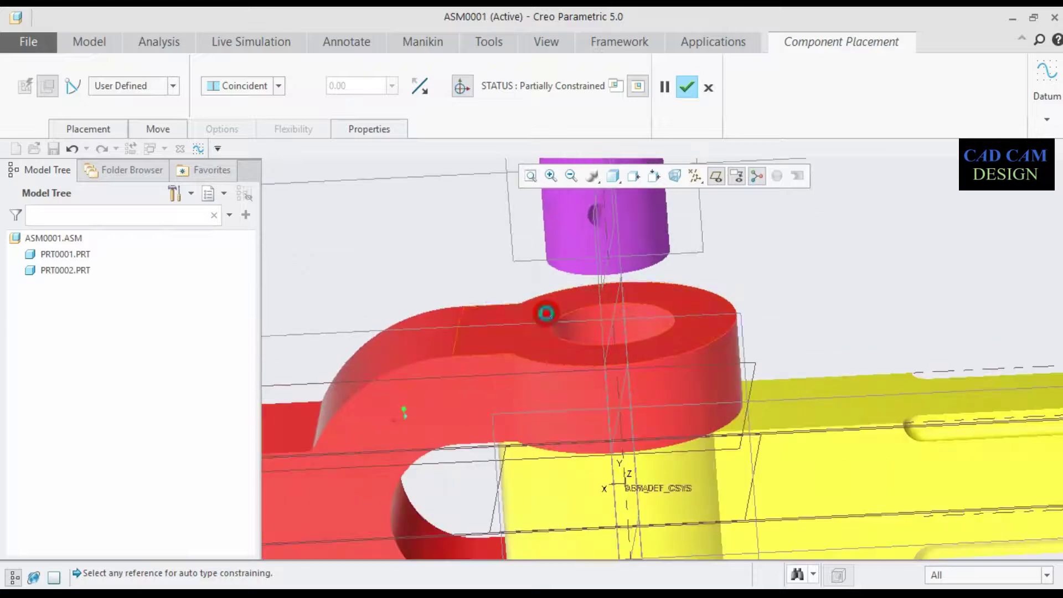
click(546, 314)
click(283, 87)
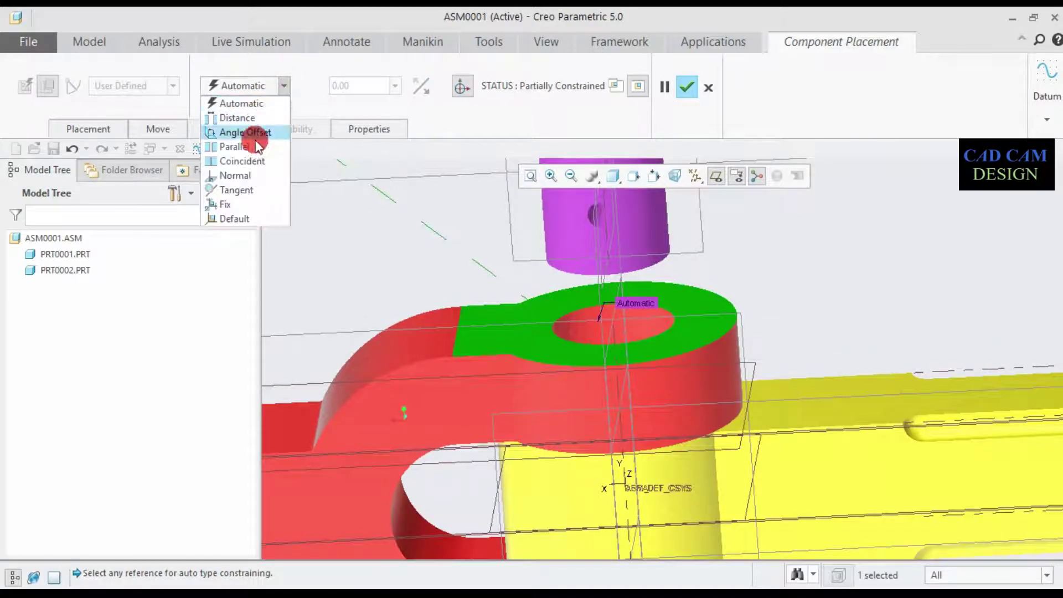
click(242, 160)
Slide the pin down along its axis partway into the fork's hole, with the underside of its head in view.
scroll(470, 277, down, 5)
click(489, 222)
middle_drag(488, 223, 491, 173)
scroll(491, 173, down, 3)
scroll(488, 179, up, 2)
scroll(495, 168, down, 1)
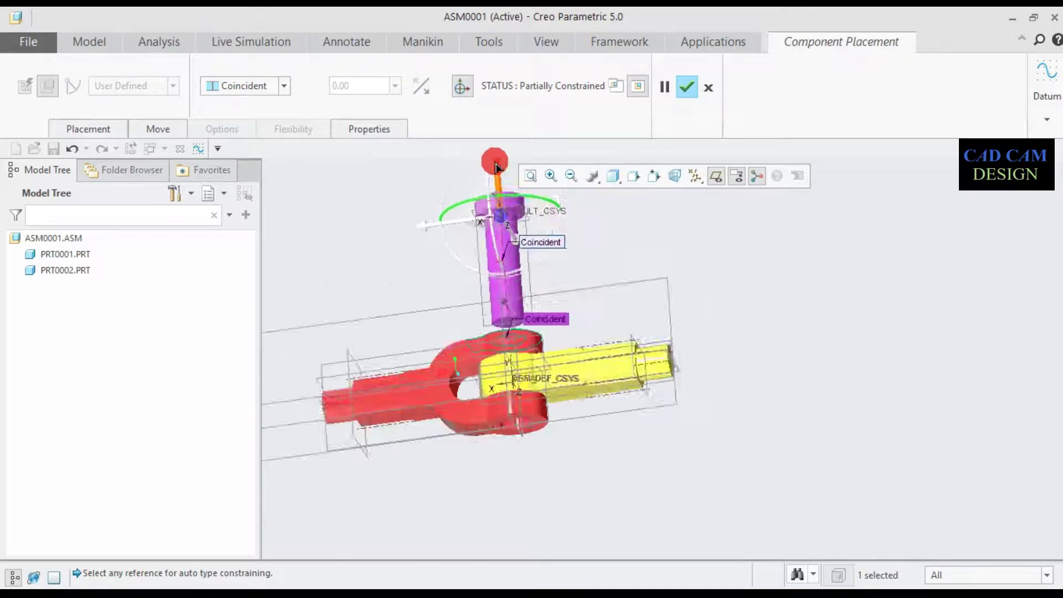
scroll(496, 166, down, 3)
drag(501, 187, 525, 311)
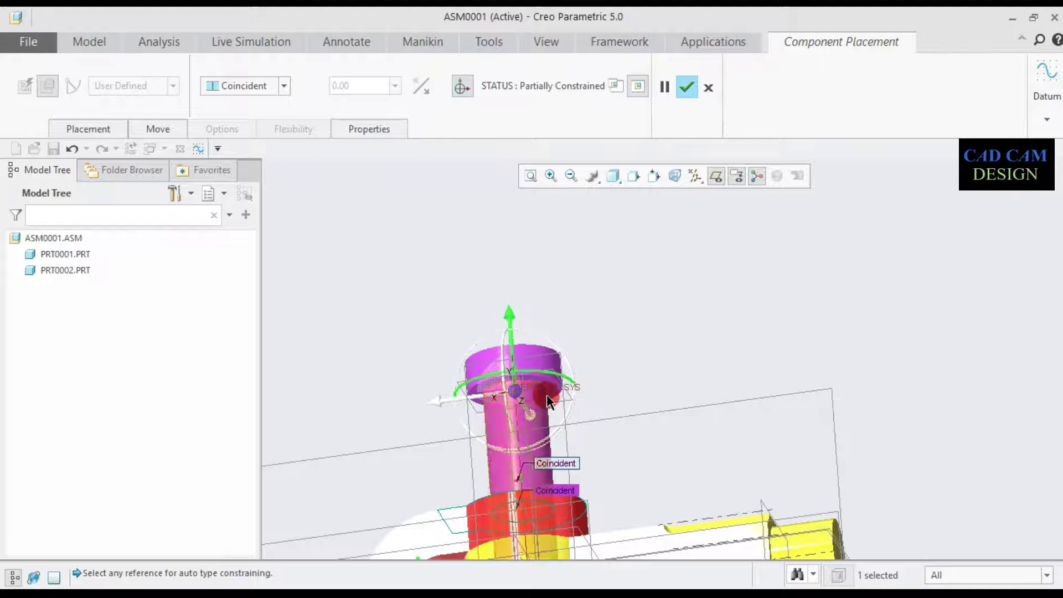
Use the underside of the pin's head as the matching Coincident reference and accept the pin's placement.
scroll(554, 388, down, 4)
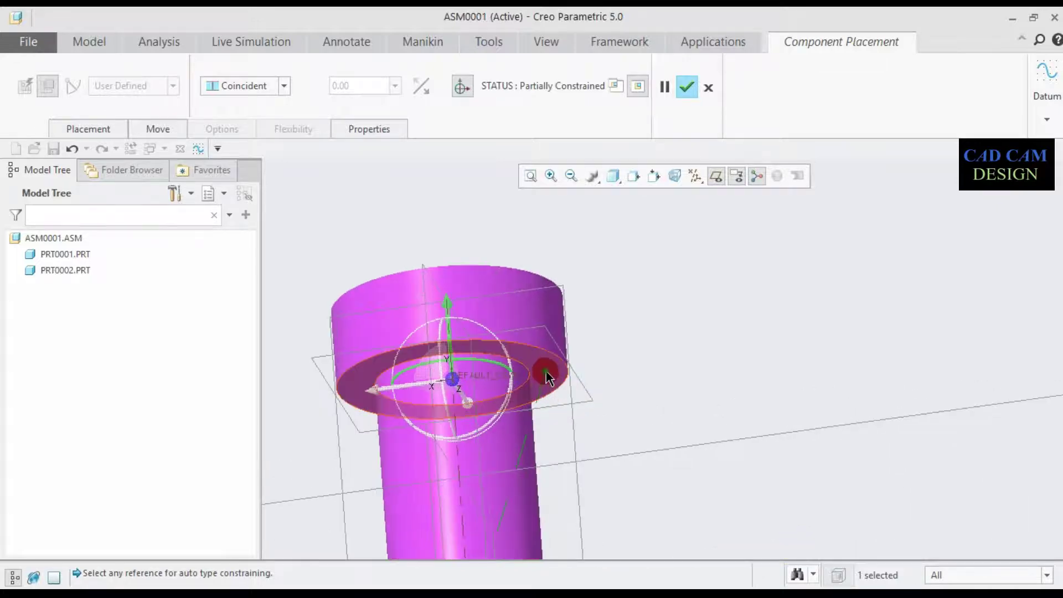
click(546, 371)
middle_drag(551, 400, 558, 424)
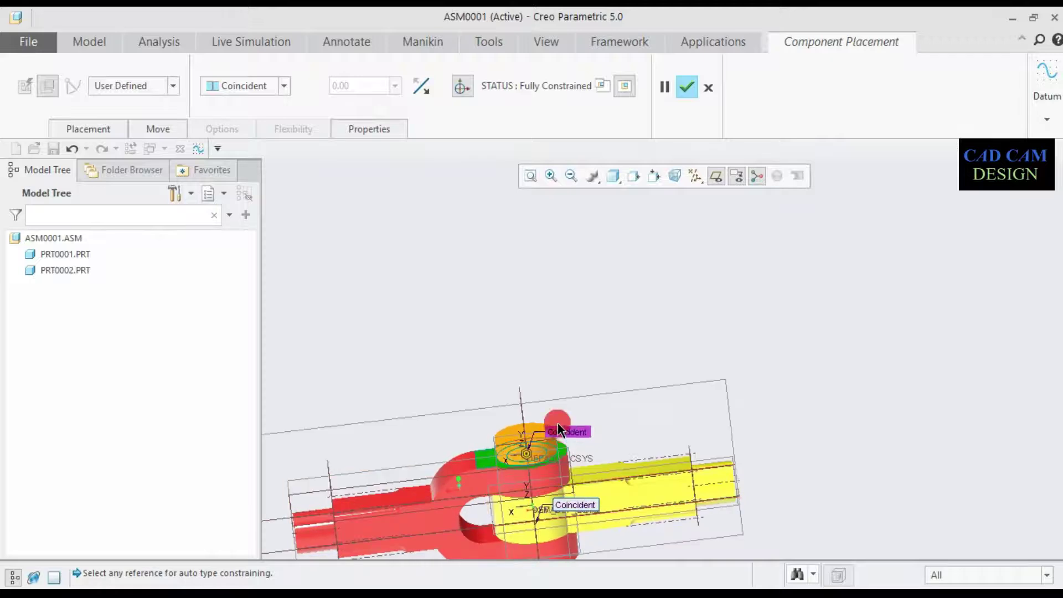
click(690, 86)
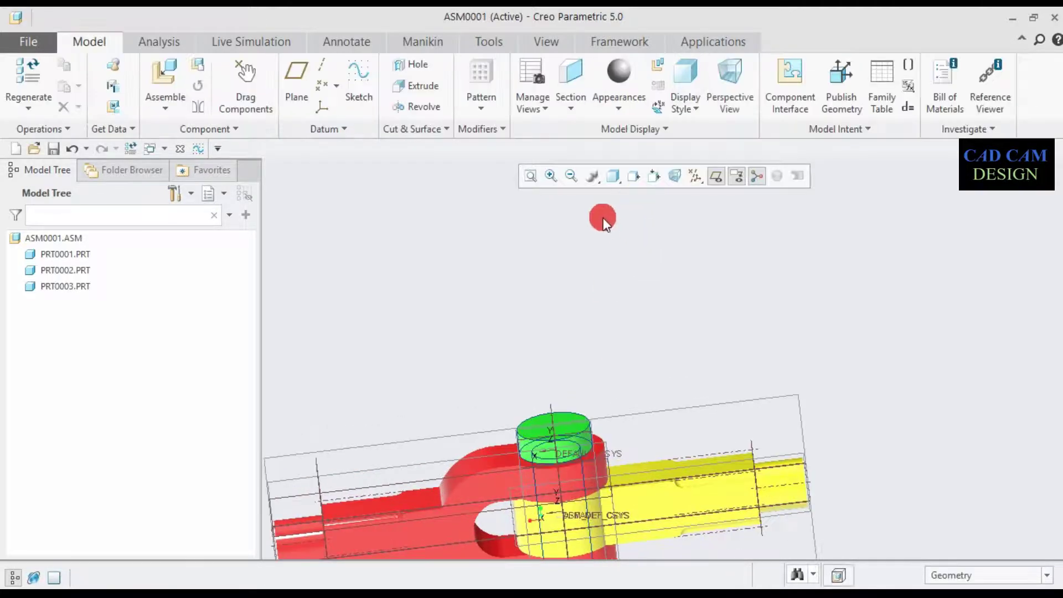
Insert the collar prt0004.prt into the assembly as the fourth component.
scroll(526, 377, down, 5)
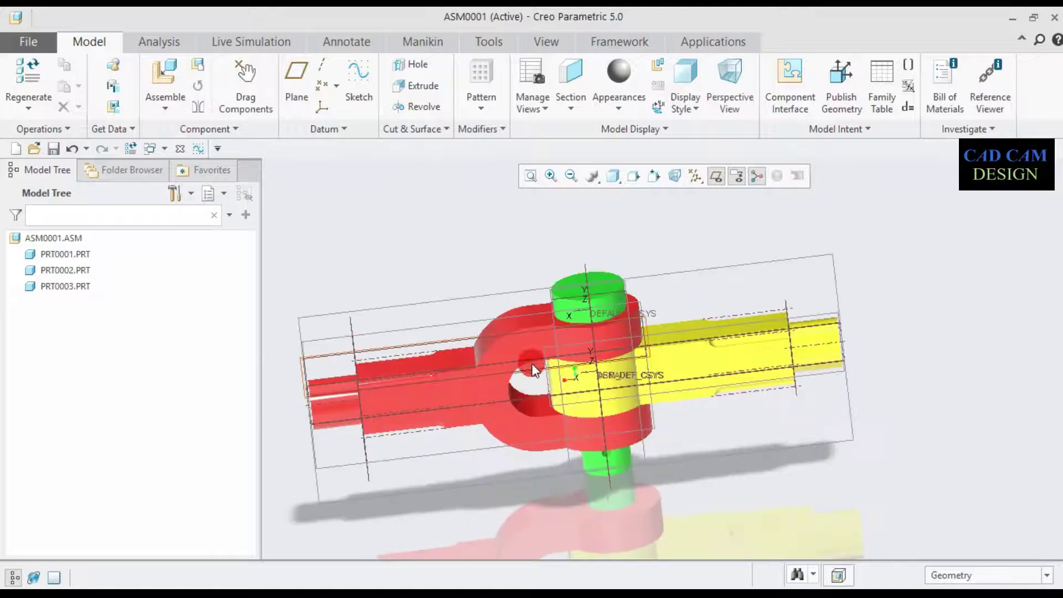
click(498, 231)
click(323, 110)
click(180, 68)
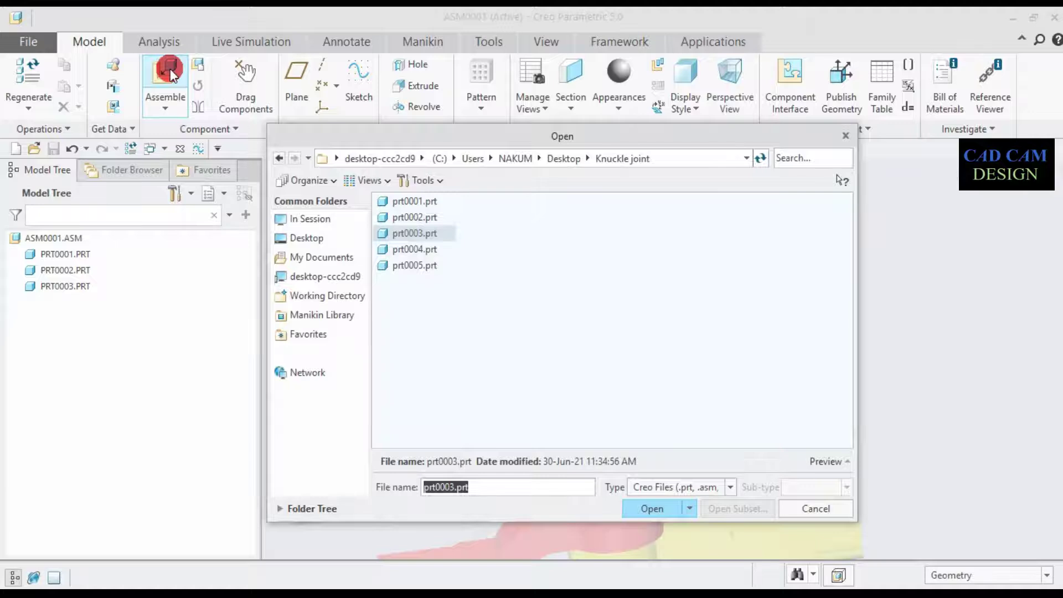
click(391, 250)
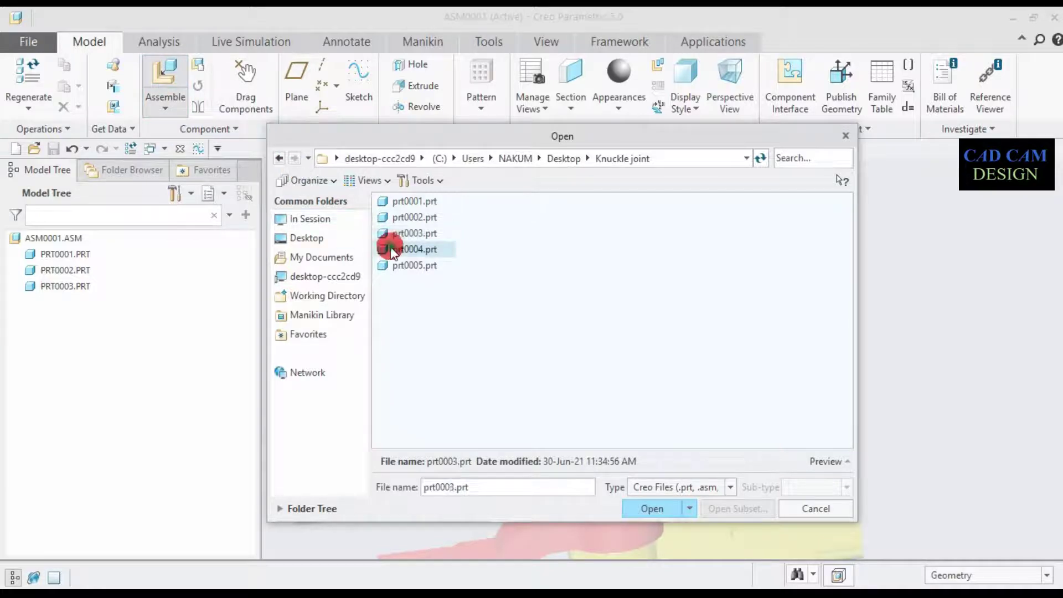
click(661, 514)
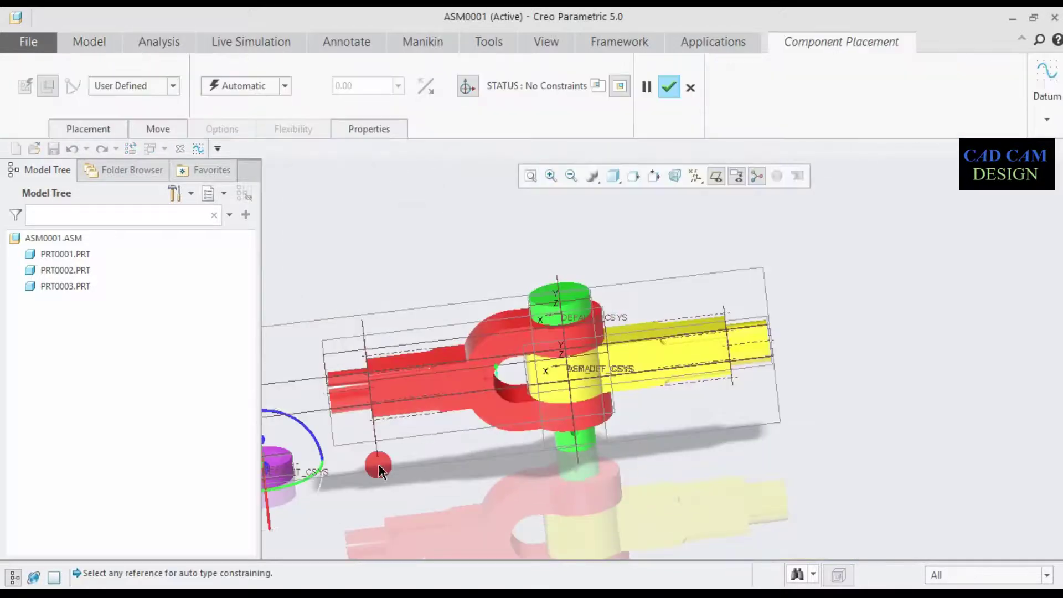
Rotate the collar prt0004 about its vertical axis and slide it along the joint's length towards the pin.
scroll(341, 466, up, 4)
scroll(265, 476, up, 3)
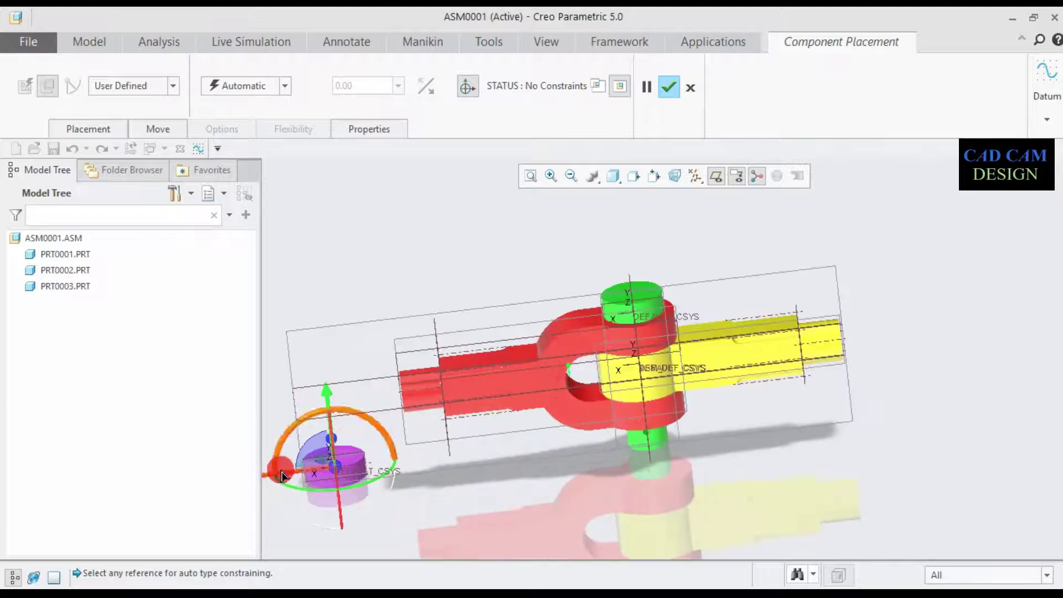
drag(275, 477, 327, 449)
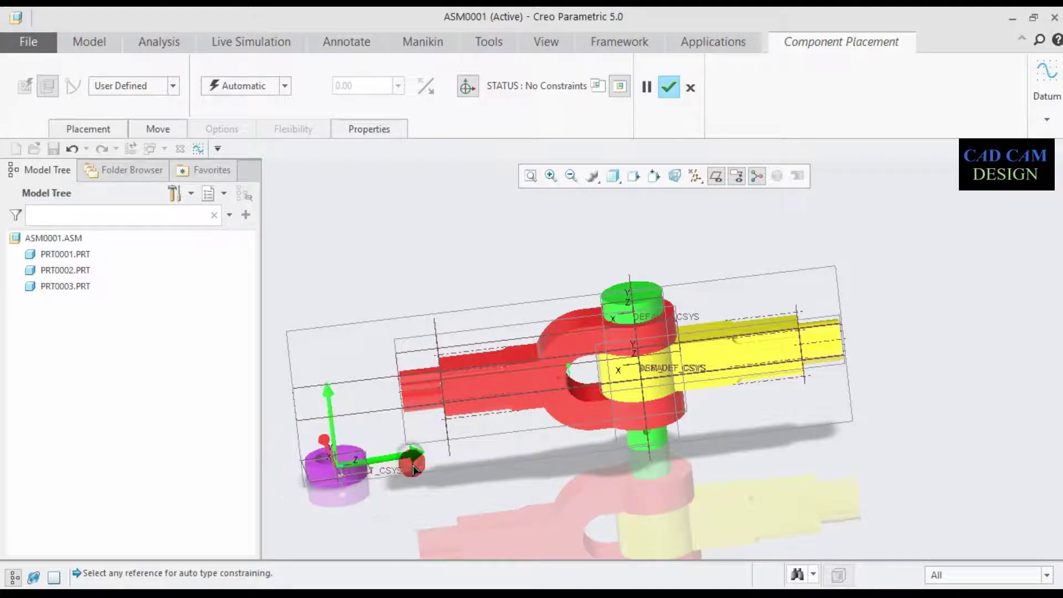
drag(411, 461, 587, 459)
scroll(577, 436, down, 3)
scroll(577, 436, up, 3)
Move the collar to a position just below the pin's lower end, clear of the fork.
middle_drag(576, 437, 581, 490)
drag(570, 347, 581, 366)
drag(560, 326, 678, 344)
middle_drag(649, 441, 658, 357)
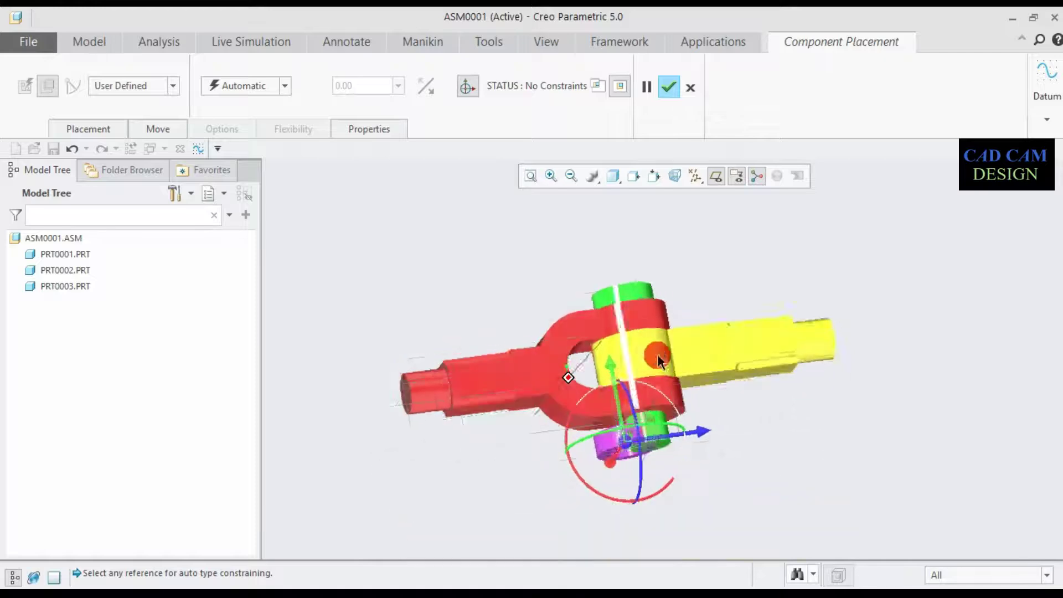
drag(612, 371, 735, 460)
drag(649, 387, 662, 422)
scroll(693, 458, up, 4)
mouse_move(698, 468)
middle_down()
mouse_move(691, 496)
mouse_move(682, 472)
middle_up()
Try to make the collar's cross hole coincident with the cross hole at the pin's lower end, using the Automatic constraint type.
scroll(681, 471, down, 7)
scroll(685, 471, down, 3)
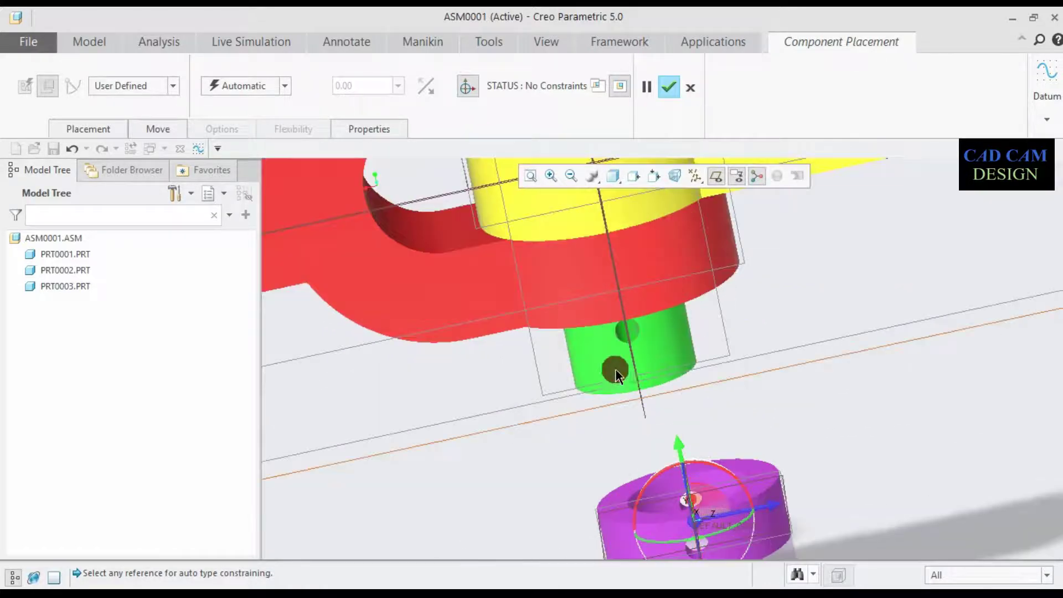
click(284, 86)
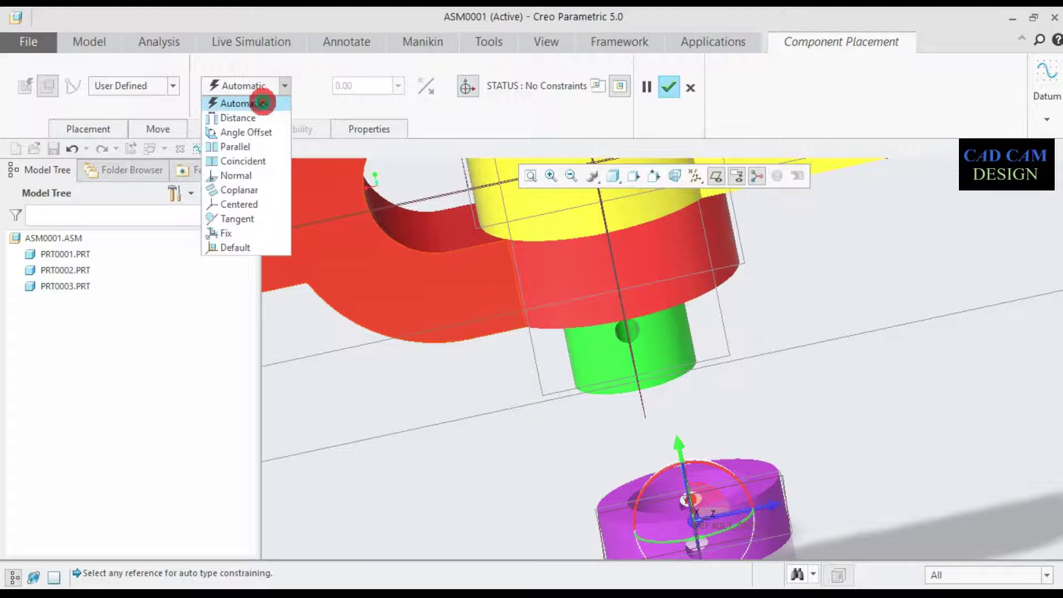
click(265, 104)
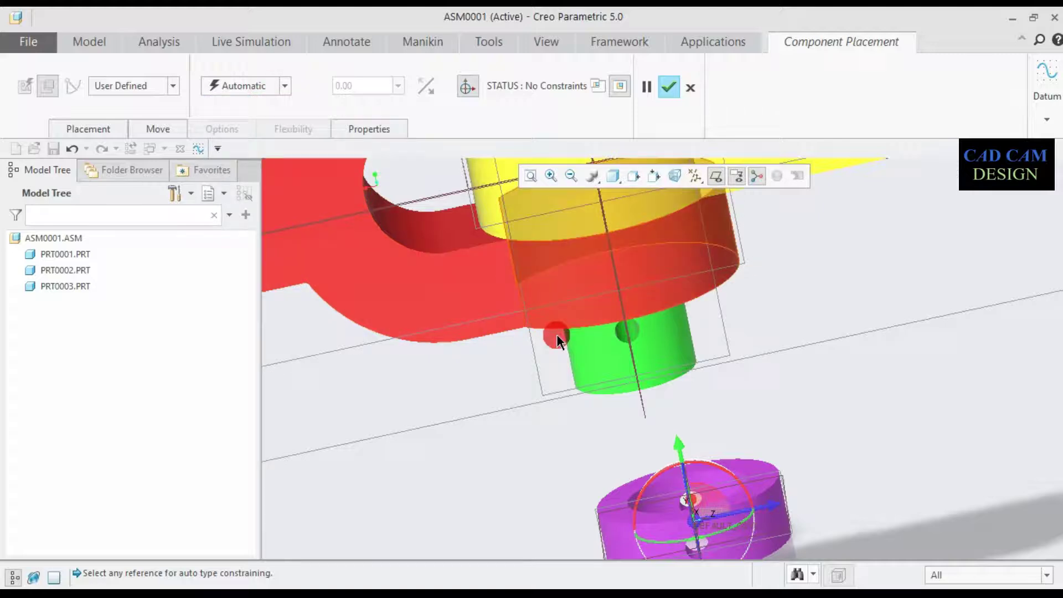
click(633, 329)
scroll(687, 403, up, 3)
scroll(696, 474, down, 4)
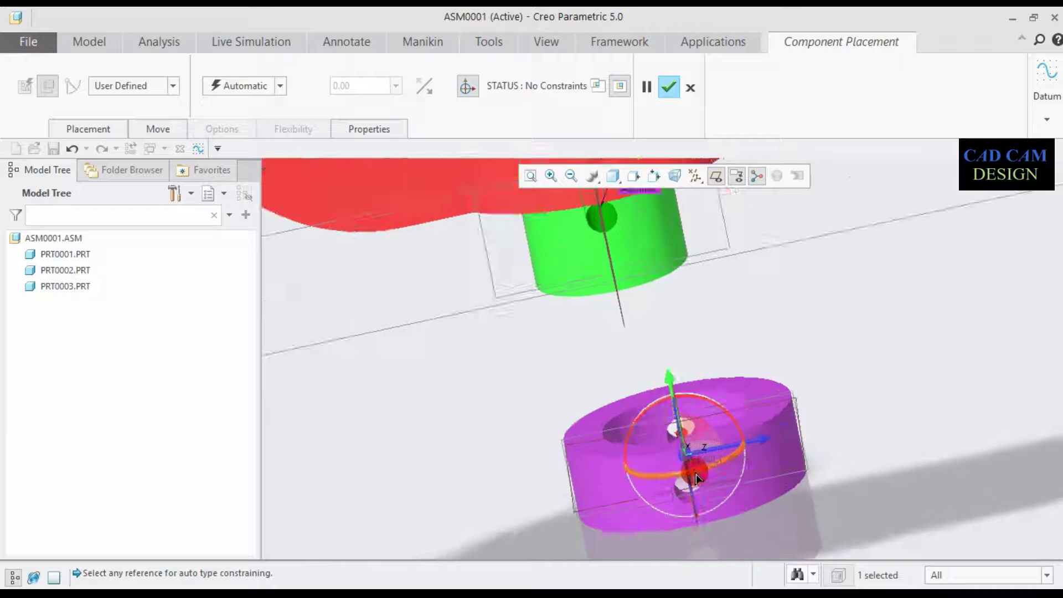
scroll(696, 474, down, 3)
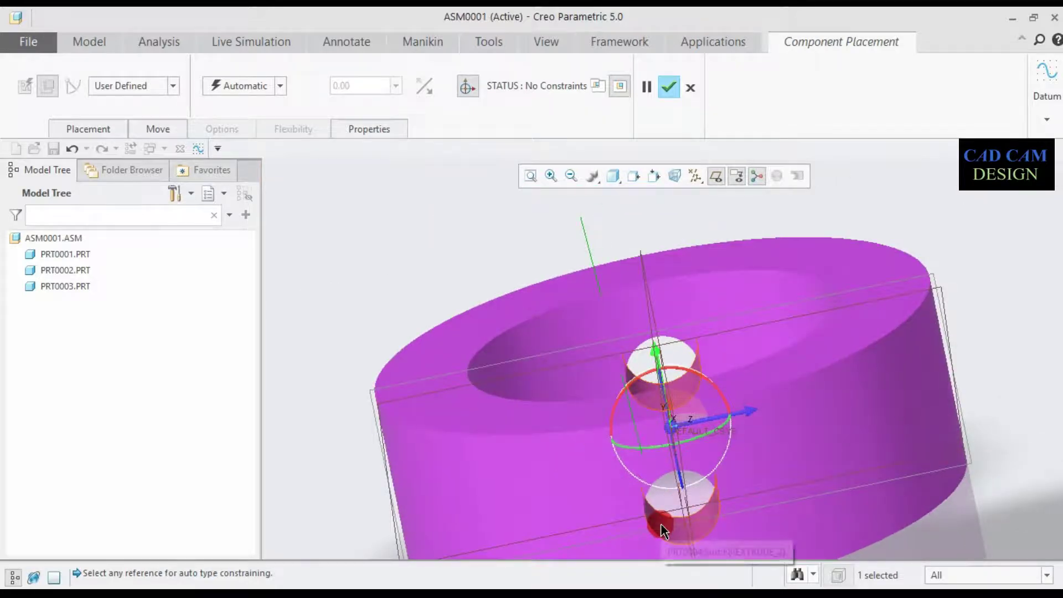
click(660, 524)
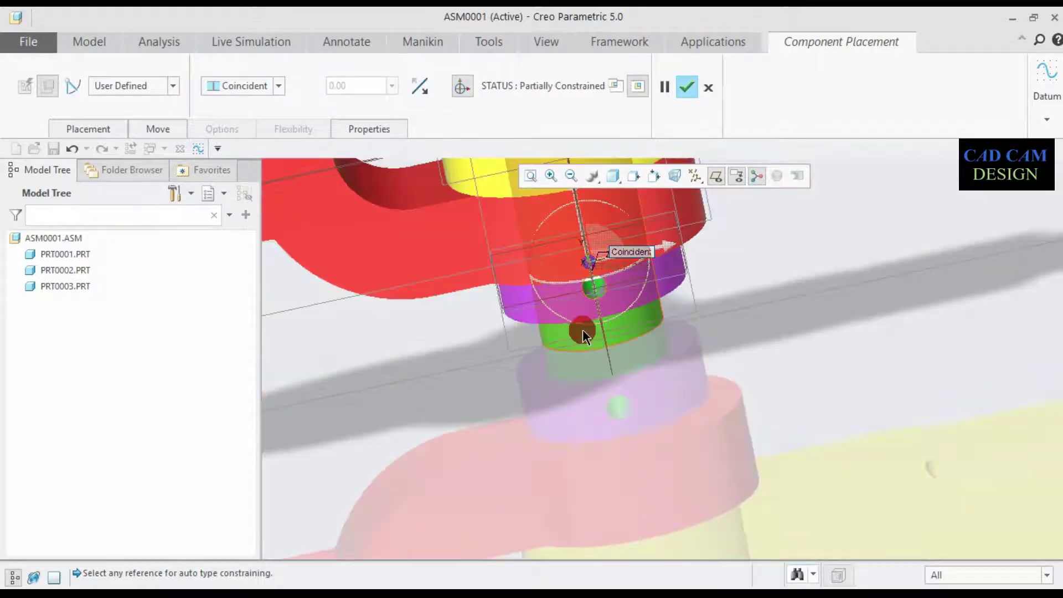
Slide the collar out along the cross hole's axis until it sits beside the pin.
scroll(580, 329, up, 4)
middle_drag(582, 331, 603, 266)
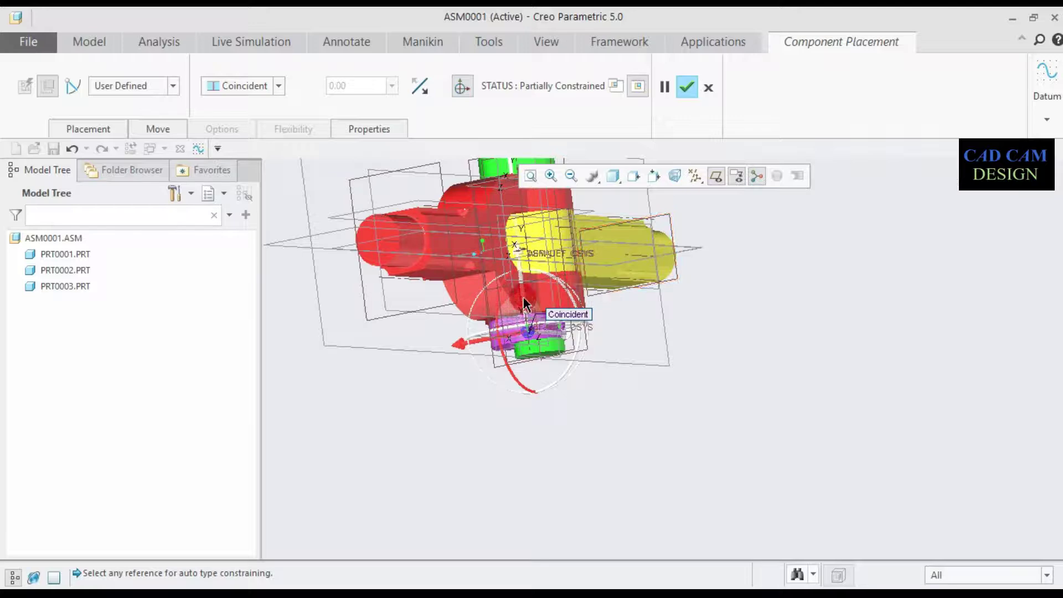
scroll(527, 300, down, 5)
scroll(549, 357, down, 5)
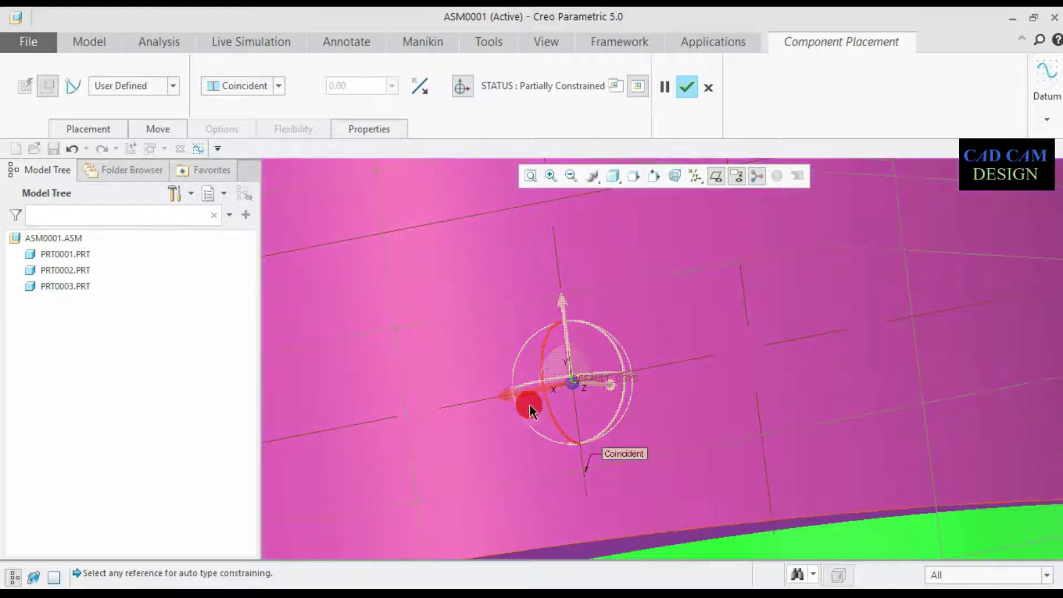
scroll(513, 405, up, 5)
drag(507, 412, 725, 408)
middle_drag(725, 409, 515, 332)
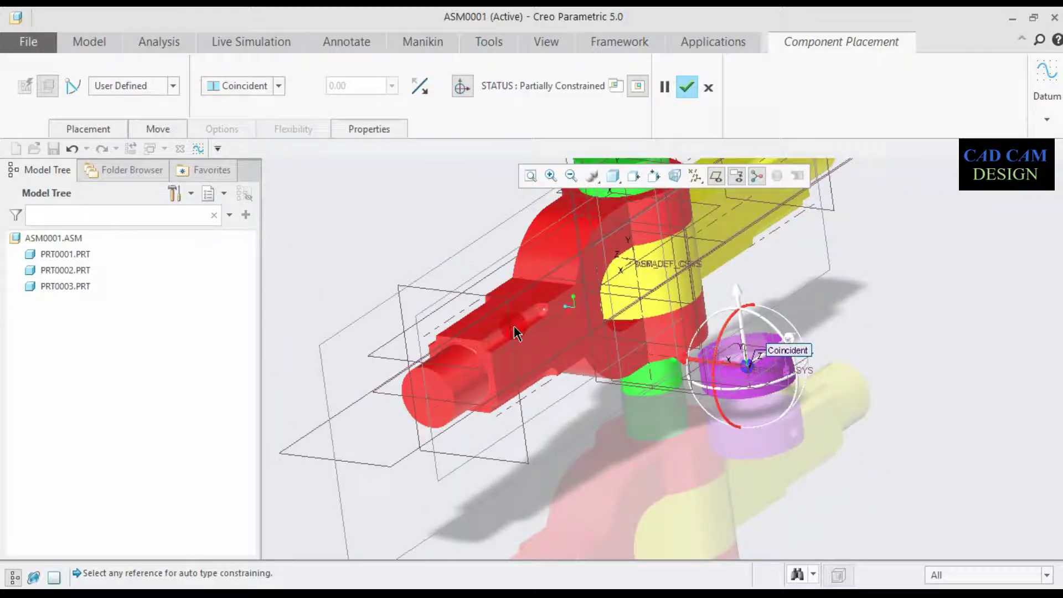
Try a second Coincident constraint between the underside of the fork's lower arm and the collar's upper ring face.
click(279, 86)
click(261, 116)
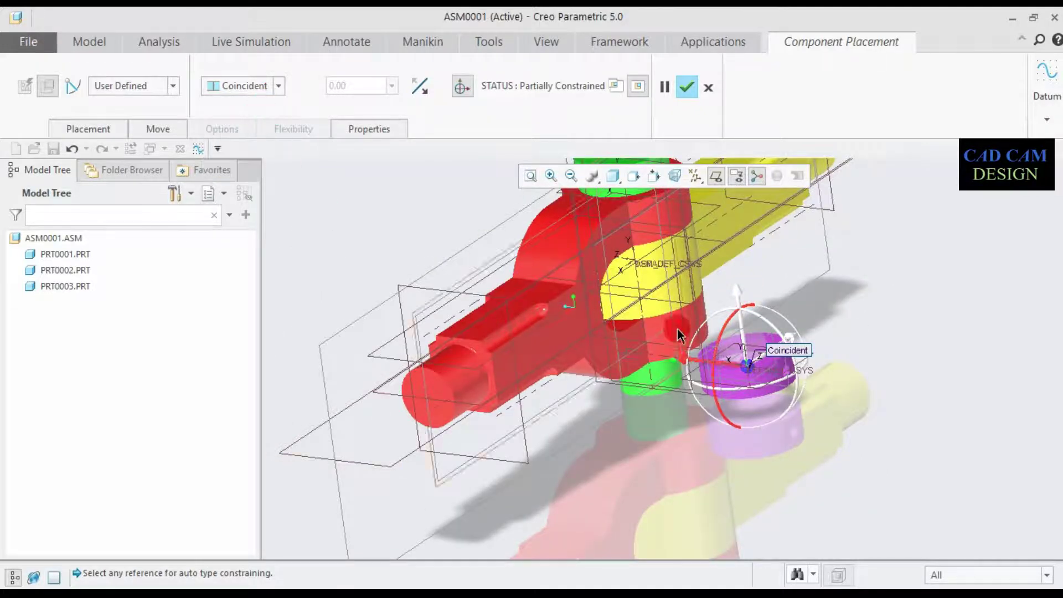
middle_drag(646, 373, 666, 387)
click(681, 382)
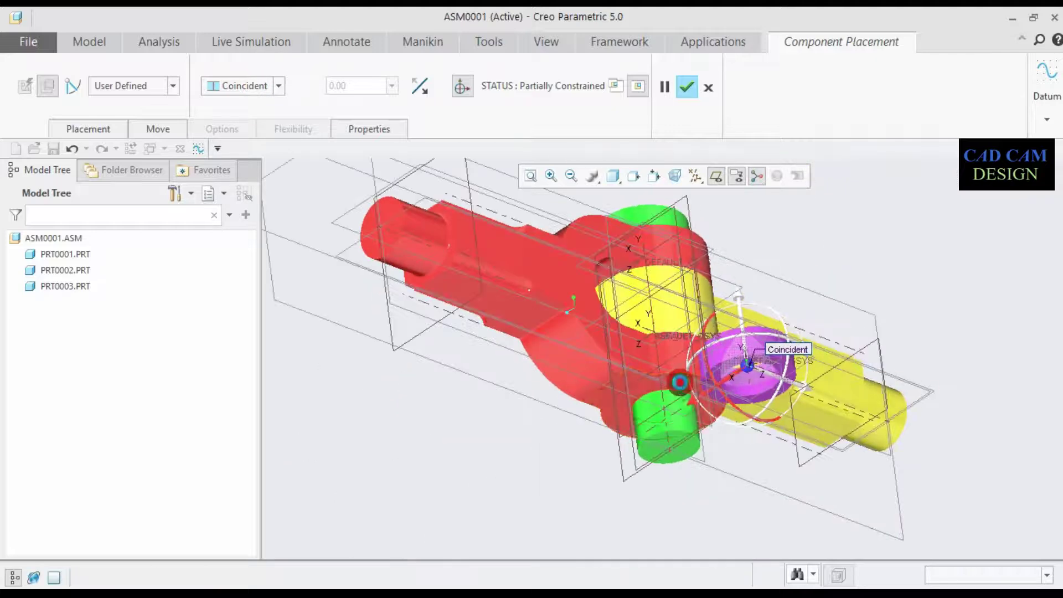
middle_drag(766, 311, 756, 363)
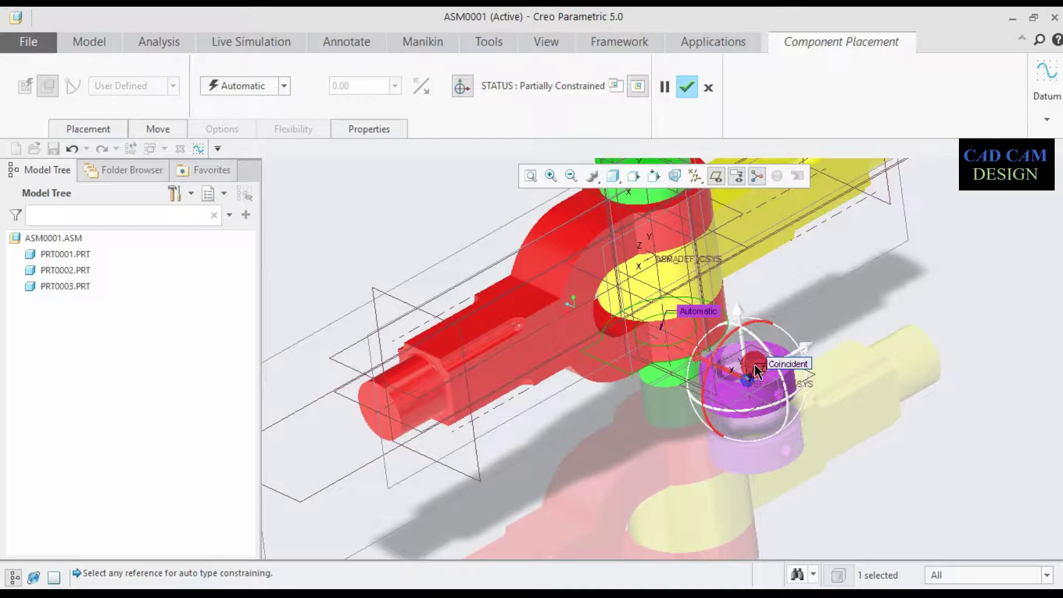
scroll(796, 344, down, 5)
click(827, 329)
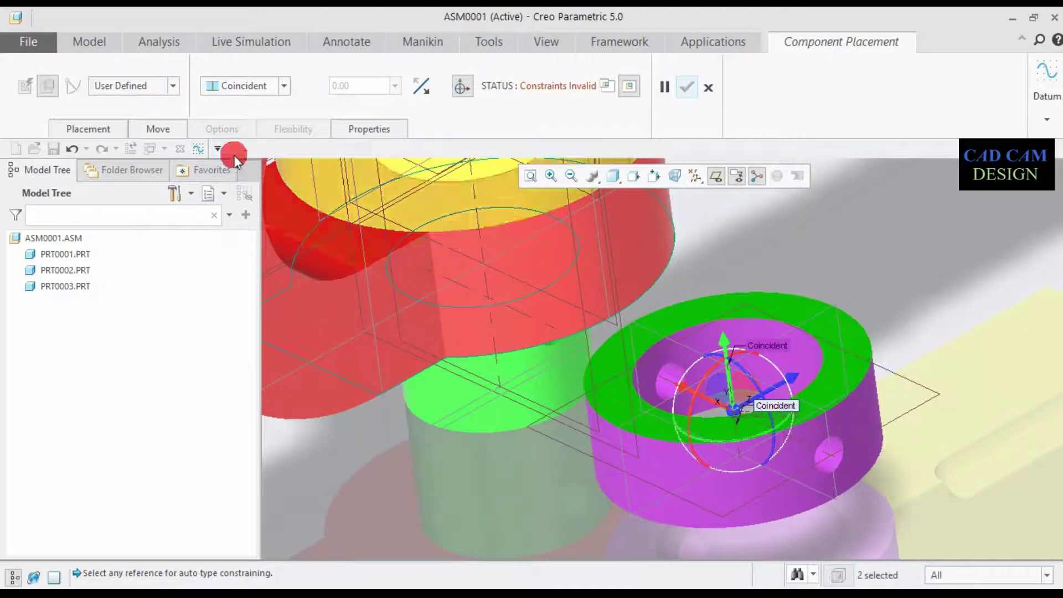
Try to pull the collar downwards along its vertical axis, away from the fork.
middle_drag(518, 320, 411, 422)
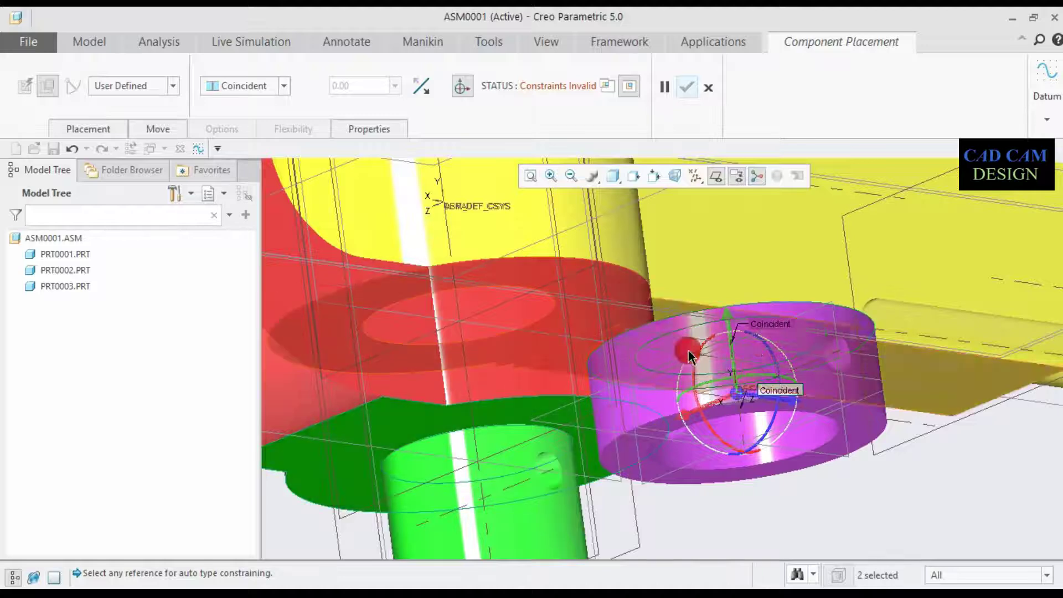
drag(731, 321, 740, 419)
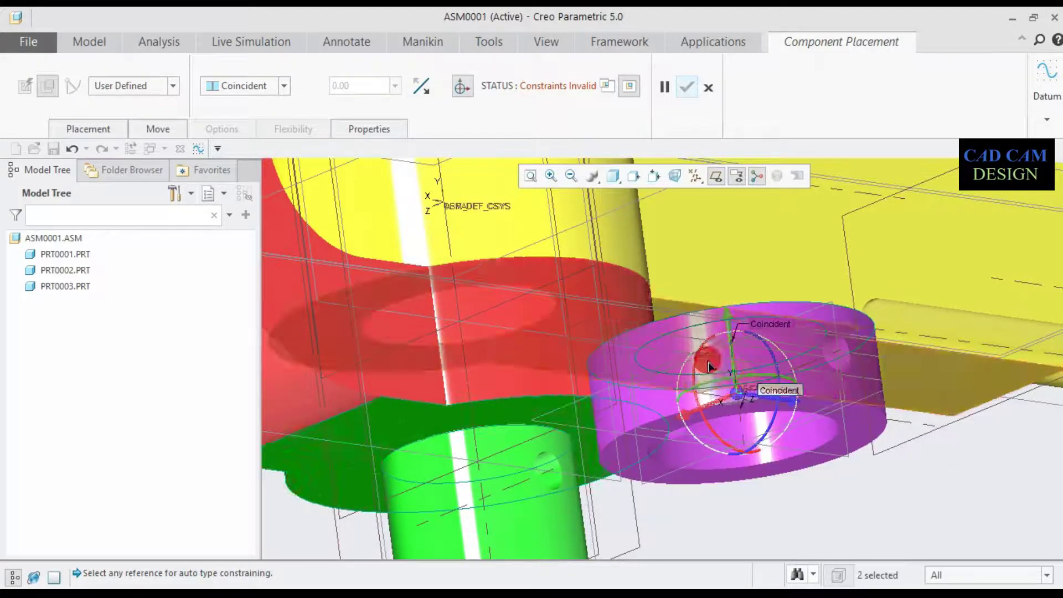
scroll(708, 361, up, 4)
middle_drag(720, 347, 716, 364)
drag(707, 307, 722, 424)
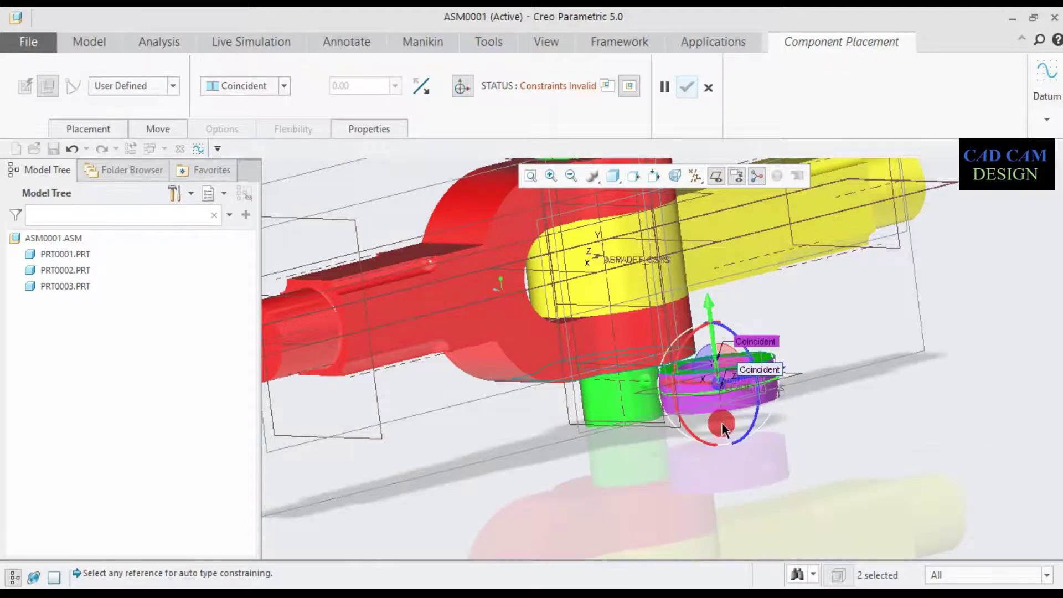
Keep the collar's Coincident constraint type and abandon its placement.
click(285, 86)
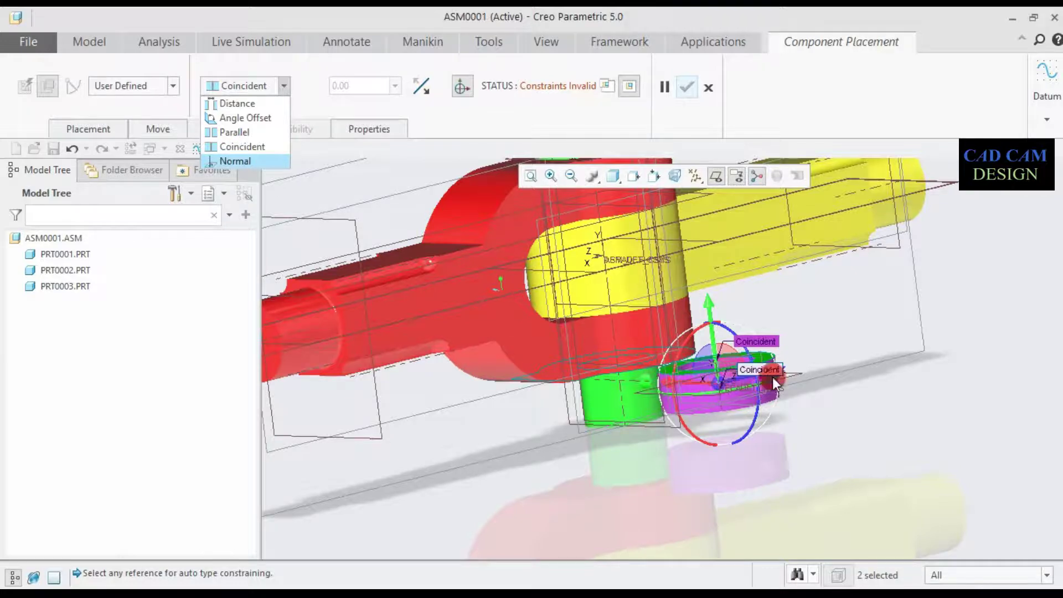
click(773, 377)
drag(778, 364, 736, 397)
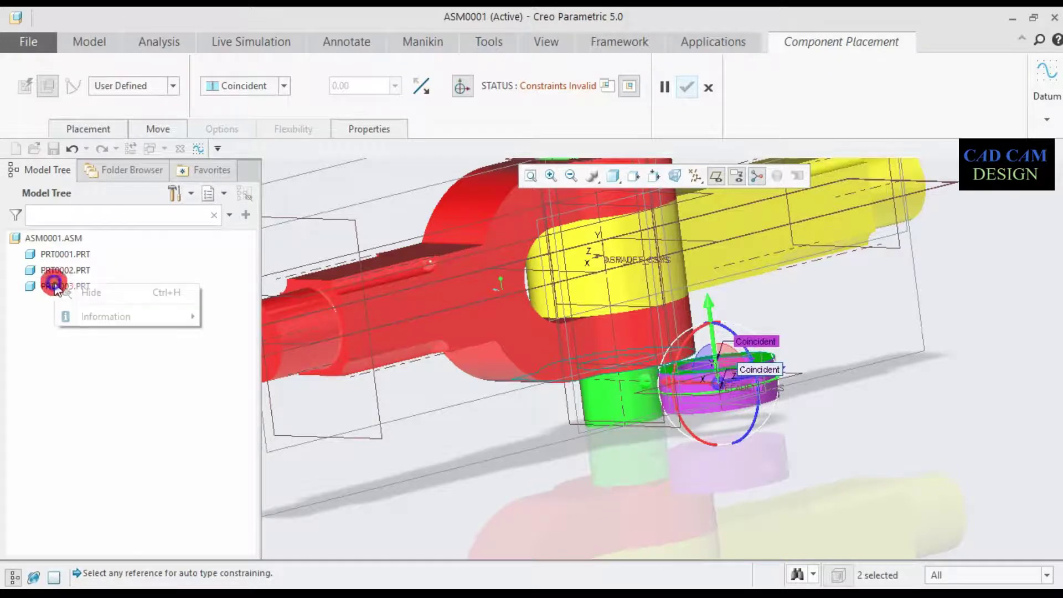
click(347, 263)
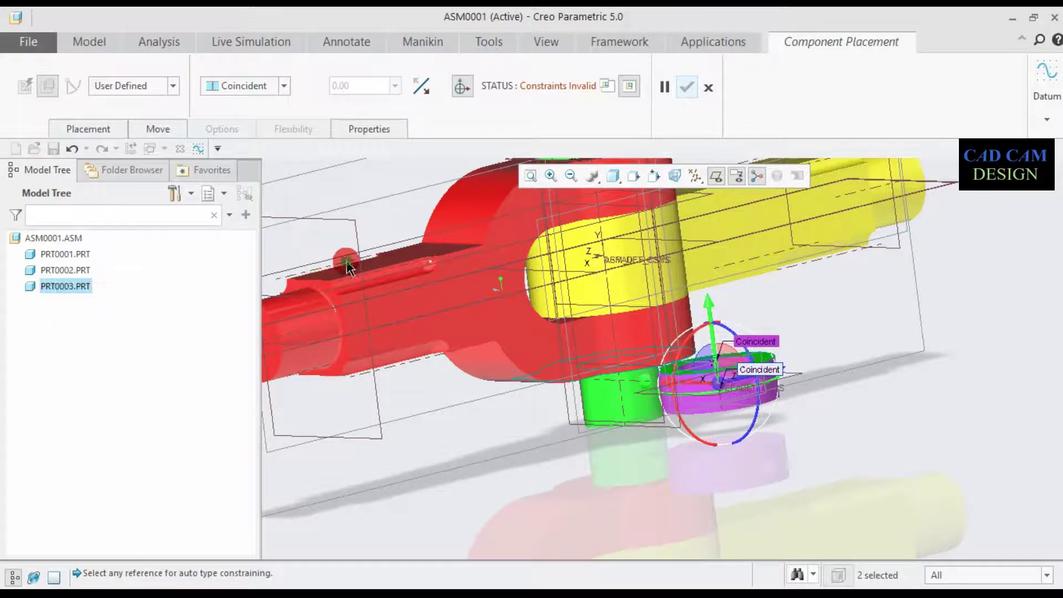
click(688, 87)
click(530, 336)
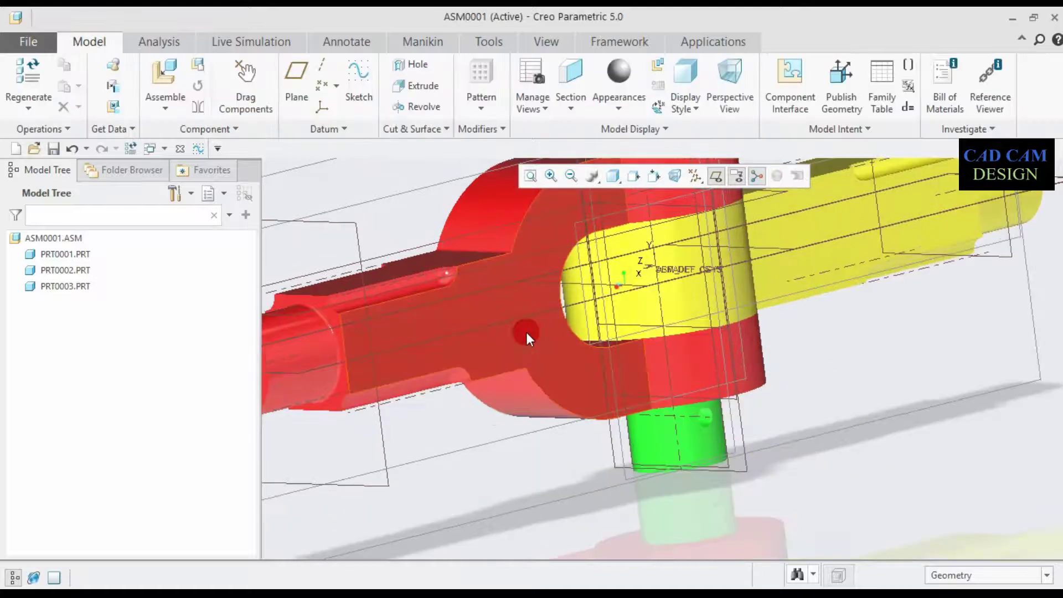
Insert the collar prt0004.prt into the assembly again and position it just below the pin's lower end.
click(294, 105)
click(170, 83)
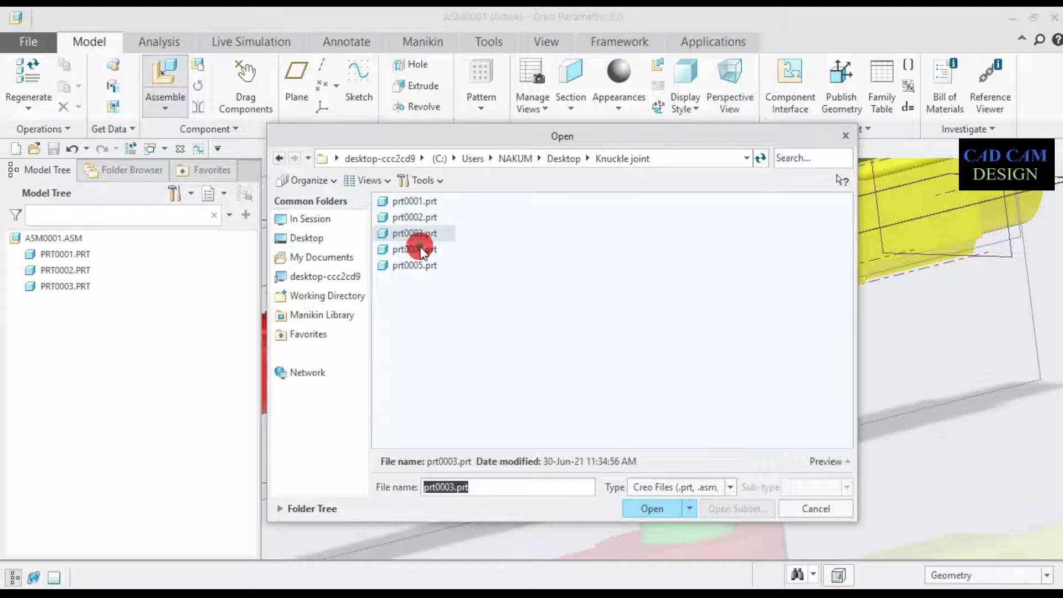
click(422, 250)
click(651, 508)
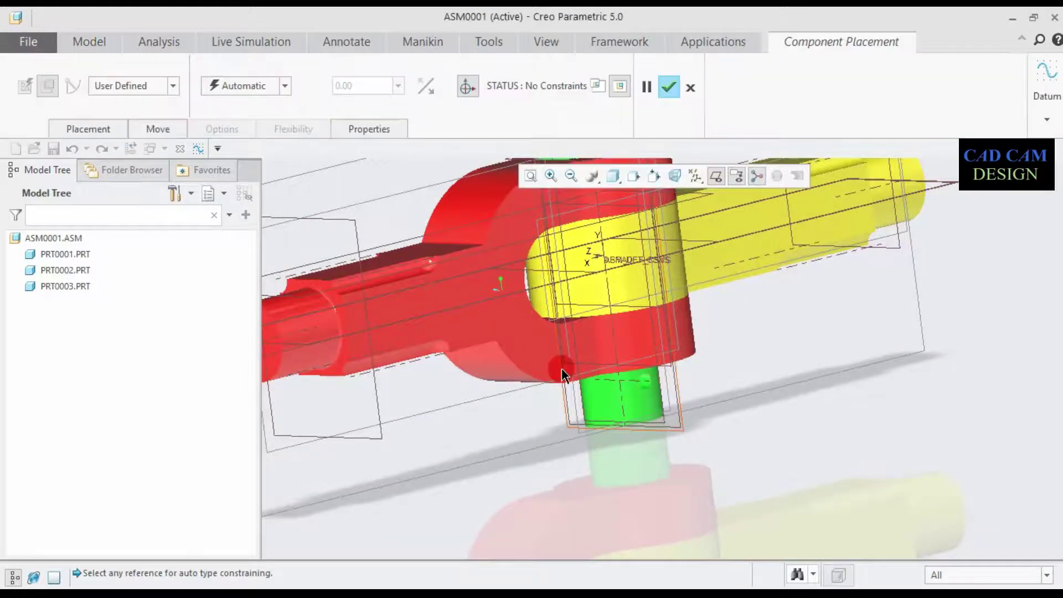
drag(272, 452, 531, 398)
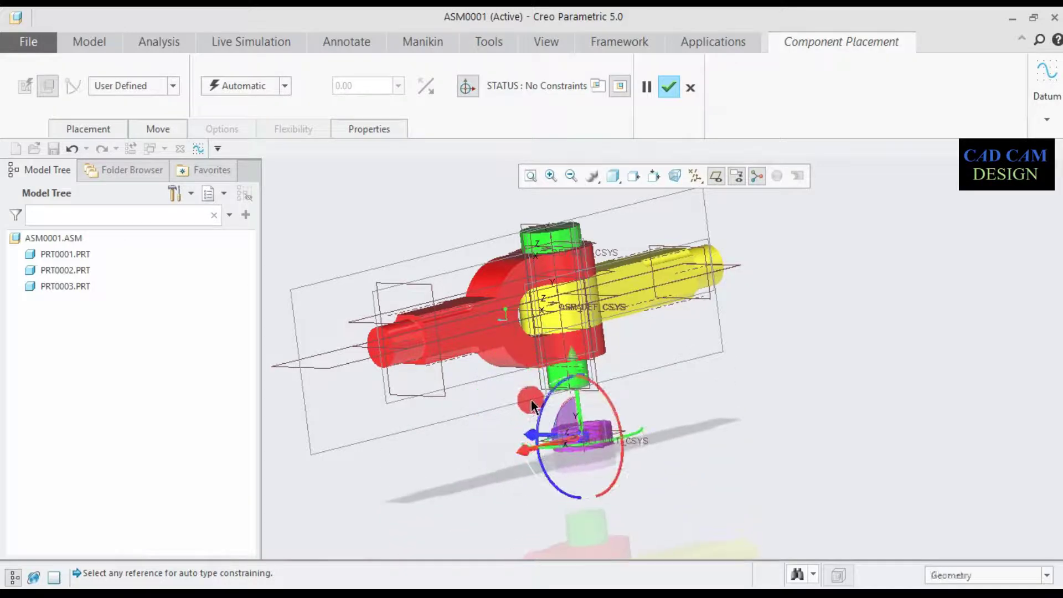
Make the collar's inner bore coincident with the pin's cylindrical surface, using the Automatic constraint type.
scroll(605, 433, down, 3)
click(264, 99)
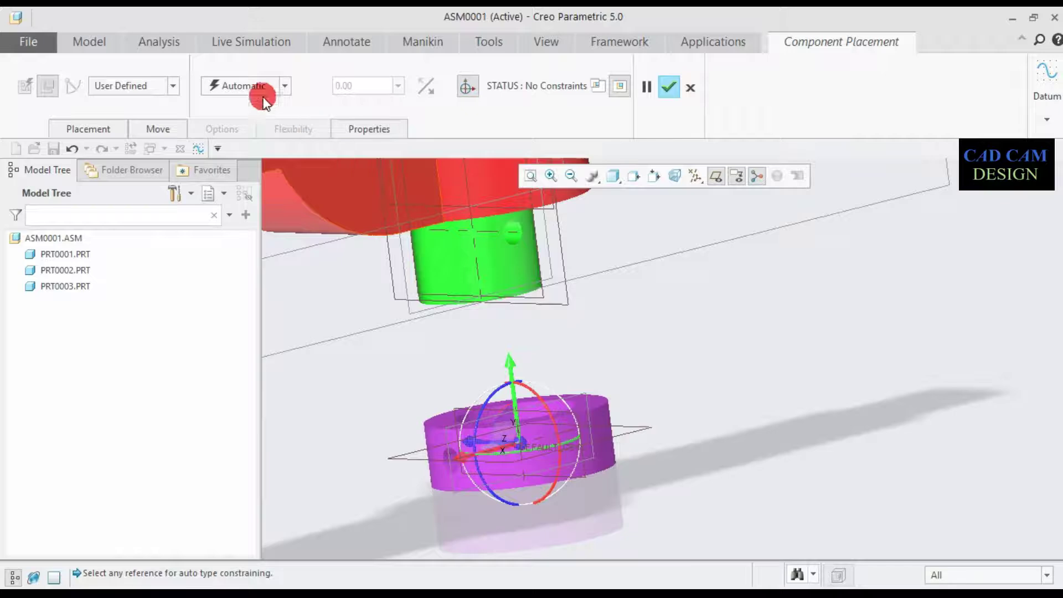
click(279, 87)
click(244, 101)
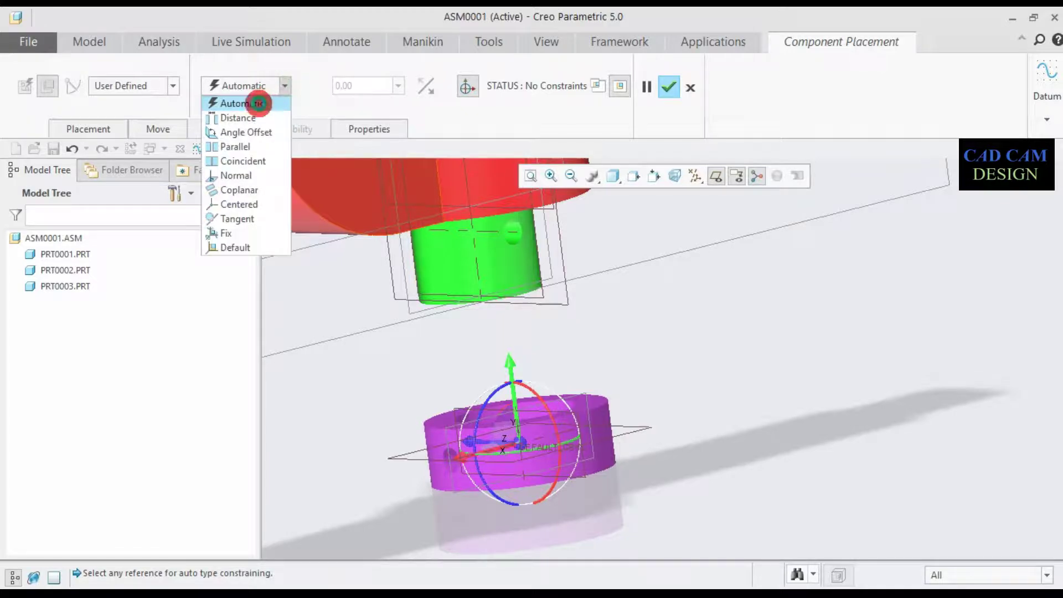
click(493, 256)
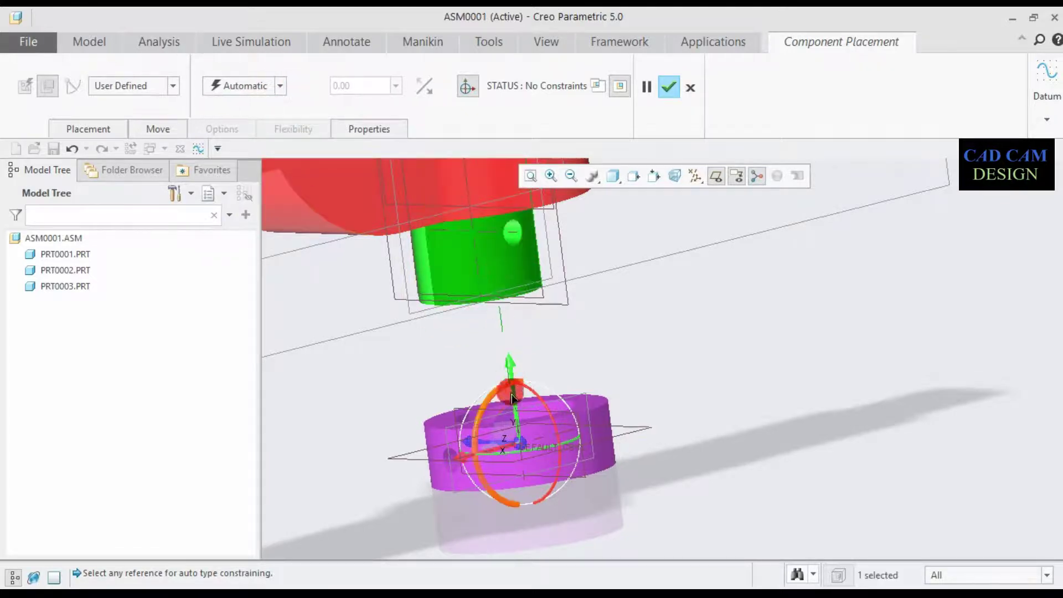
middle_drag(512, 394, 513, 417)
scroll(492, 303, down, 4)
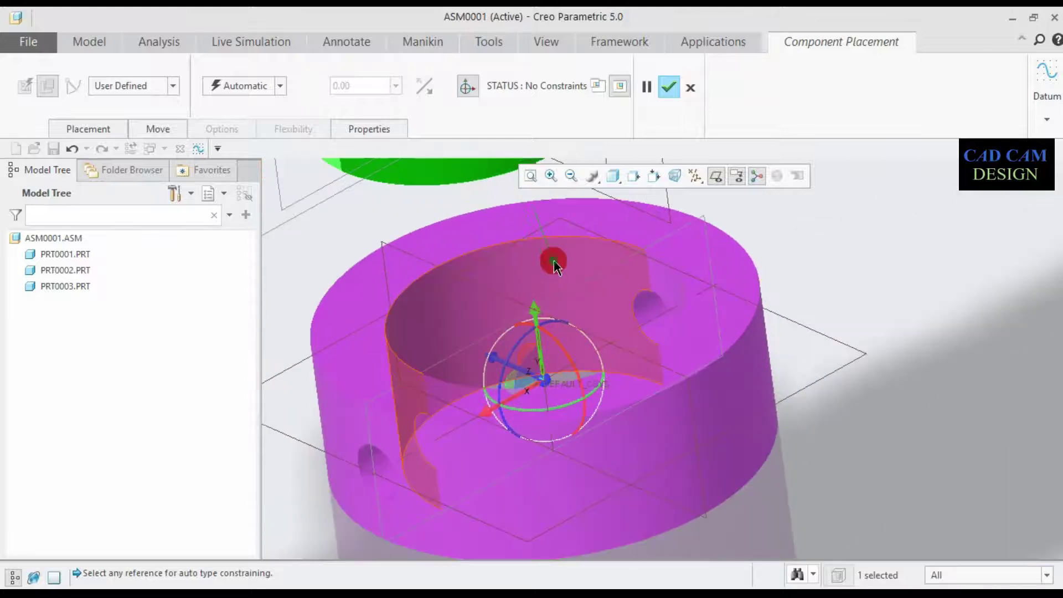
click(553, 260)
mouse_move(551, 275)
middle_down()
mouse_move(539, 285)
mouse_move(529, 270)
mouse_move(556, 271)
middle_up()
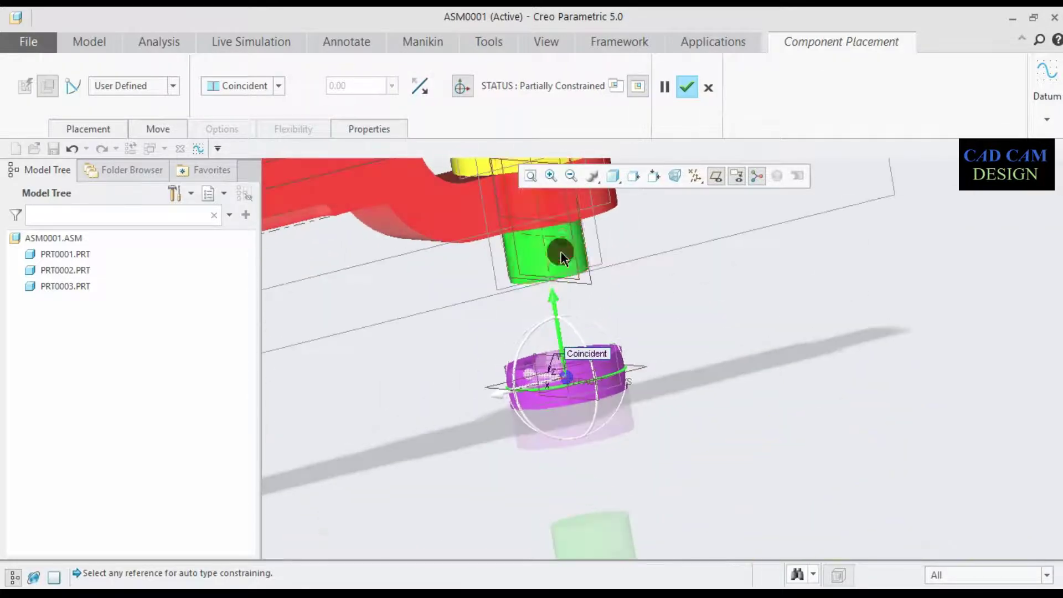
Add an Oriented constraint between the collar's cross hole and the pin's cross hole.
click(279, 86)
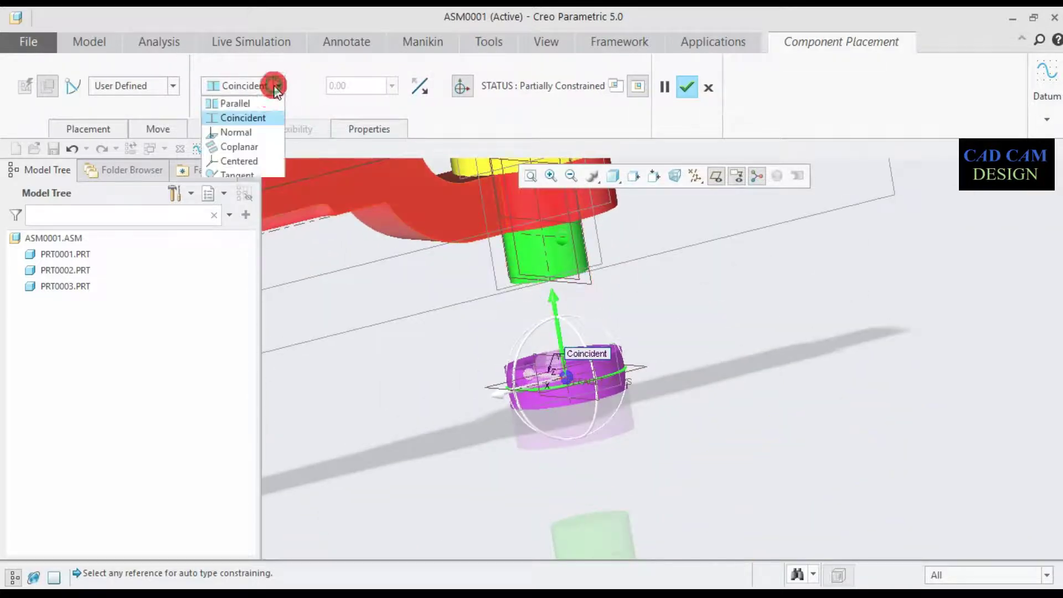
click(244, 118)
scroll(516, 376, up, 3)
scroll(523, 380, up, 2)
click(390, 456)
scroll(392, 427, down, 4)
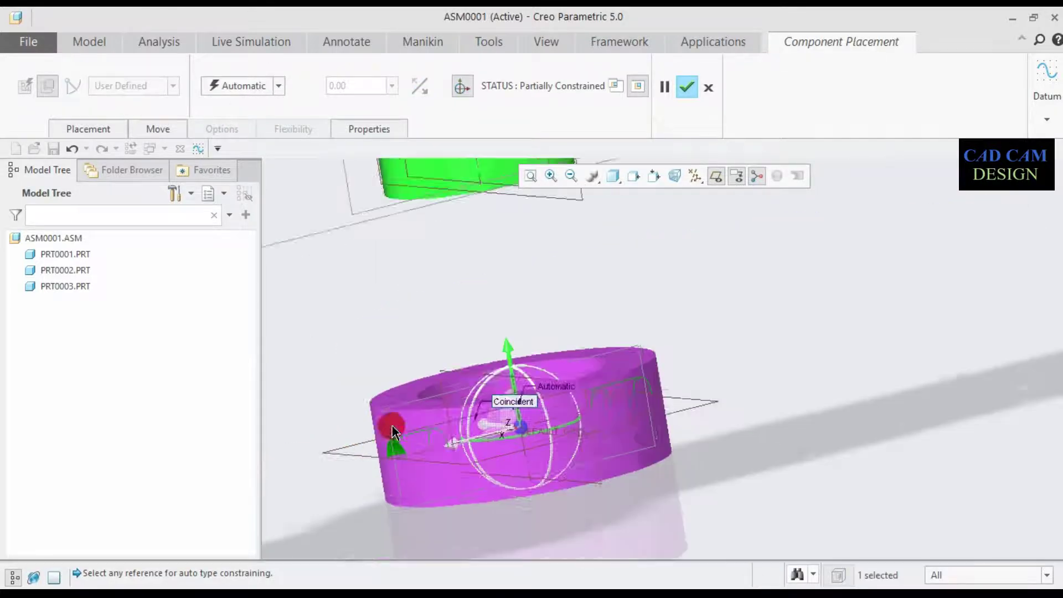
click(492, 164)
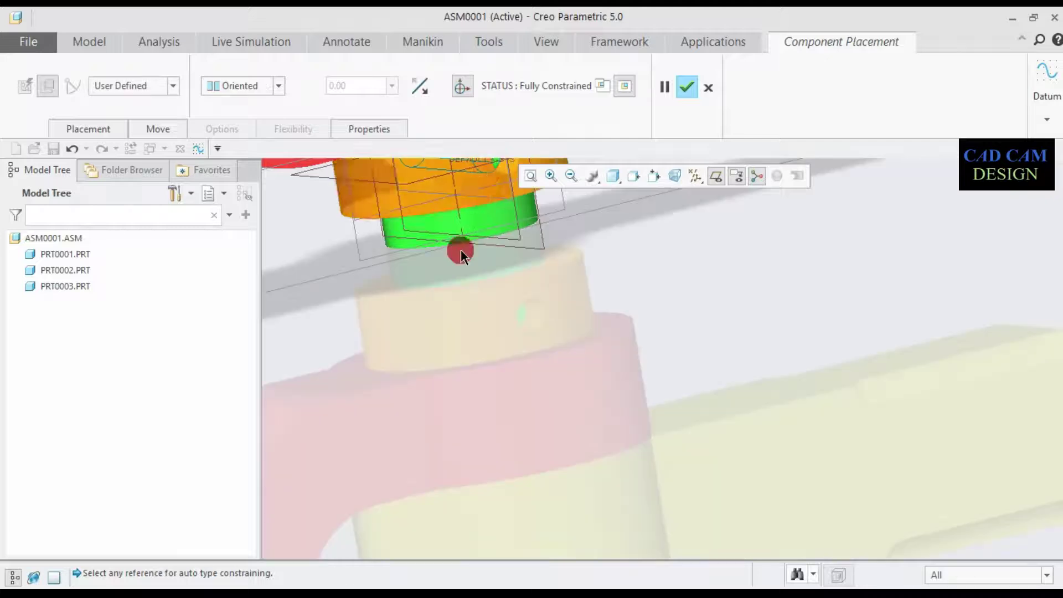
Check the collar's cross hole against the pin's and accept the collar's placement.
scroll(461, 251, down, 4)
middle_drag(458, 260, 450, 258)
scroll(480, 170, up, 3)
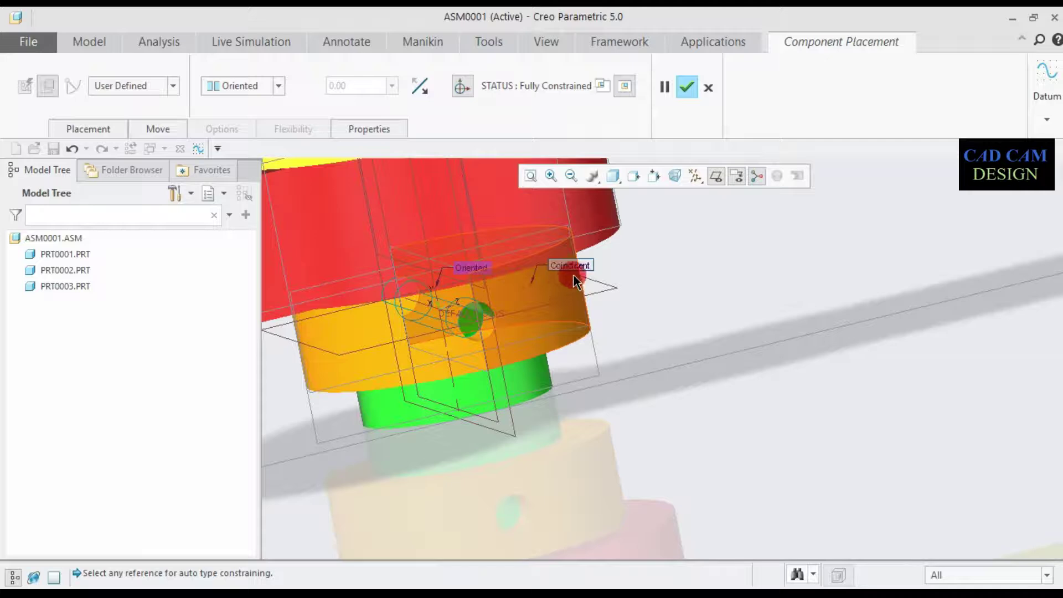
scroll(572, 300, down, 3)
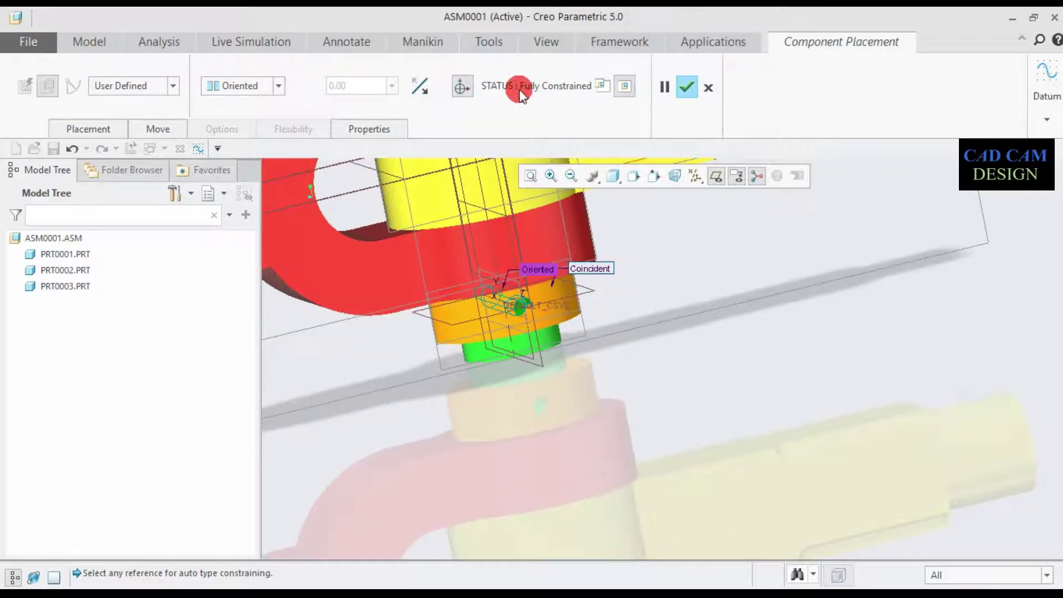
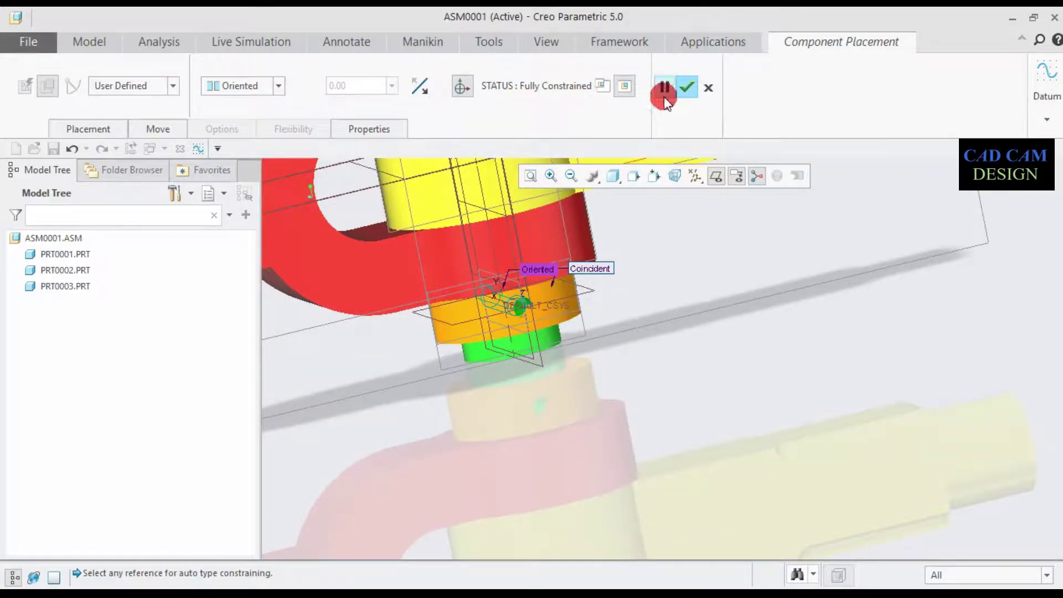
click(683, 88)
Insert the small pin prt0005.prt from the Knuckle joint folder into the assembly.
scroll(651, 301, up, 5)
middle_drag(595, 292, 573, 294)
scroll(614, 266, down, 3)
scroll(596, 265, up, 2)
scroll(597, 194, down, 2)
middle_drag(545, 368, 551, 369)
click(188, 107)
click(166, 77)
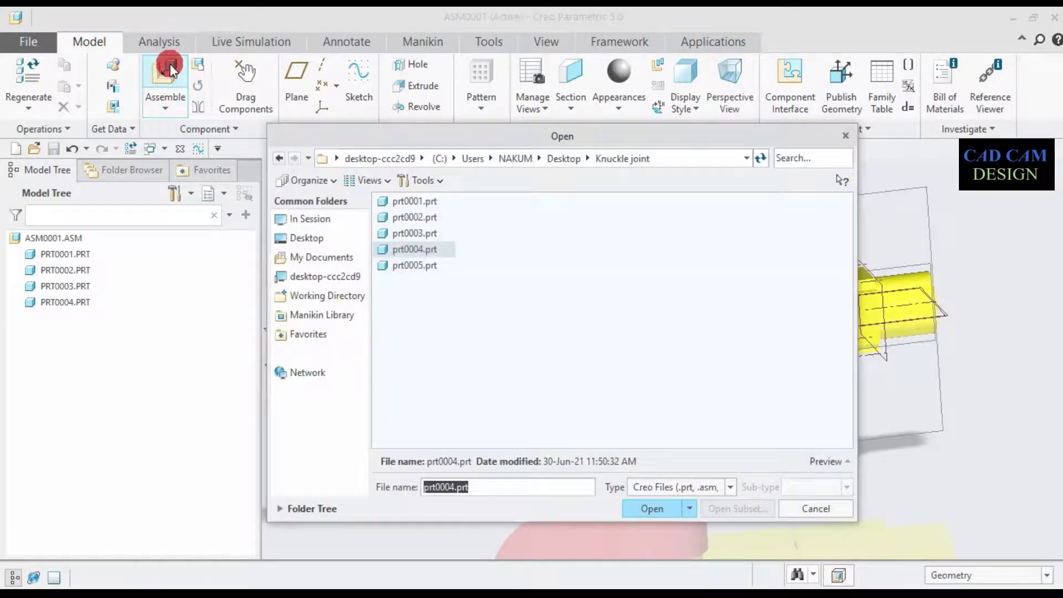
click(377, 169)
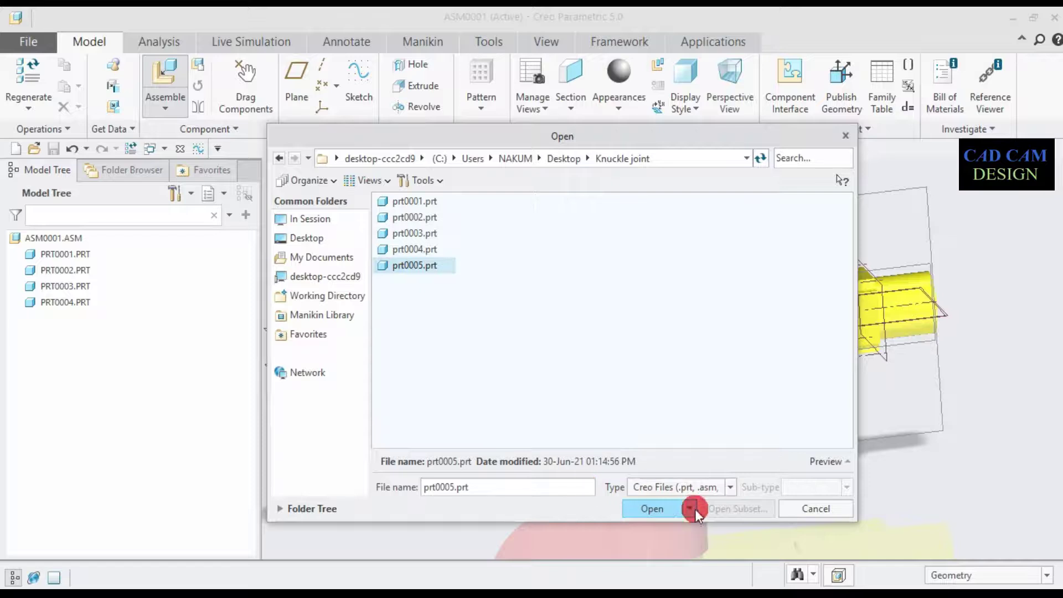
click(654, 508)
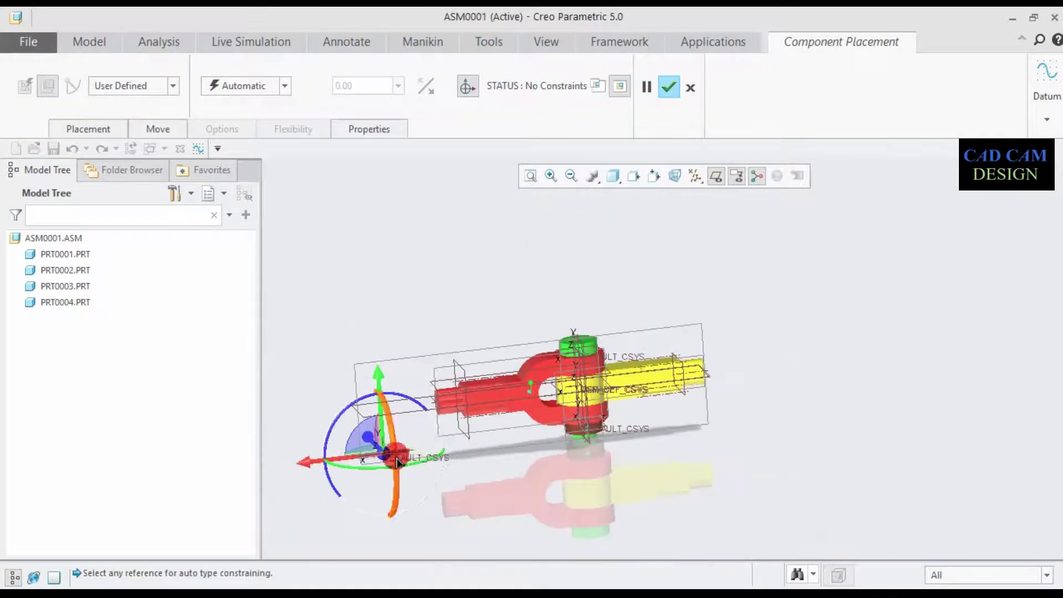
Move the small pin just below the collar and constrain its surface to the collar's cross hole, using the Automatic constraint type.
drag(352, 458, 742, 456)
scroll(801, 449, up, 4)
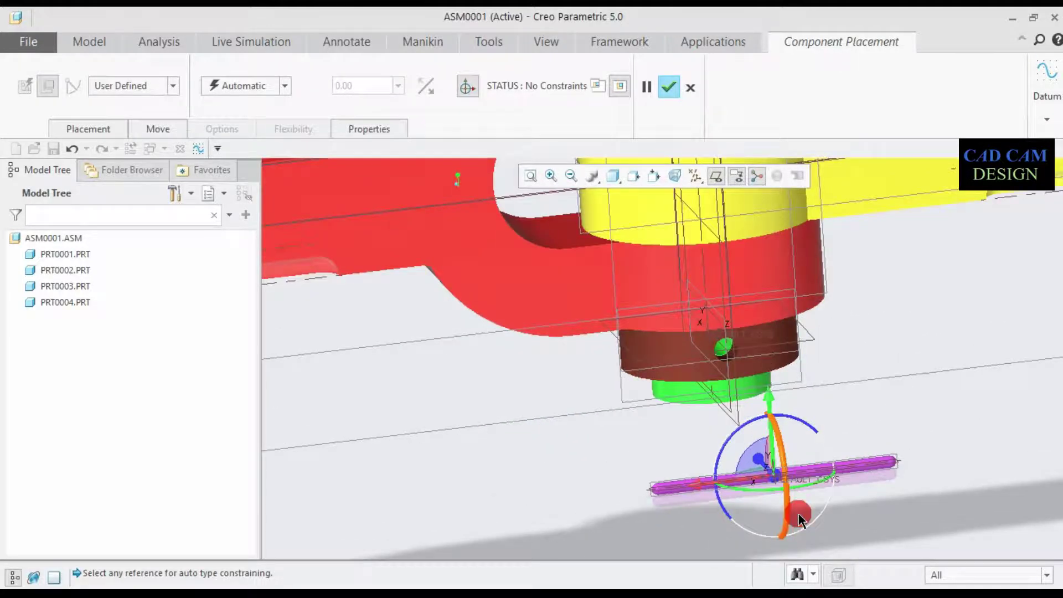
mouse_move(807, 490)
mouse_down()
mouse_move(918, 442)
mouse_move(814, 492)
mouse_up()
scroll(796, 488, up, 3)
click(284, 85)
click(261, 102)
click(673, 299)
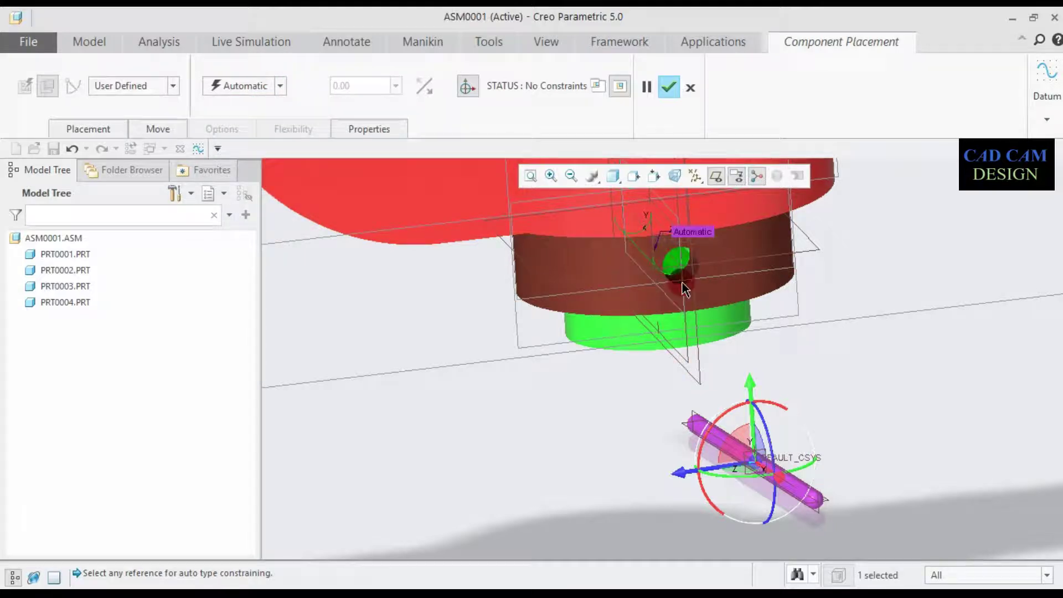
click(720, 437)
Examine how the small pin fits in the collar's cross hole and cancel its placement.
middle_drag(626, 275, 806, 253)
scroll(806, 254, up, 5)
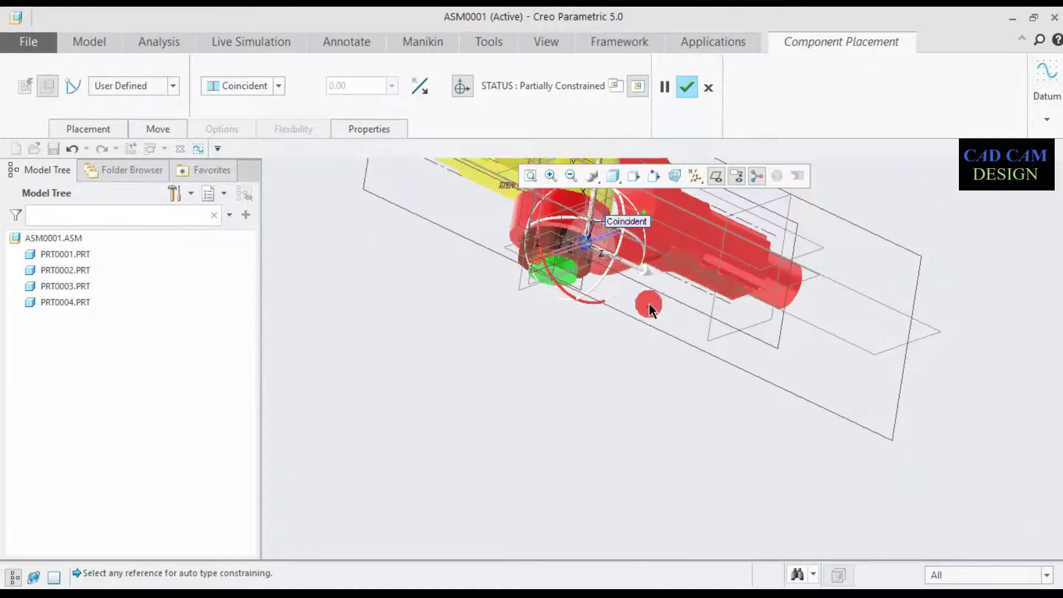
scroll(594, 237, down, 5)
middle_drag(562, 243, 533, 266)
scroll(487, 340, down, 5)
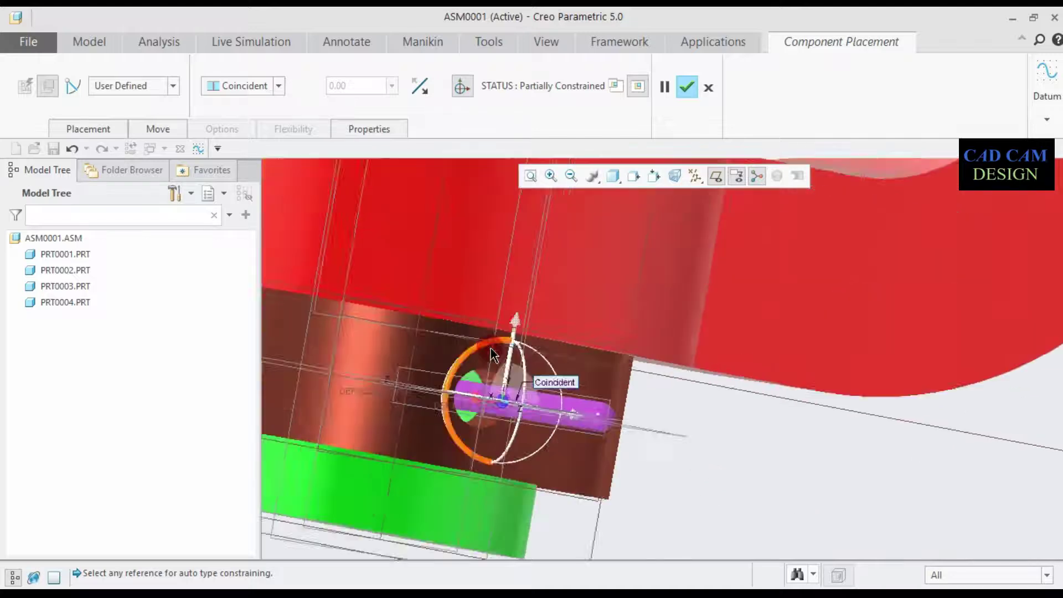
middle_drag(473, 421, 435, 445)
scroll(475, 407, up, 5)
scroll(328, 420, up, 3)
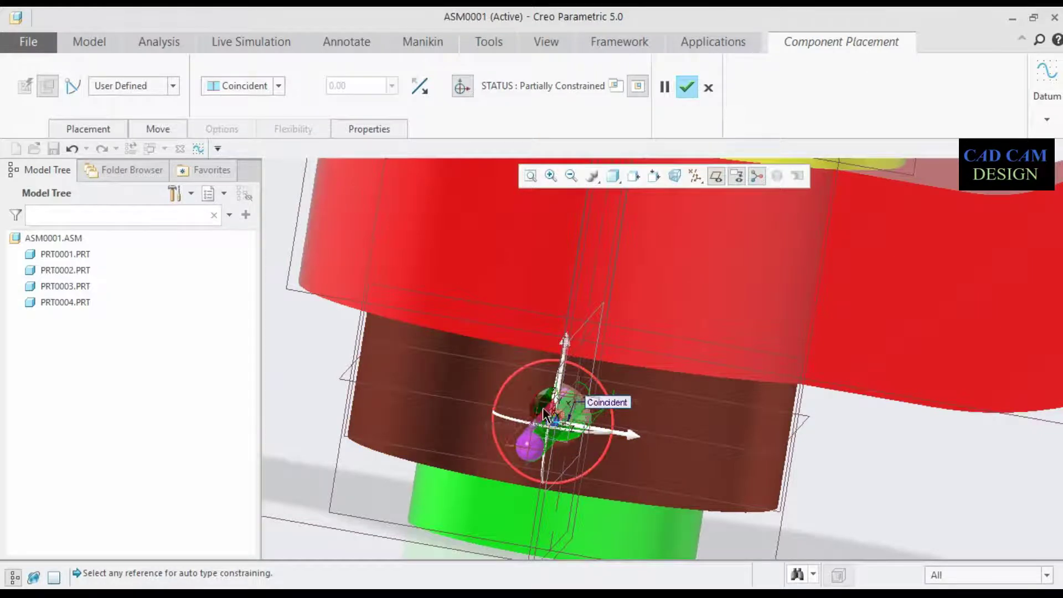
scroll(558, 430, up, 3)
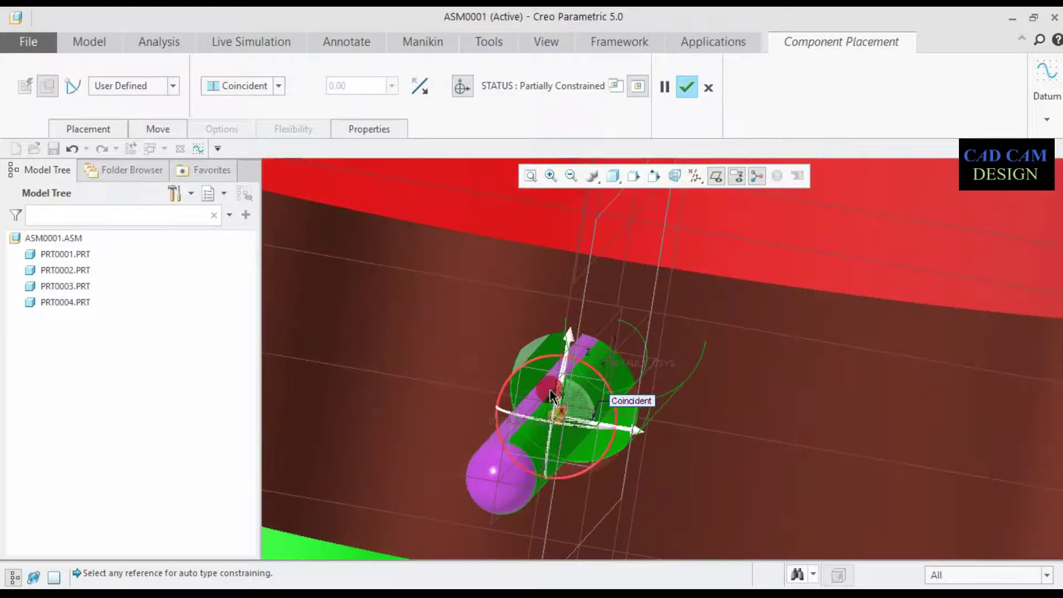
scroll(620, 389, up, 2)
middle_drag(620, 389, 299, 407)
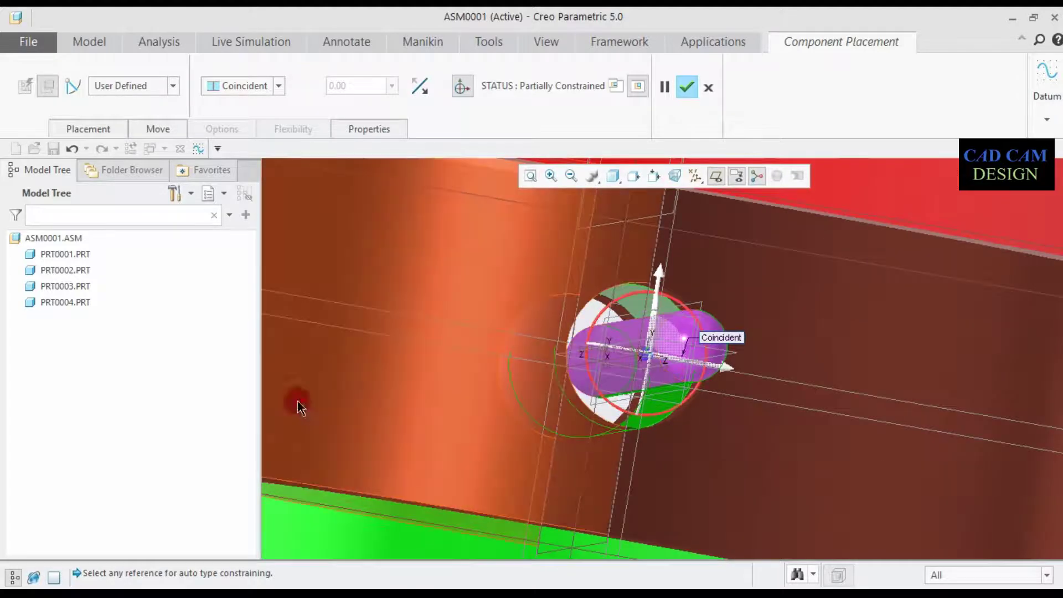
click(711, 89)
click(537, 332)
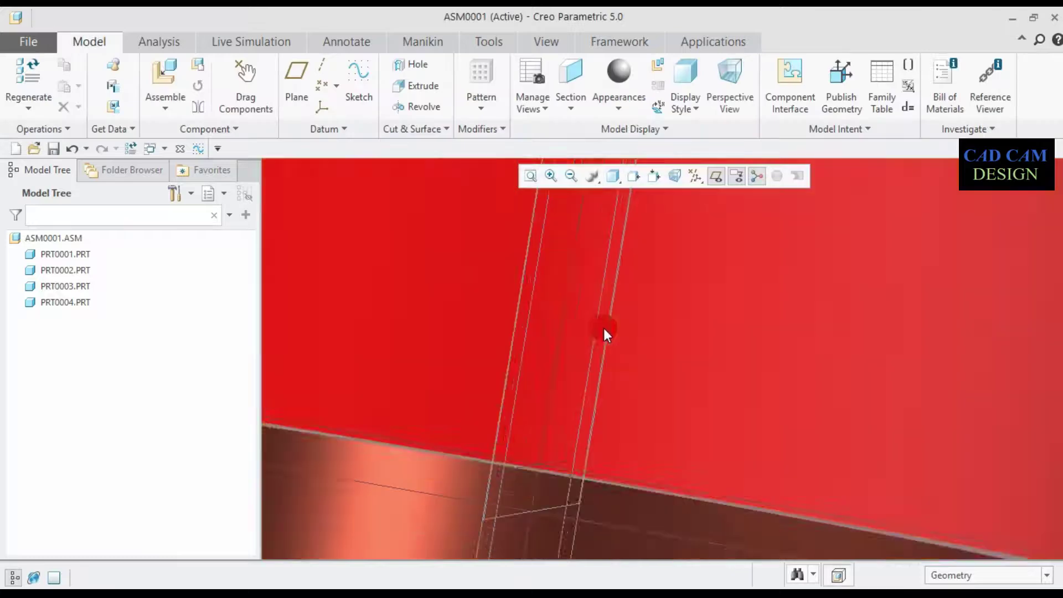
Open prt0005.prt in its own part window and maximize that window.
scroll(604, 330, down, 2)
click(42, 48)
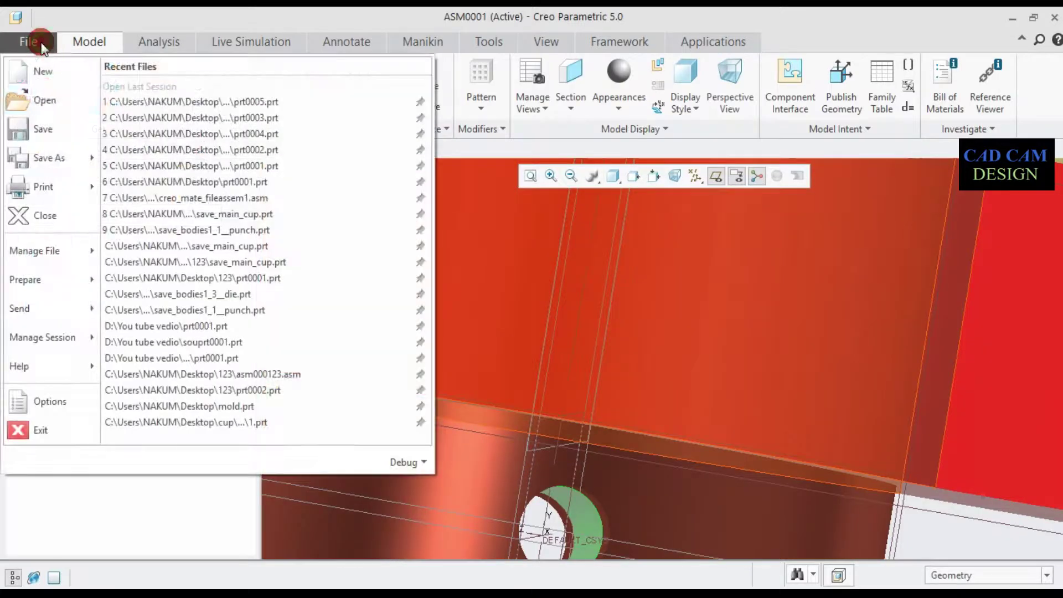
click(45, 99)
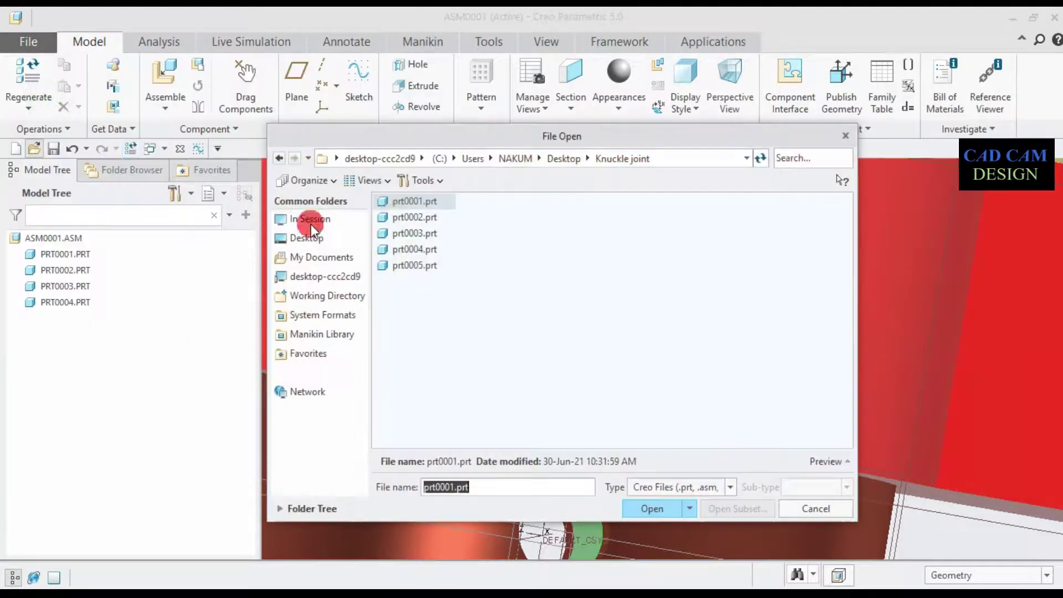
click(394, 268)
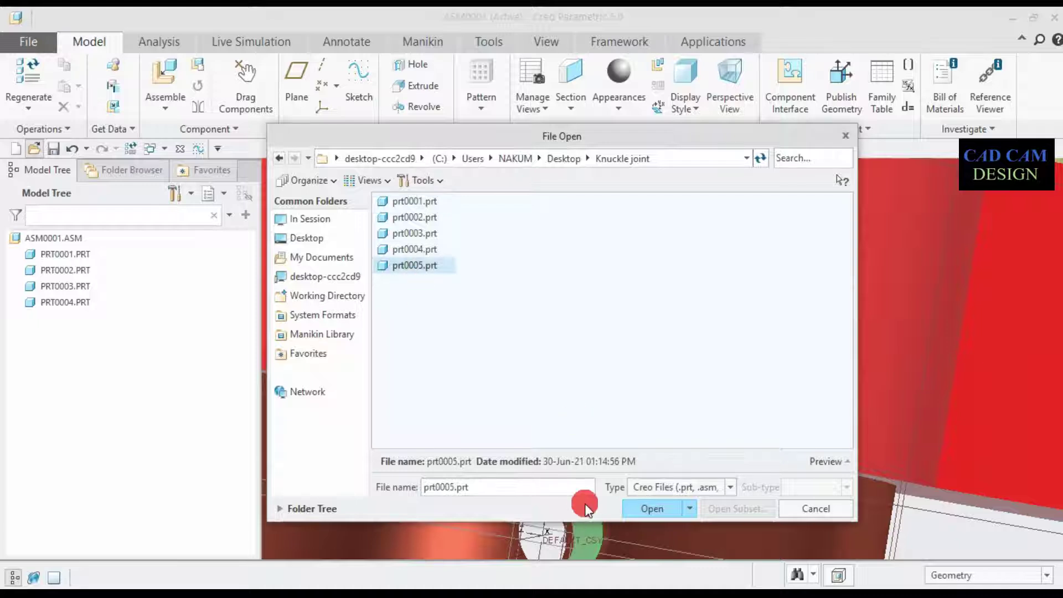
click(654, 508)
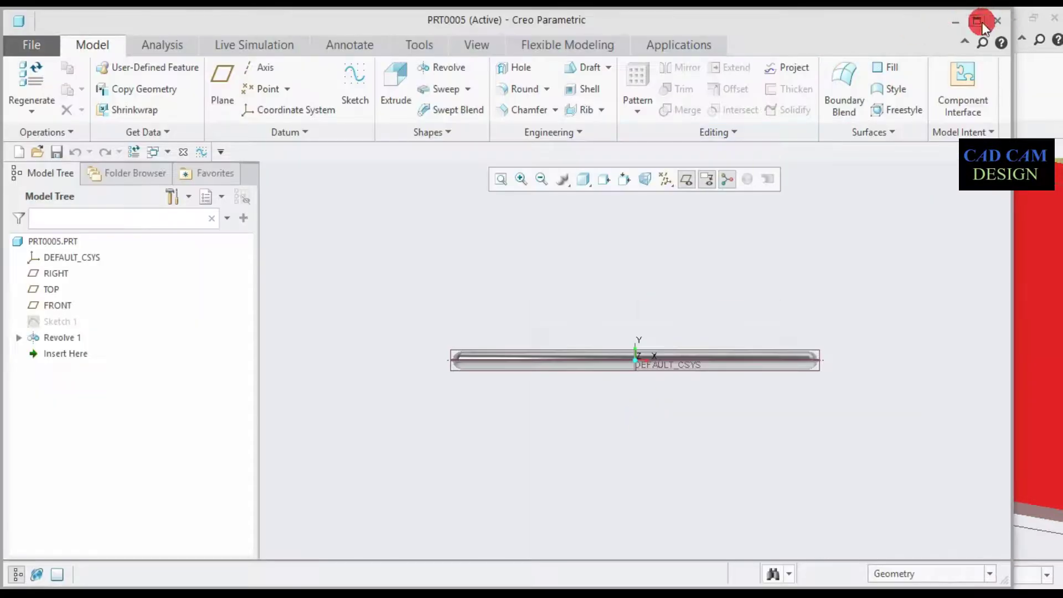
click(978, 22)
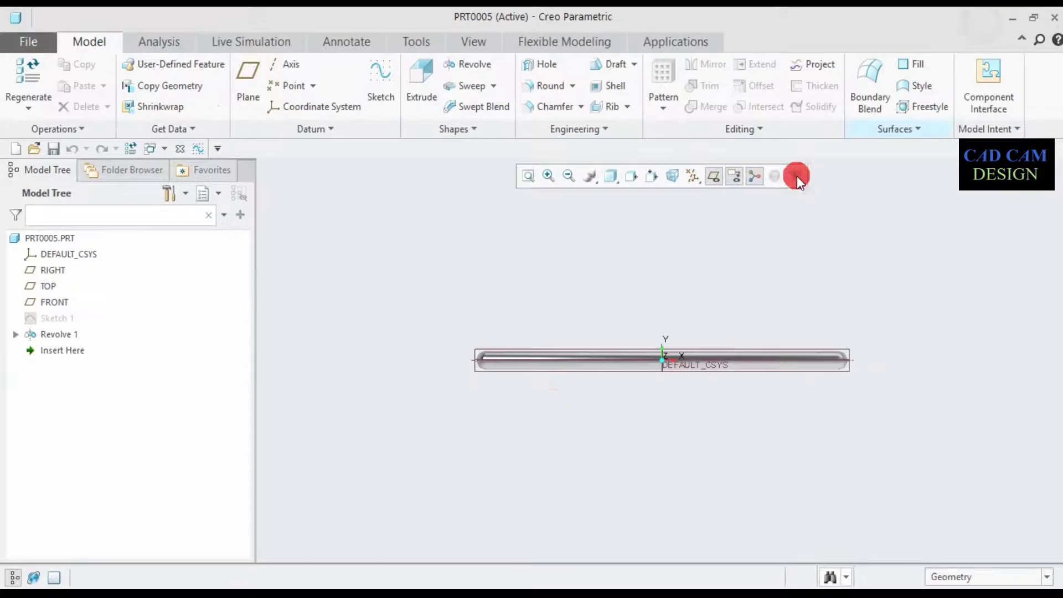
Set the end arc's diameter in Sketch 1 of the pin to 6.00 and finish the sketch.
right_click(51, 318)
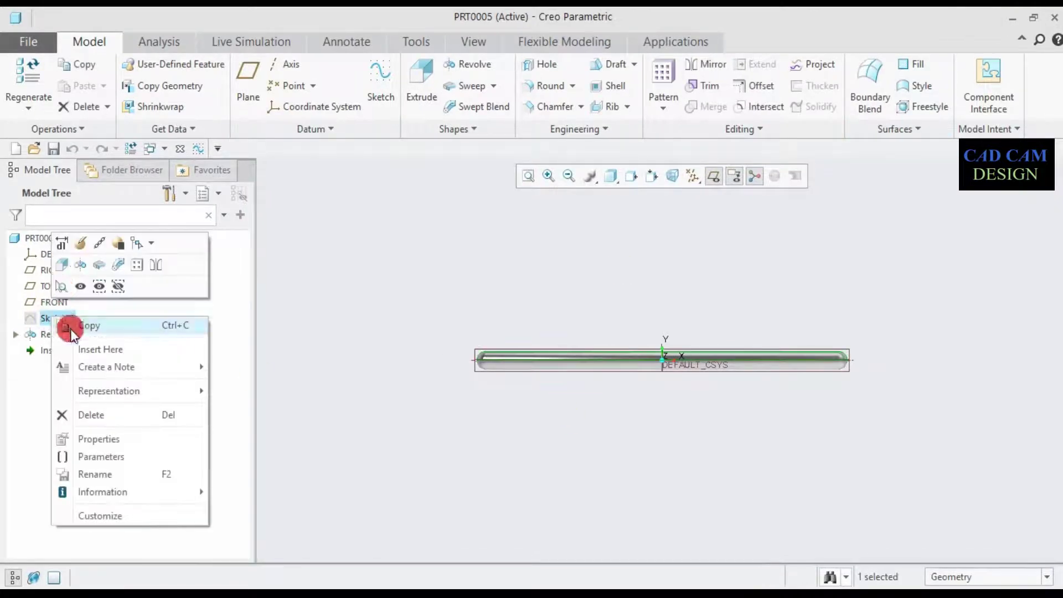
click(78, 243)
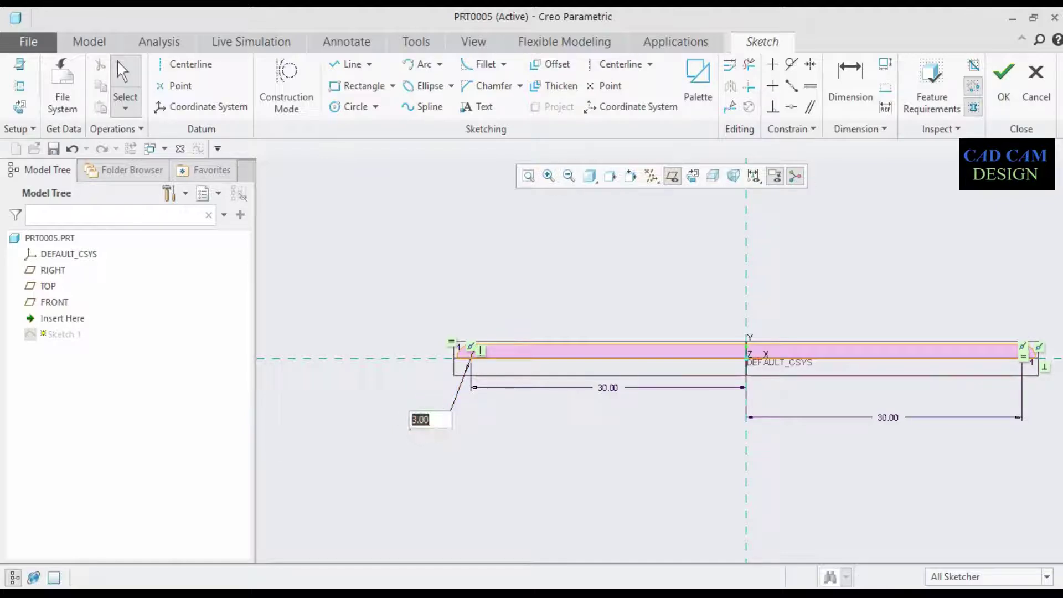
key(Return)
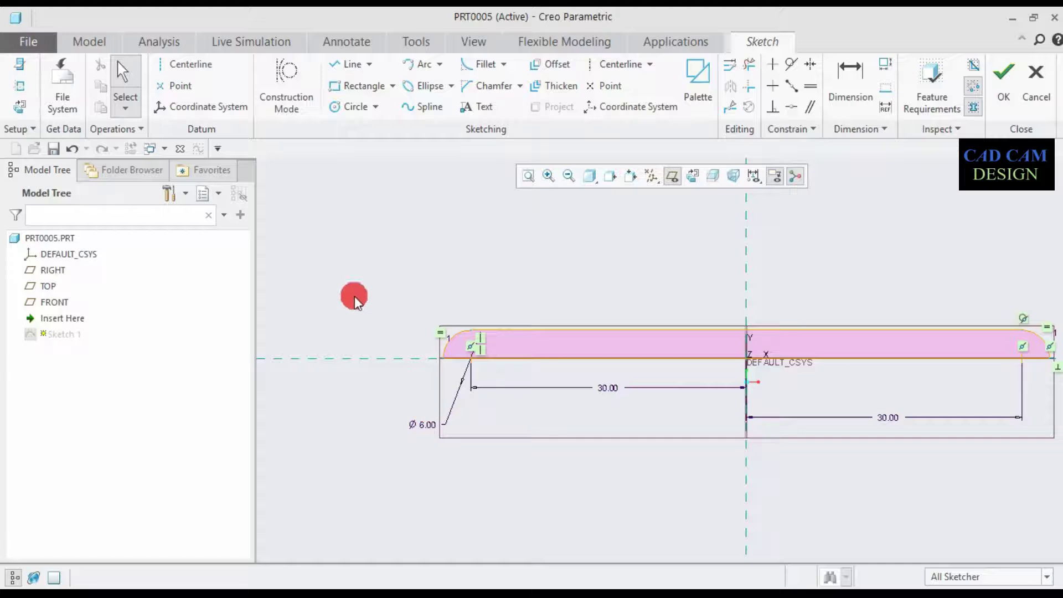
click(1004, 72)
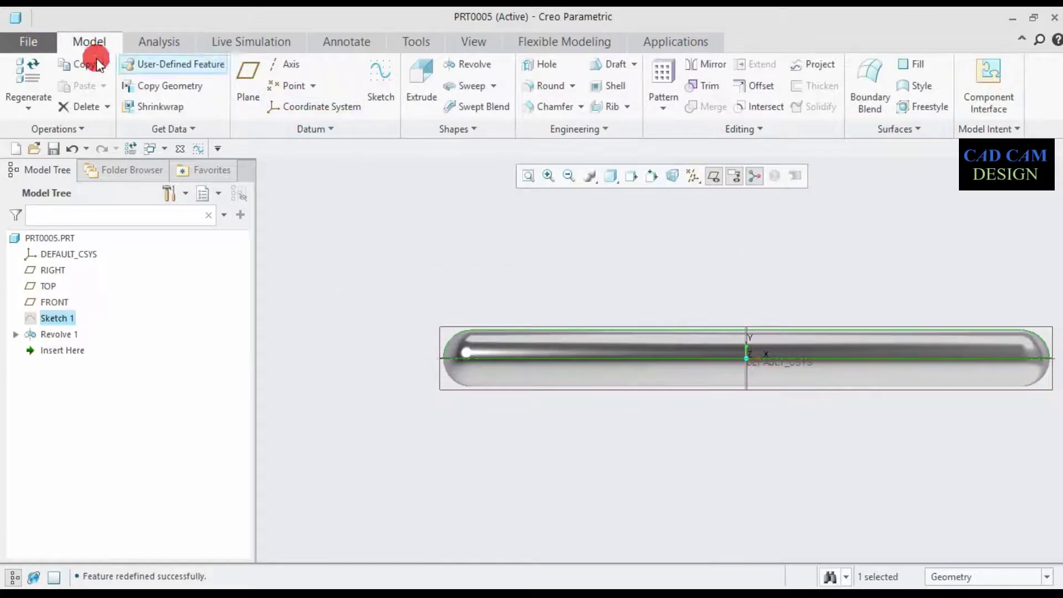
Save the modified pin part and close its window to return to the assembly.
click(30, 42)
click(45, 130)
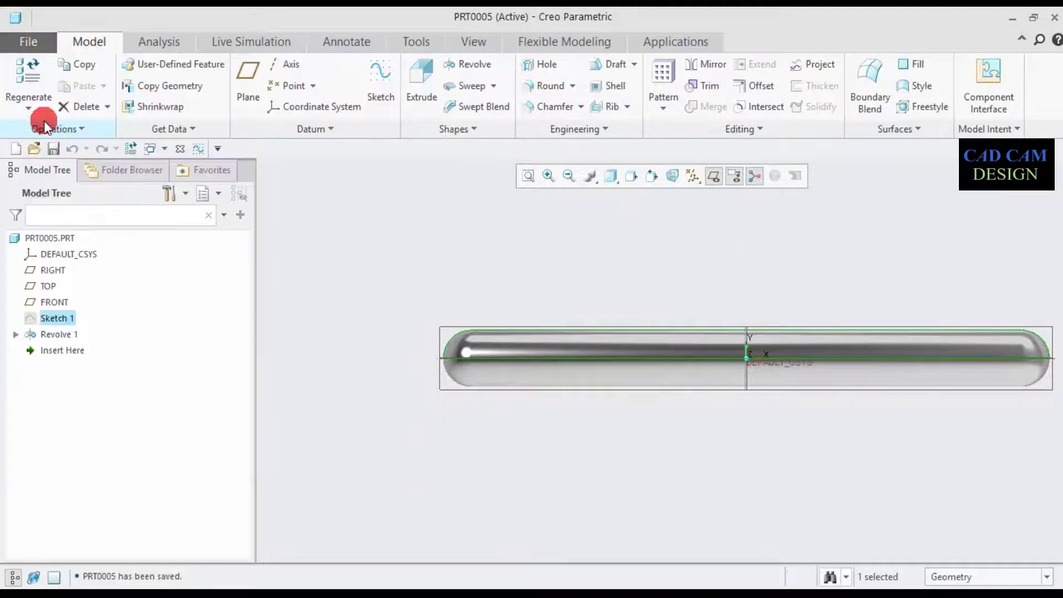
click(47, 42)
click(691, 375)
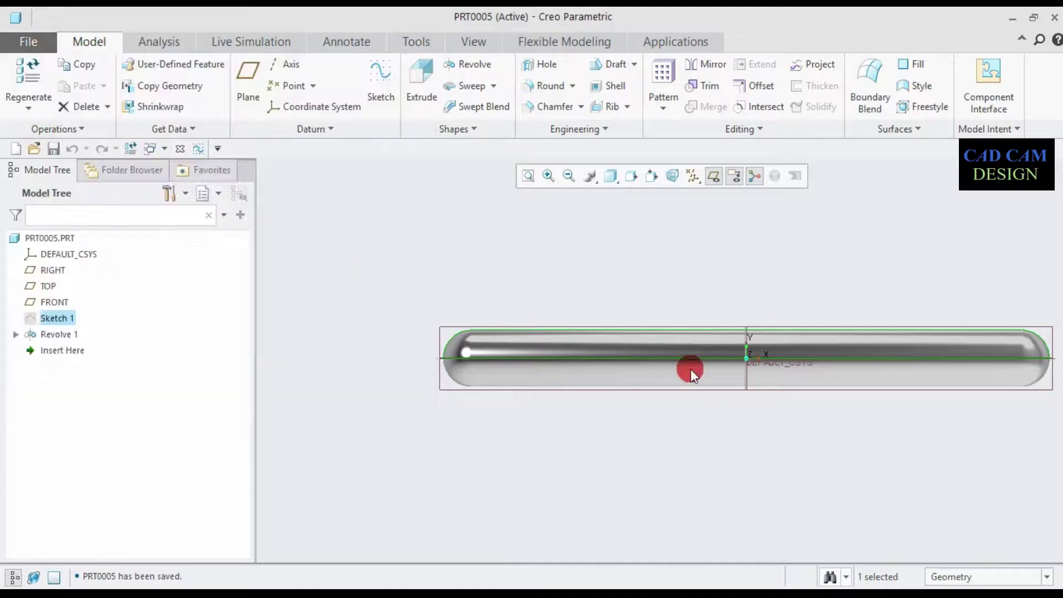
click(1054, 18)
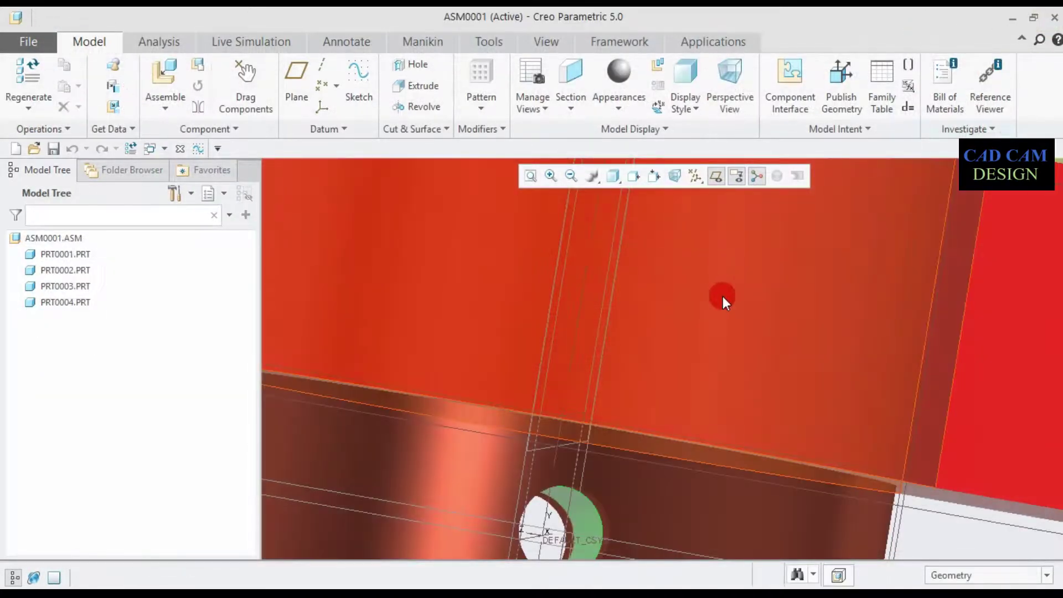
Refresh the Knuckle joint folder listing and insert the resized pin prt0005.prt into the assembly.
scroll(721, 288, up, 6)
middle_drag(720, 281, 750, 205)
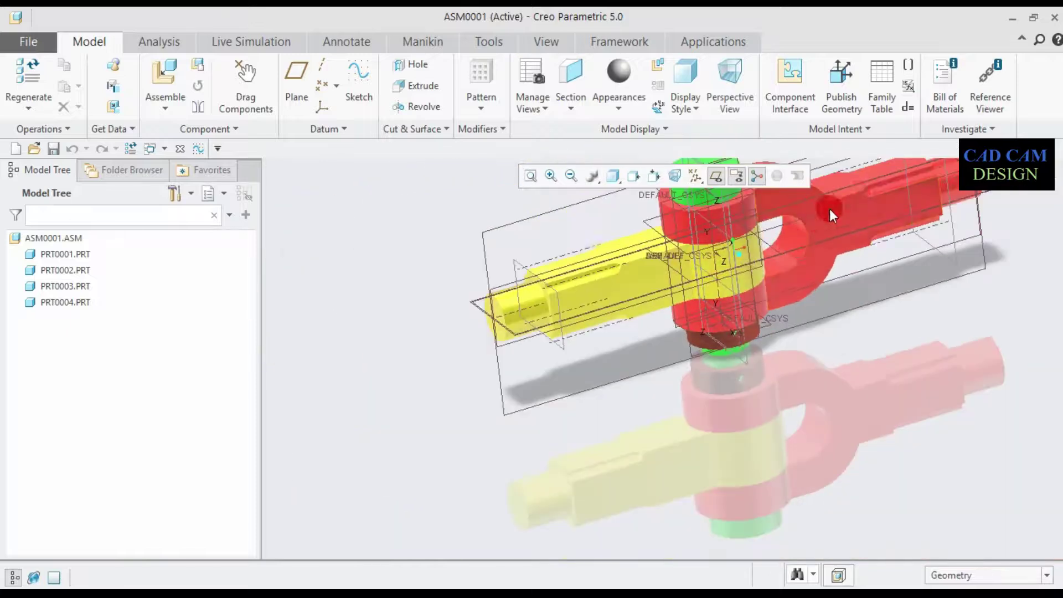
scroll(829, 208, up, 3)
click(127, 43)
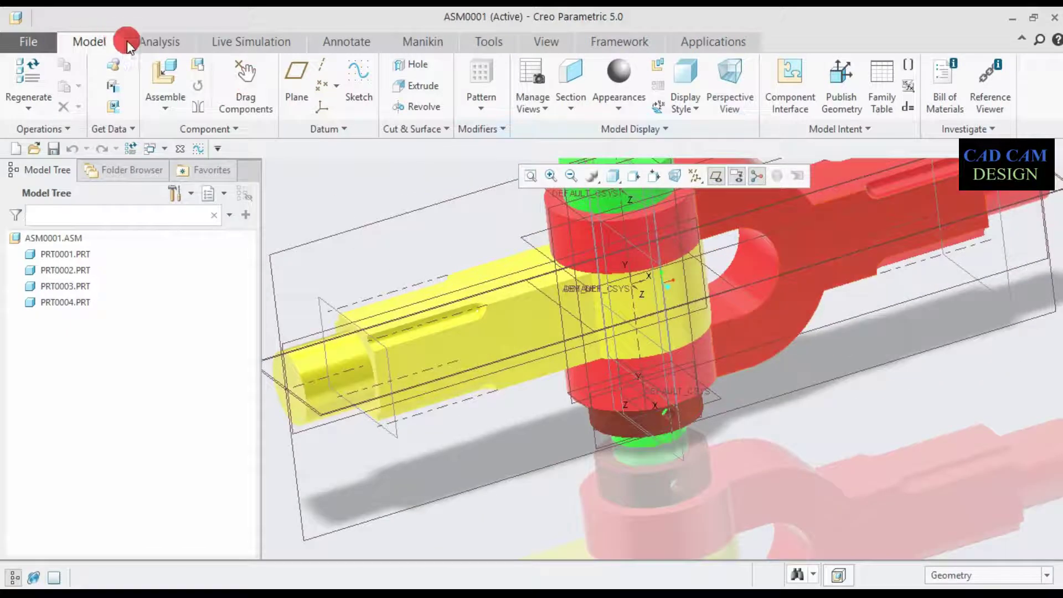
click(167, 69)
click(388, 249)
click(382, 267)
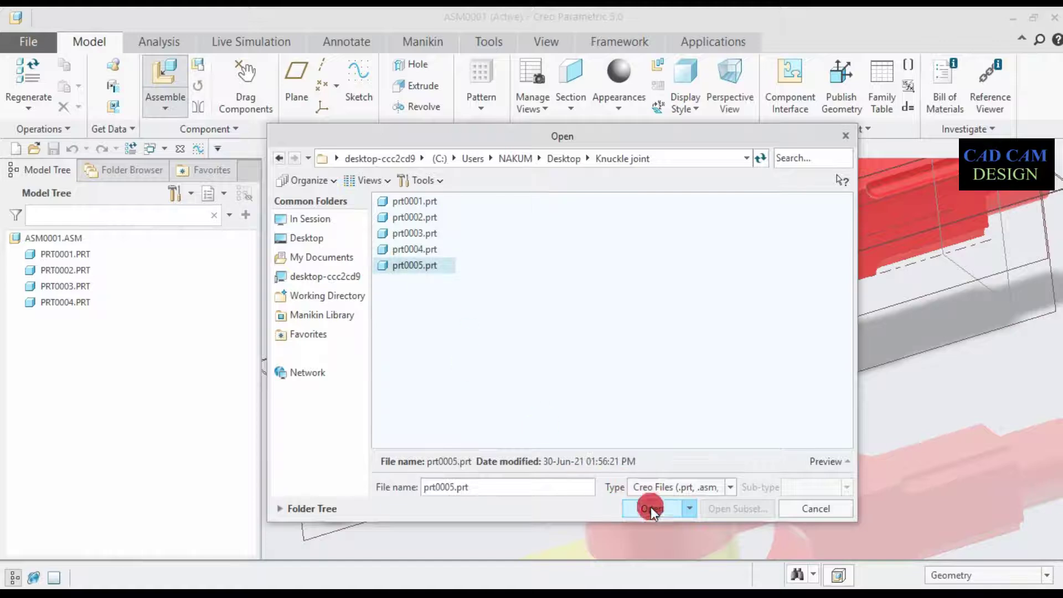
right_click(713, 320)
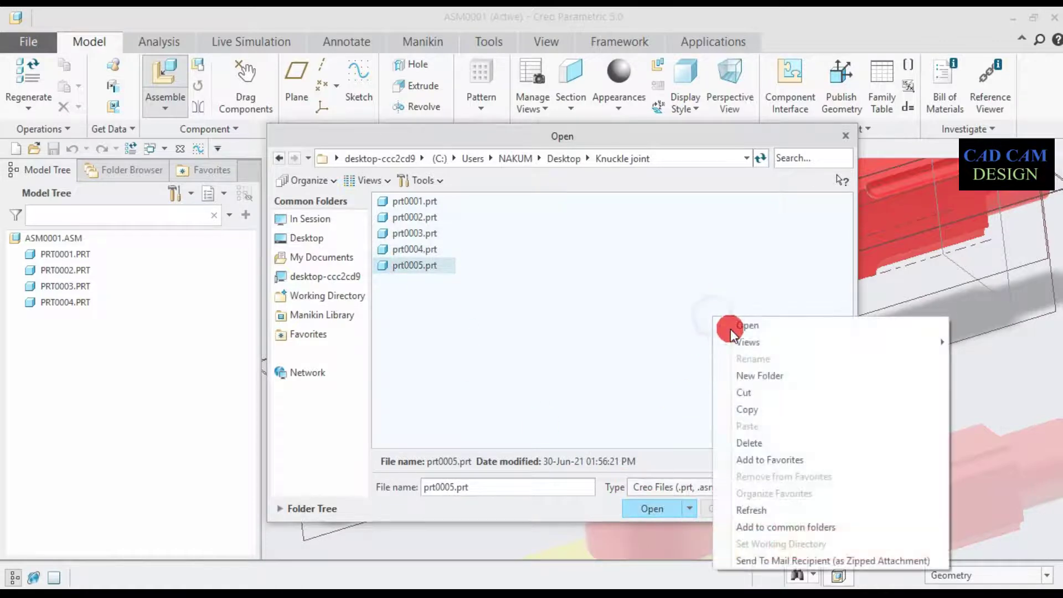
click(745, 508)
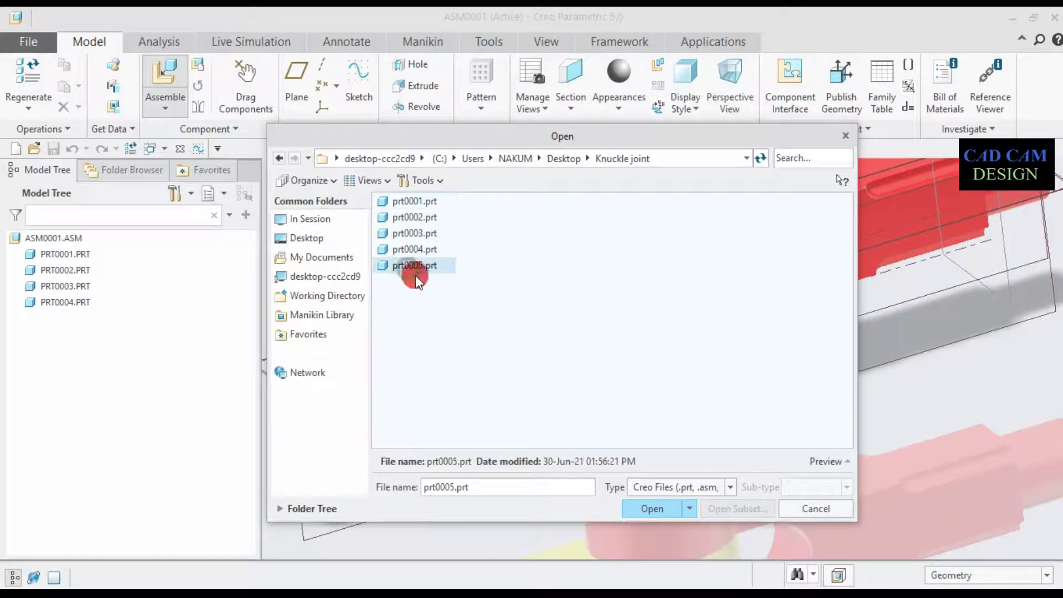
click(661, 510)
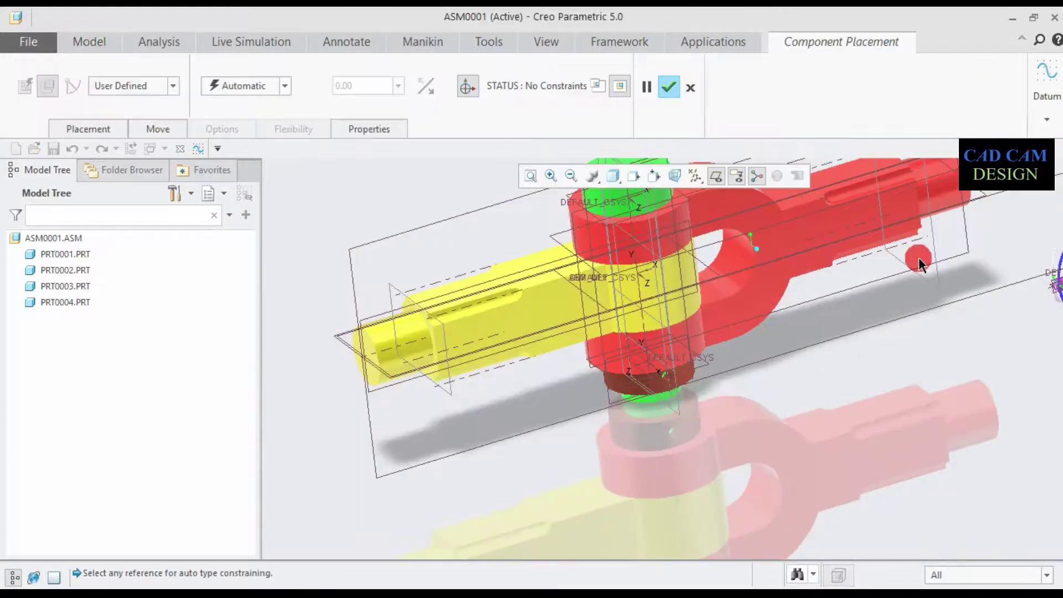
Move the inserted pin close beside the collar, near its cross hole.
scroll(905, 307, up, 3)
scroll(1031, 278, down, 3)
drag(1040, 293, 424, 490)
scroll(348, 432, up, 3)
scroll(348, 432, down, 3)
scroll(503, 420, up, 5)
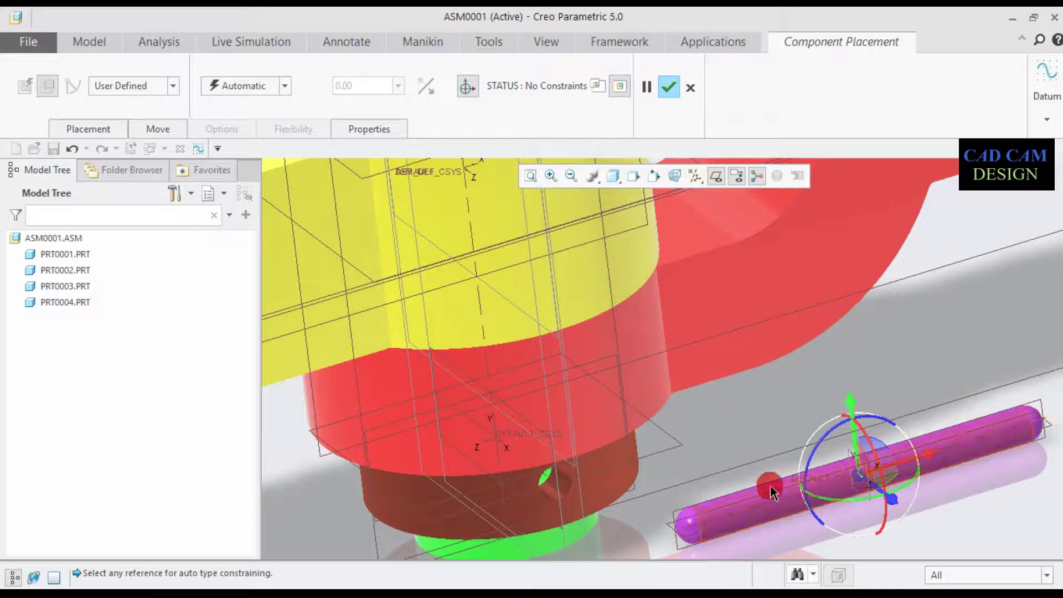
scroll(771, 490, down, 3)
scroll(636, 535, up, 4)
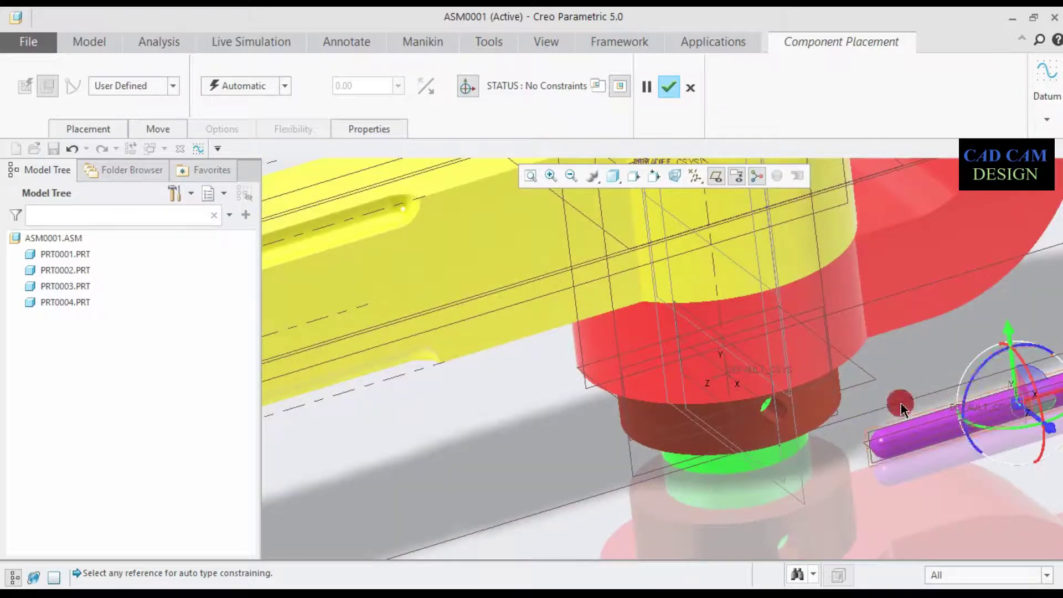
scroll(901, 410, up, 2)
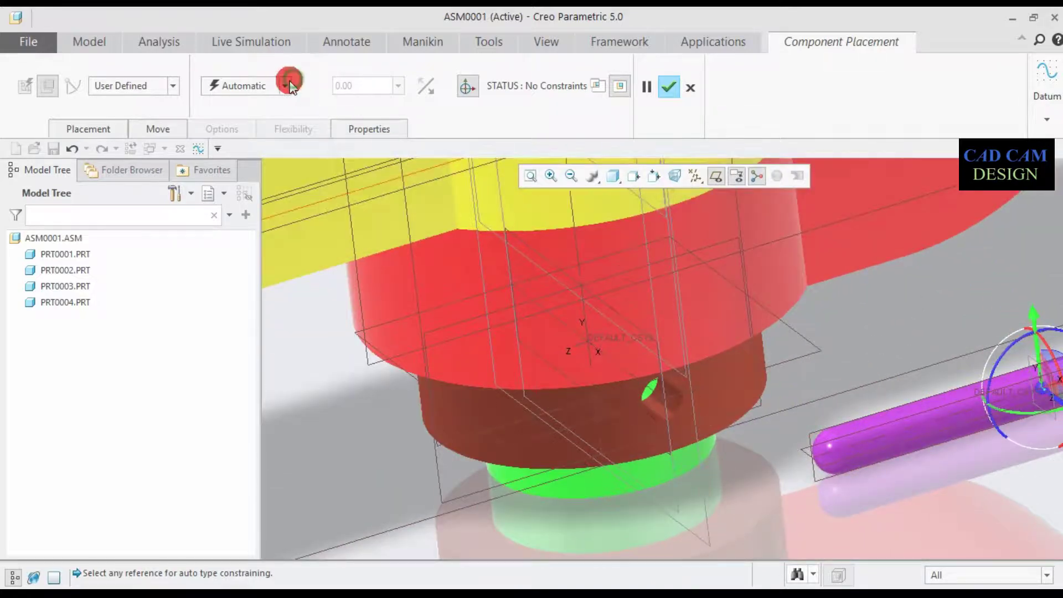
Make the small pin's cylindrical surface coincident with the collar's cross hole, using the Automatic constraint type.
click(285, 85)
click(277, 102)
click(658, 403)
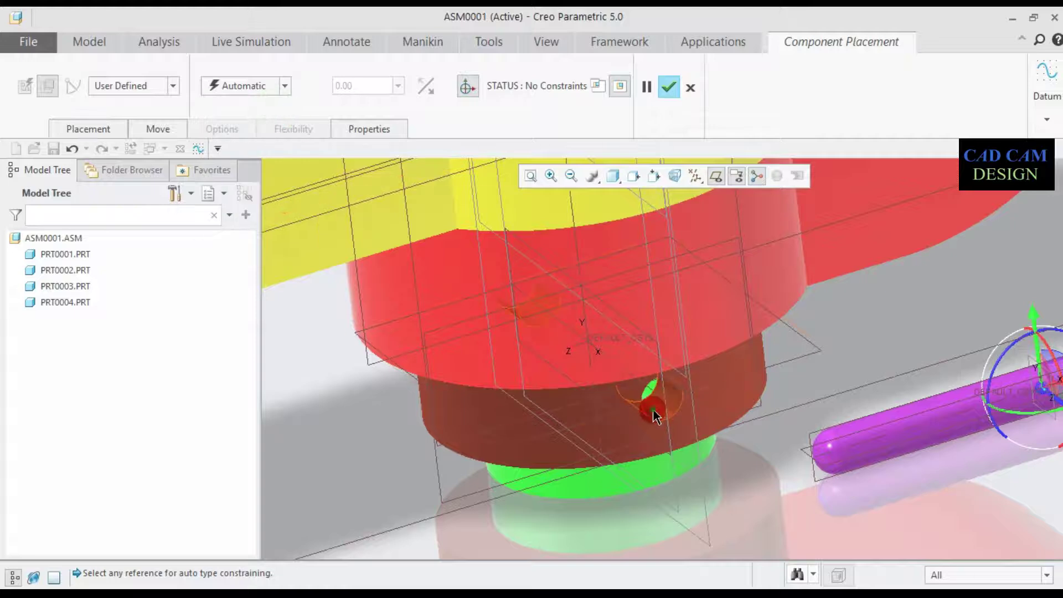
click(934, 418)
Slide the small pin along the cross hole until it protrudes from both sides of the collar.
middle_drag(870, 433, 805, 416)
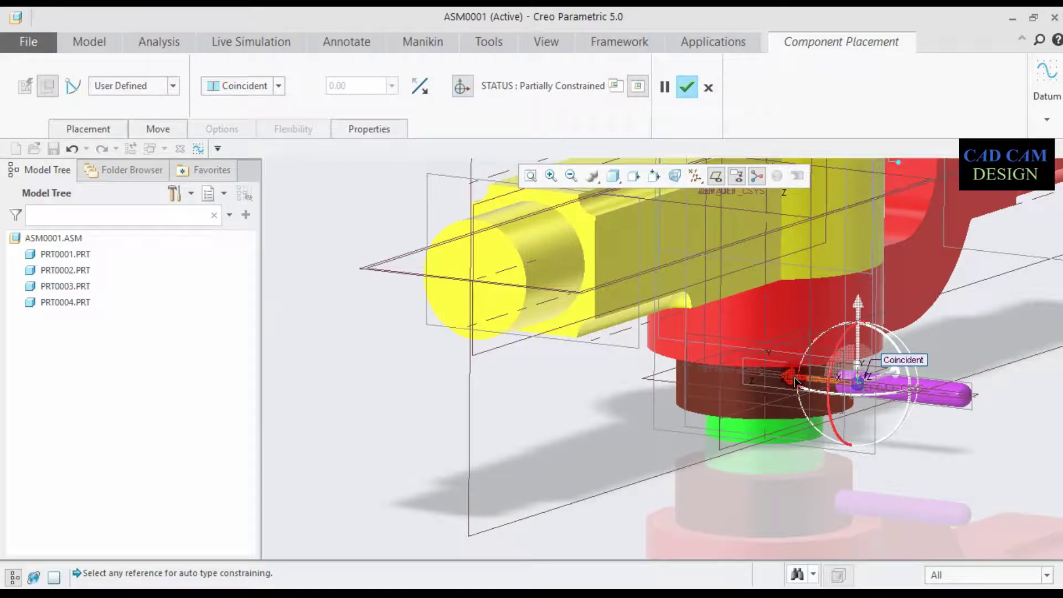
drag(719, 374, 702, 390)
scroll(702, 390, up, 3)
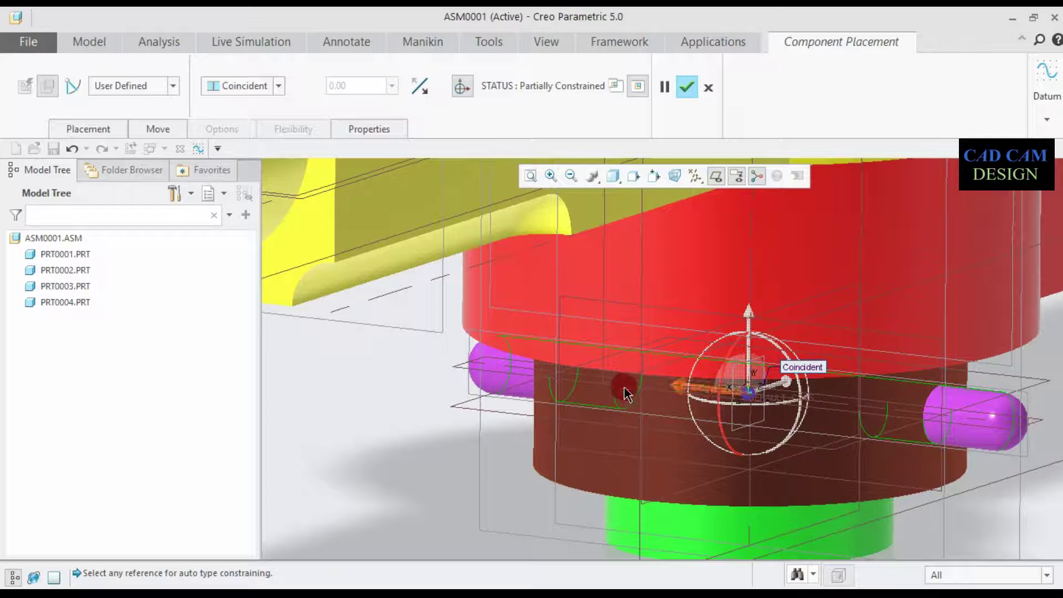
Center the small pin lengthwise in the collar's cross hole, accept its placement and restore the default orientation.
mouse_move(682, 393)
mouse_down()
mouse_move(529, 377)
mouse_move(674, 404)
mouse_move(658, 398)
mouse_move(672, 410)
mouse_up()
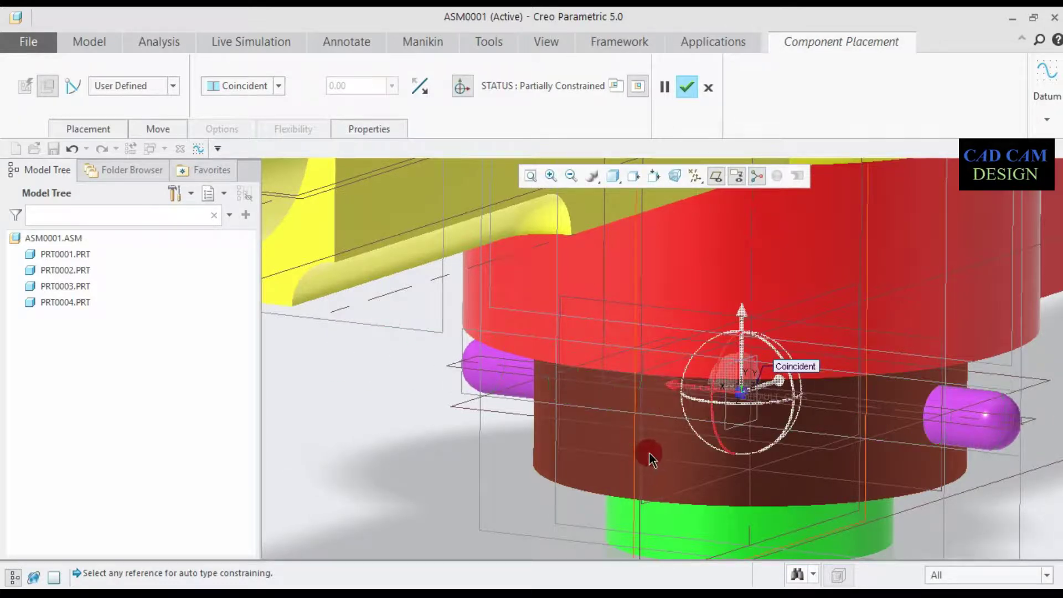
mouse_move(648, 456)
middle_down()
mouse_move(733, 423)
mouse_move(732, 384)
middle_up()
drag(742, 364, 735, 365)
mouse_move(733, 427)
middle_down()
mouse_move(725, 439)
mouse_move(748, 357)
mouse_move(743, 381)
middle_up()
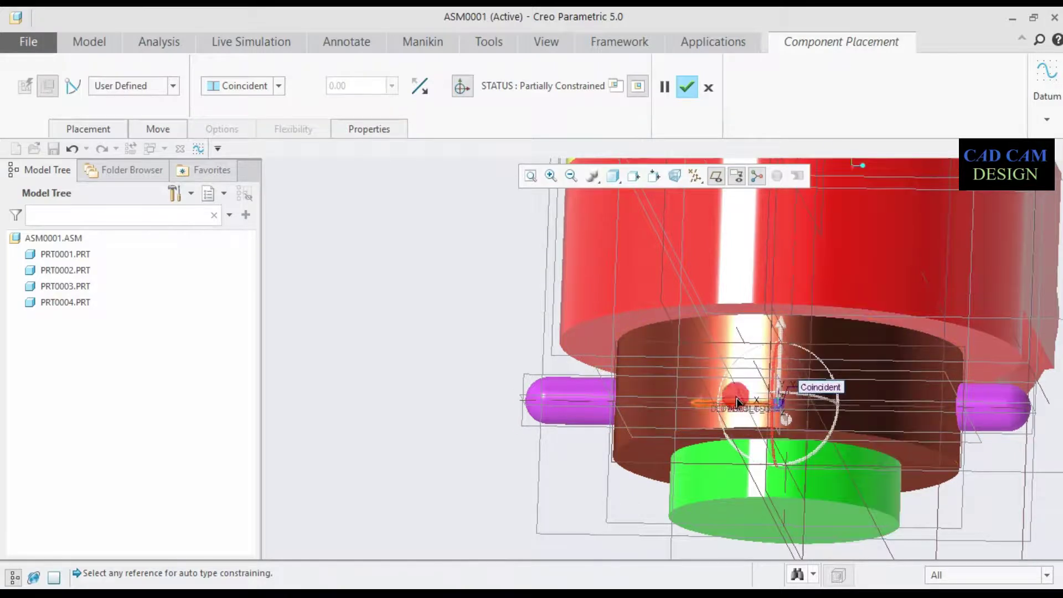
drag(700, 401, 711, 402)
middle_drag(711, 402, 762, 398)
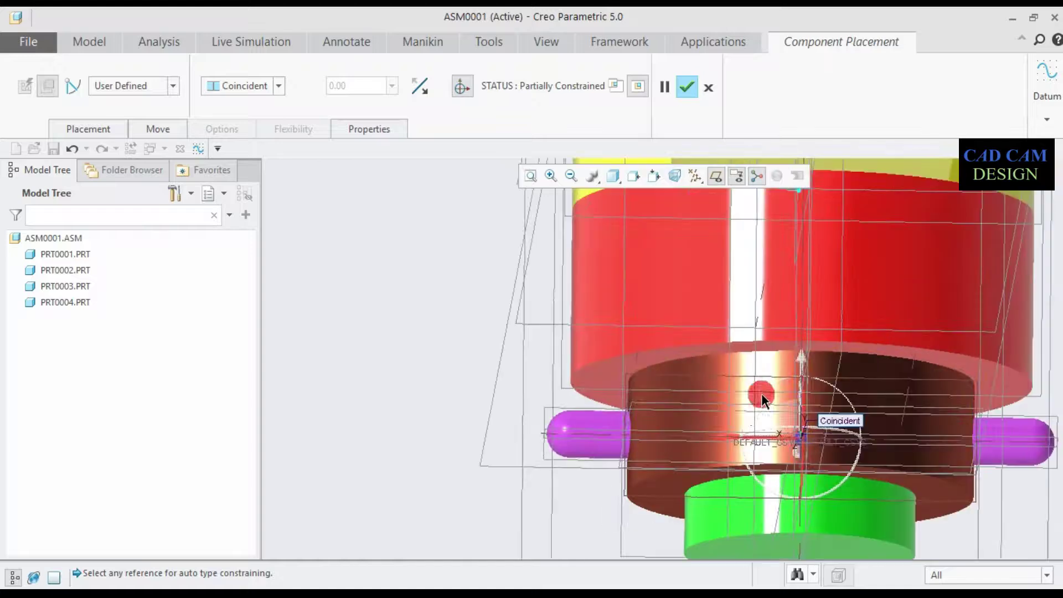
drag(727, 436, 720, 436)
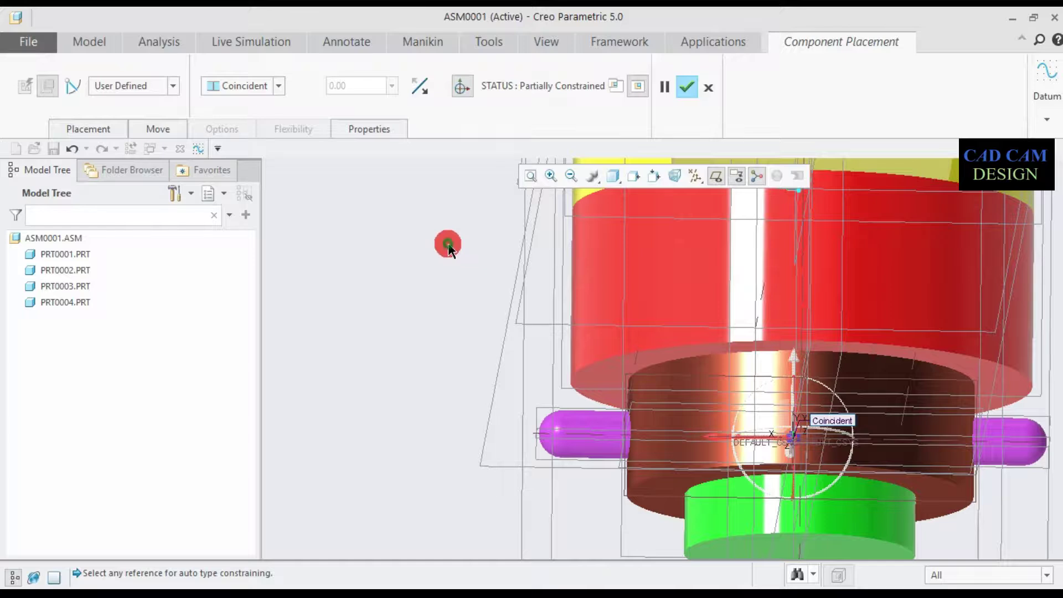
middle_click(471, 244)
middle_drag(470, 247, 418, 294)
key(ctrl+d)
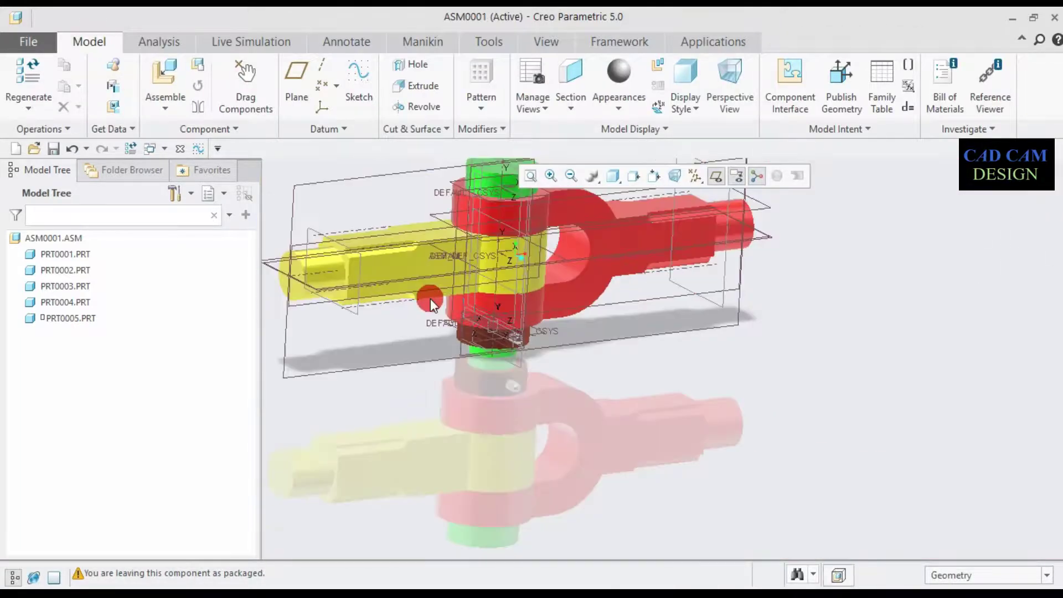
Turn off the display of datum planes, annotations and the spin center in the assembly.
scroll(301, 200, down, 4)
scroll(302, 200, up, 3)
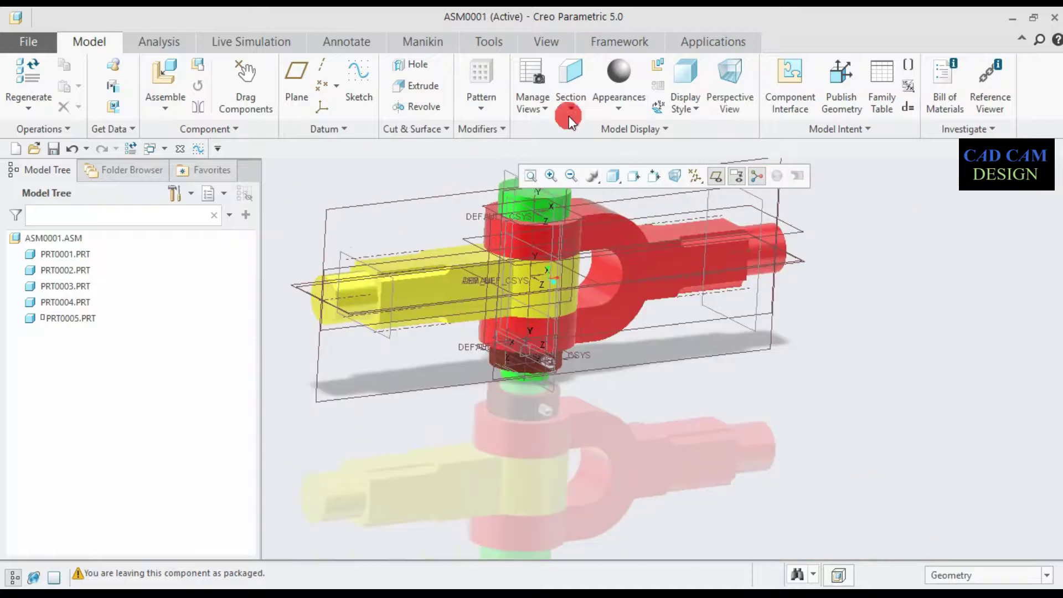
click(716, 177)
scroll(808, 339, up, 4)
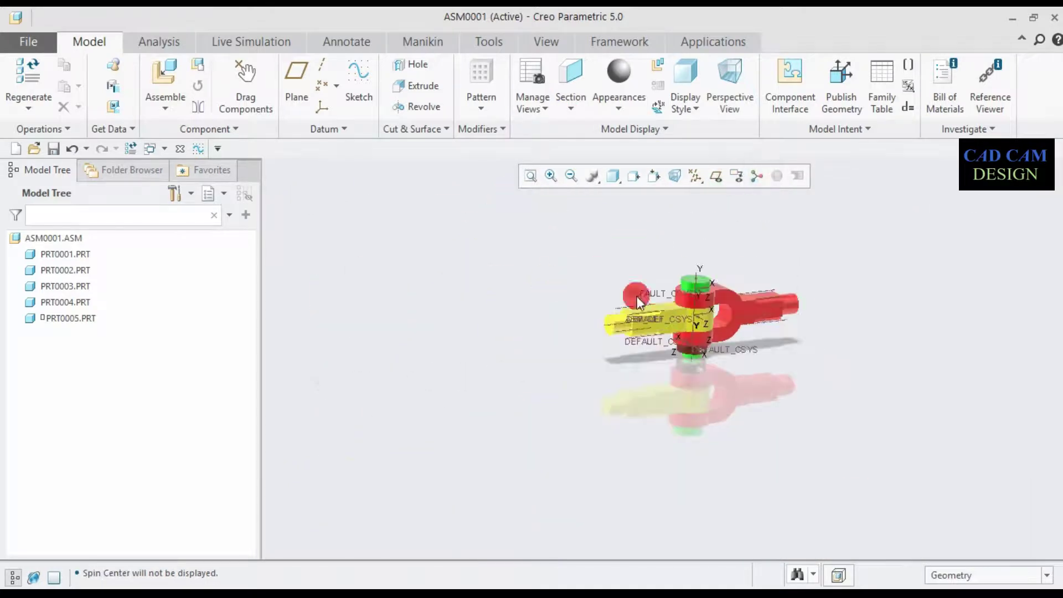
Hide the datum axis along the upper rear edge of the yellow eye's shank.
scroll(686, 282, up, 5)
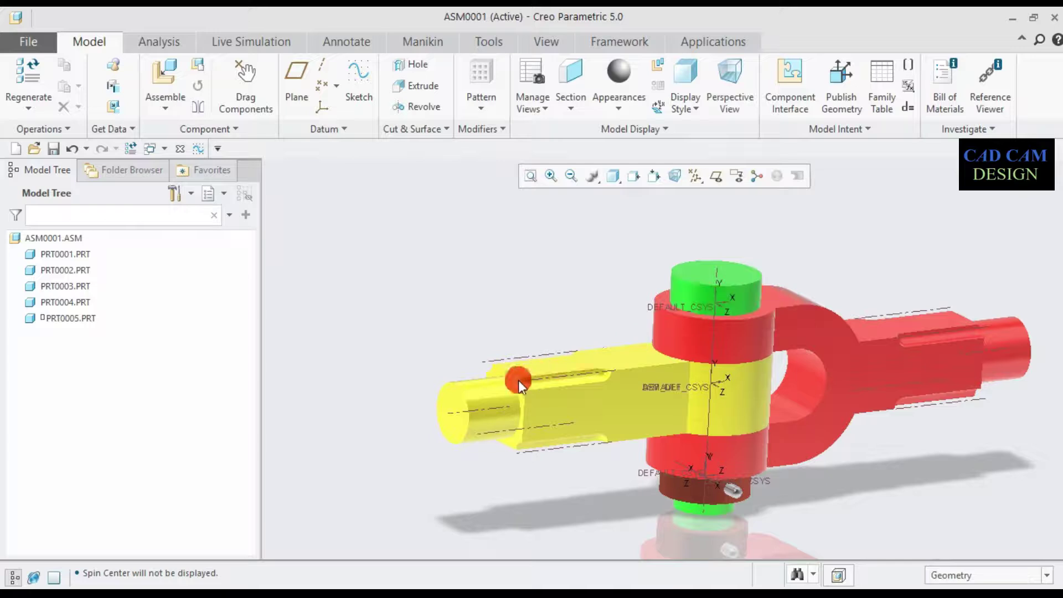
click(492, 359)
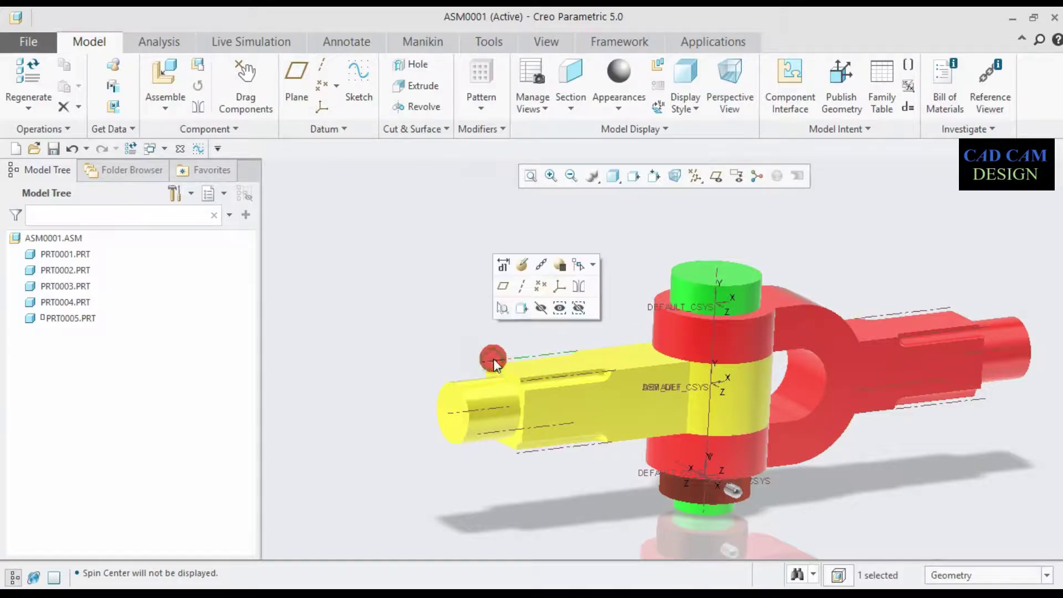
click(544, 311)
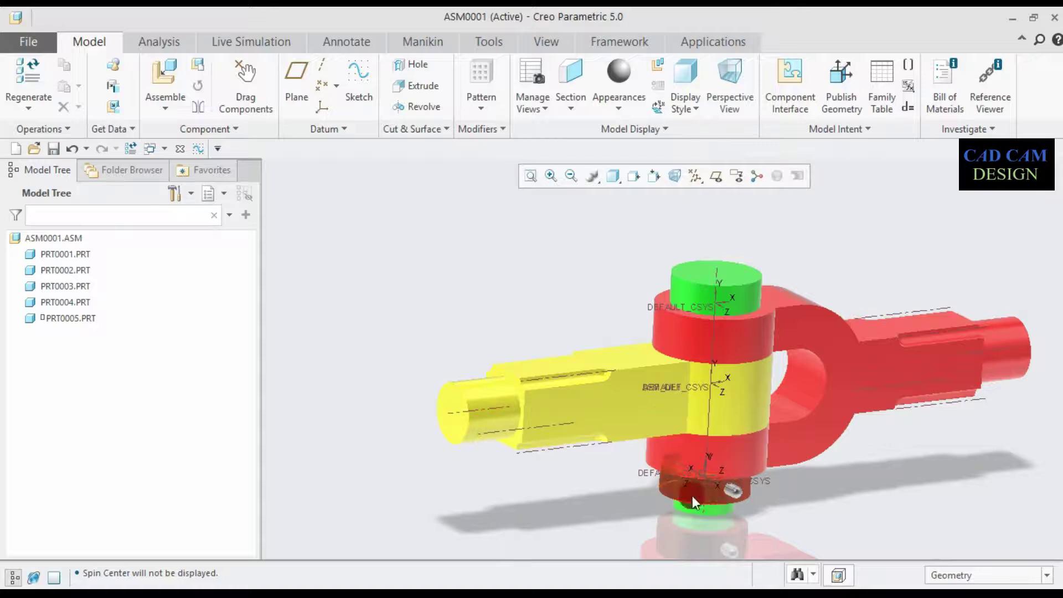
Inspect the assembled knuckle joint from several angles and distances, including the collar and its small pin.
middle_drag(581, 460, 643, 447)
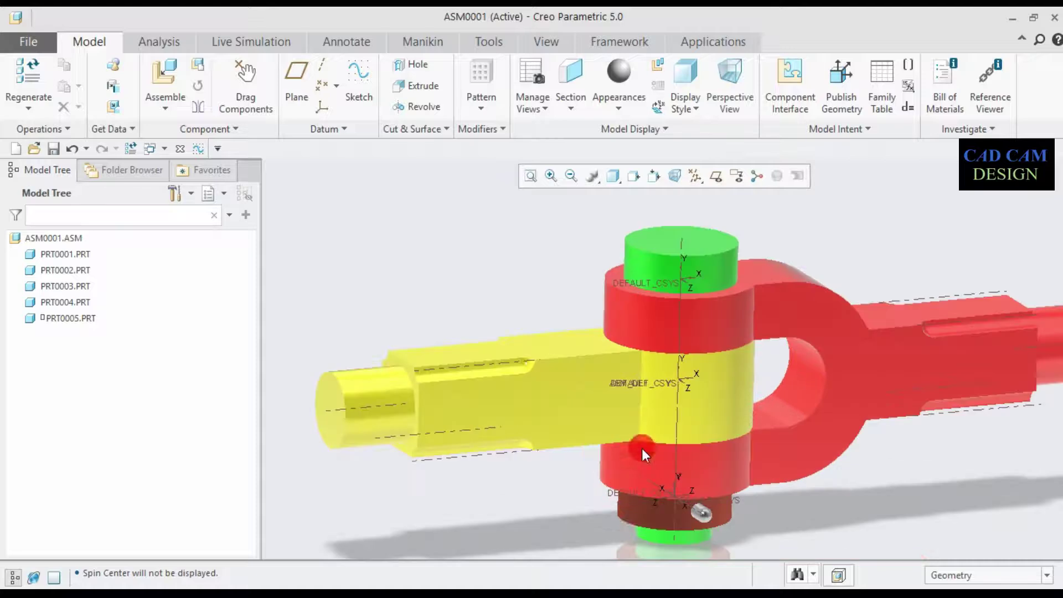
scroll(625, 510, up, 3)
scroll(625, 547, down, 3)
scroll(626, 547, up, 3)
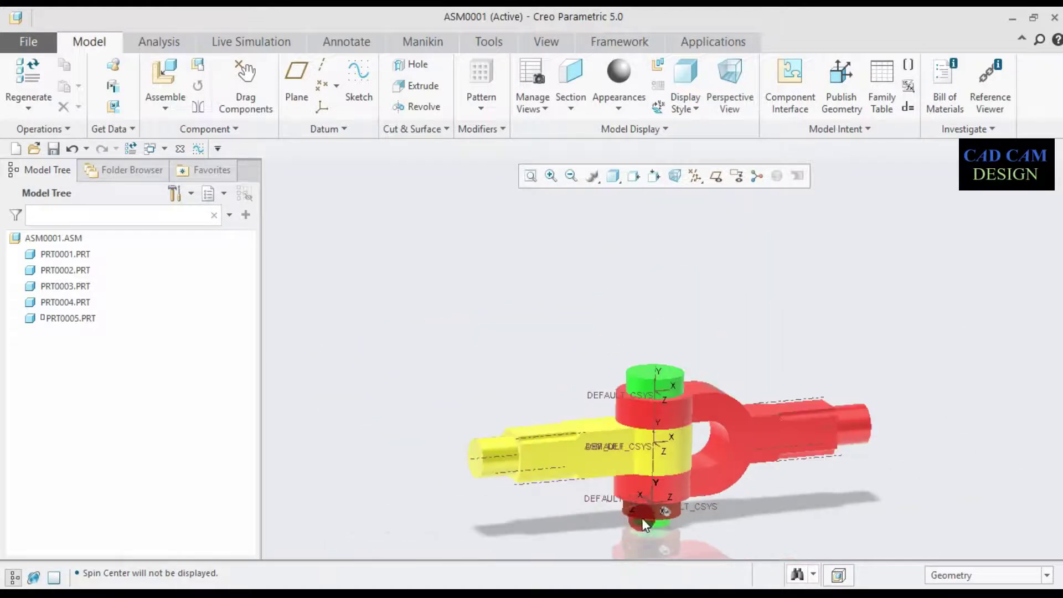
scroll(643, 449, down, 3)
scroll(653, 467, up, 5)
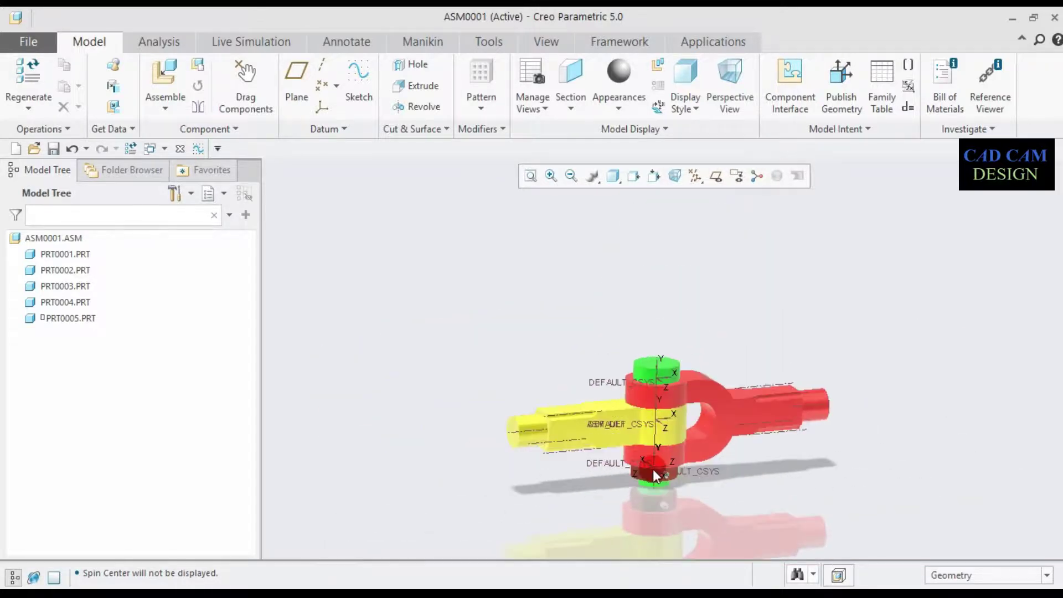
mouse_move(645, 409)
middle_down()
mouse_move(607, 408)
mouse_move(625, 407)
mouse_move(598, 423)
mouse_move(612, 408)
mouse_move(647, 405)
mouse_move(667, 419)
mouse_move(653, 420)
mouse_move(665, 407)
mouse_move(651, 415)
mouse_move(653, 403)
mouse_move(672, 408)
mouse_move(673, 429)
mouse_move(686, 415)
mouse_move(655, 427)
mouse_move(672, 384)
mouse_move(653, 420)
mouse_move(665, 420)
mouse_move(645, 418)
mouse_move(648, 402)
mouse_move(648, 418)
middle_up()
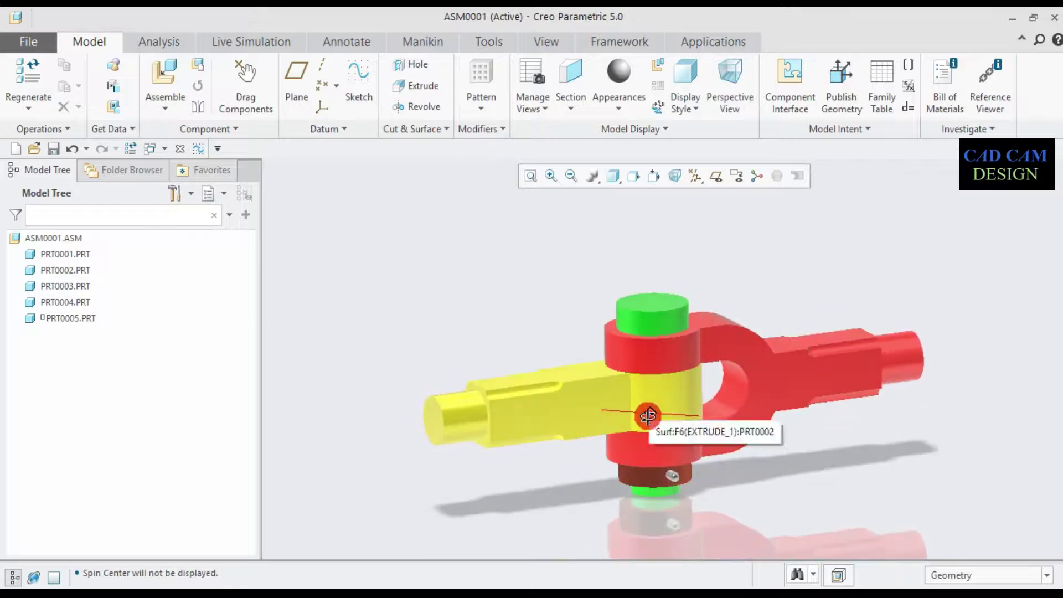
scroll(594, 399, up, 2)
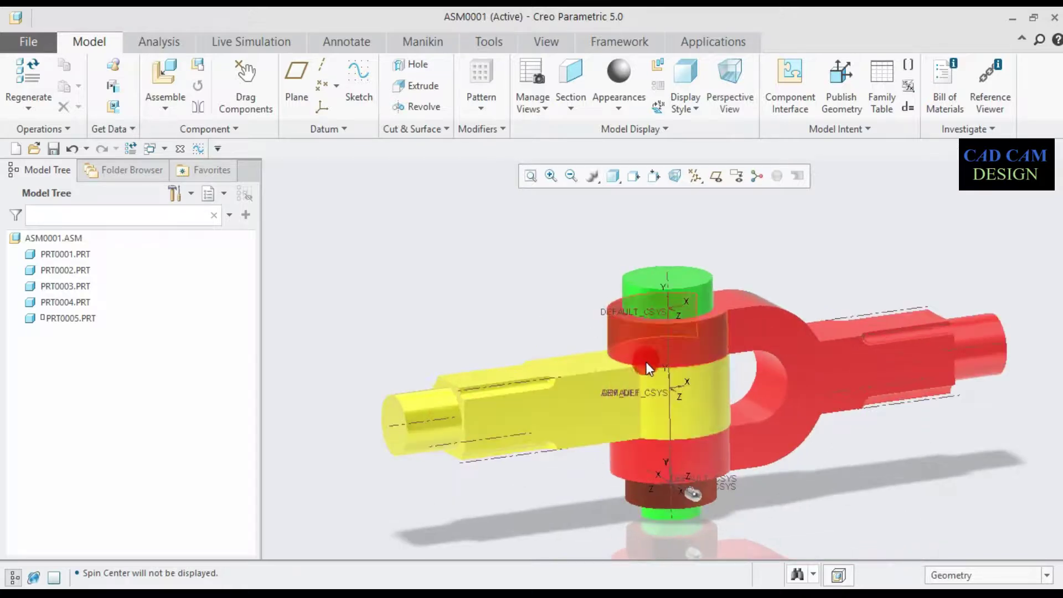
Open the assembly in Render Studio, narrow the model tree and frame the whole joint obliquely from above.
click(686, 41)
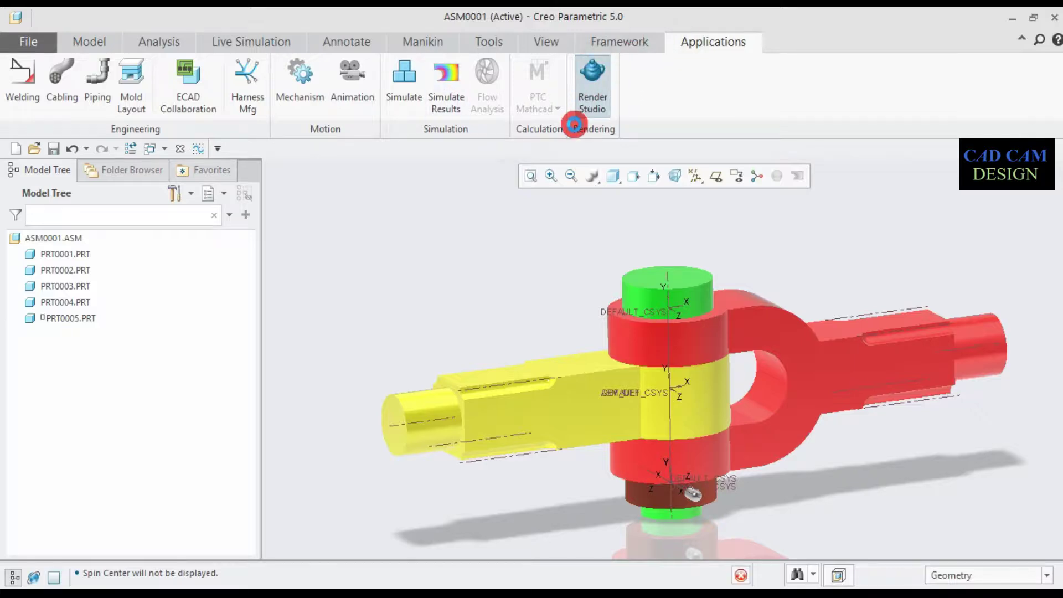
click(576, 114)
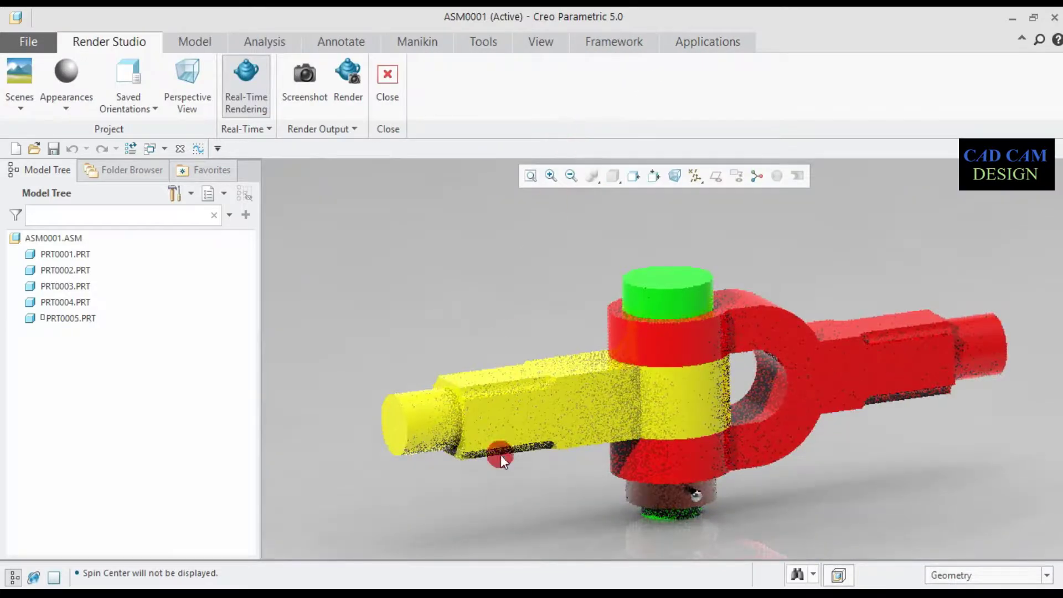
mouse_move(502, 460)
middle_down()
mouse_move(507, 451)
mouse_move(504, 471)
middle_up()
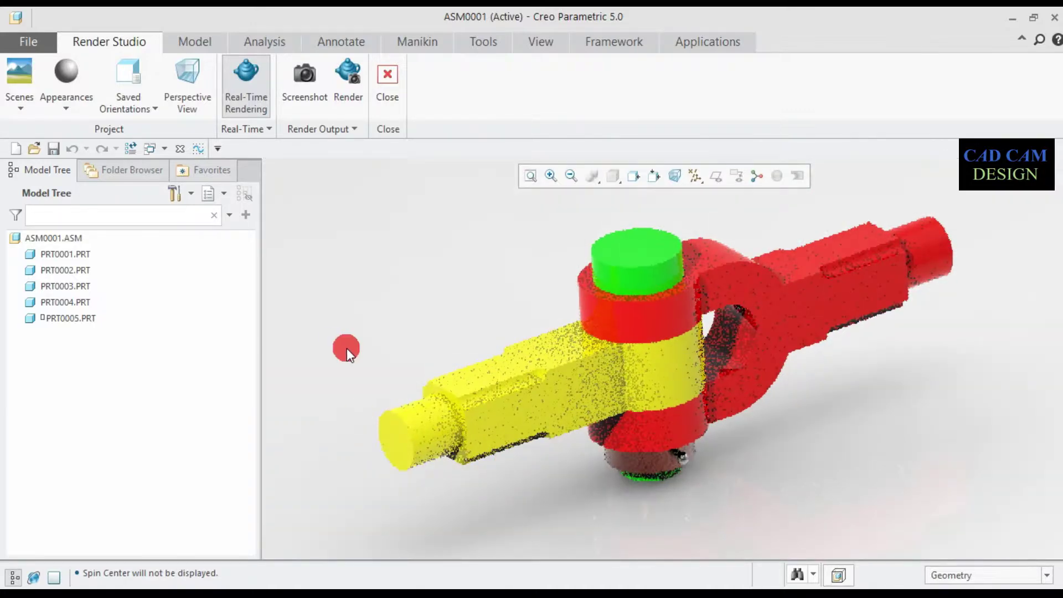
scroll(329, 344, down, 1)
scroll(349, 363, up, 1)
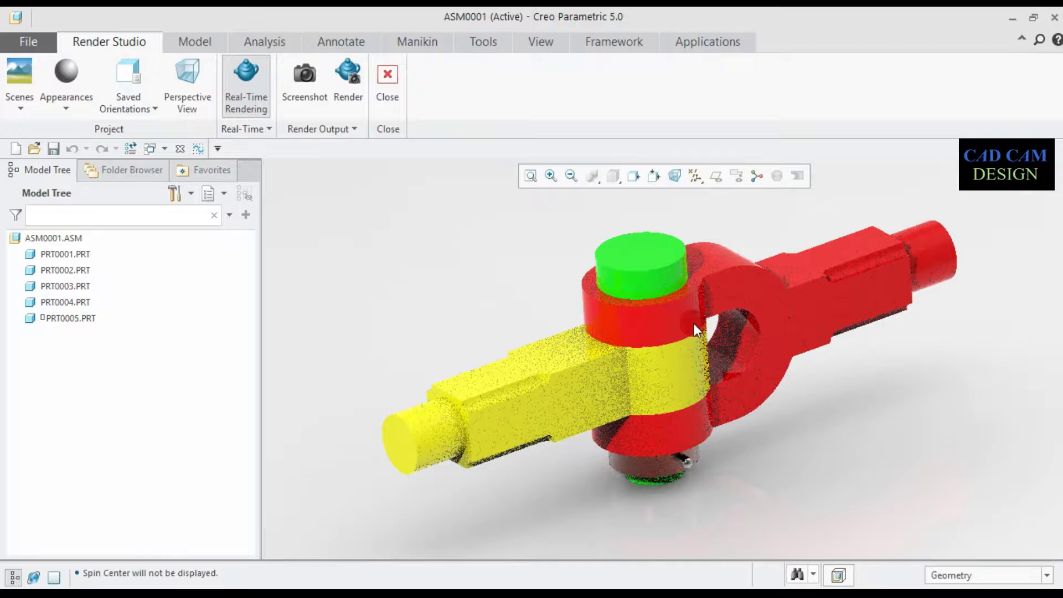
drag(263, 354, 197, 356)
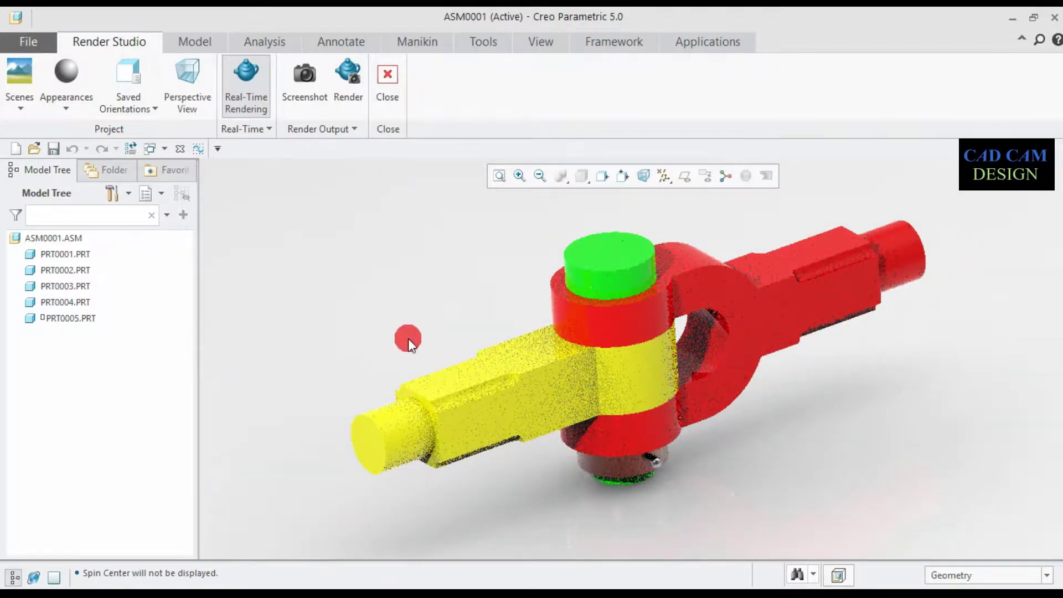
scroll(409, 341, up, 2)
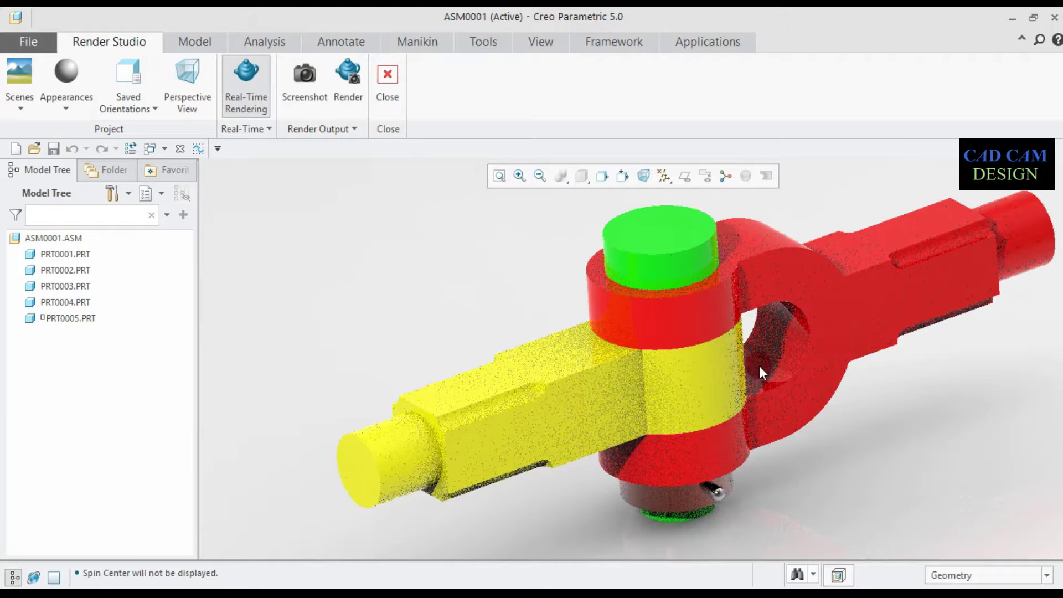
scroll(711, 379, down, 2)
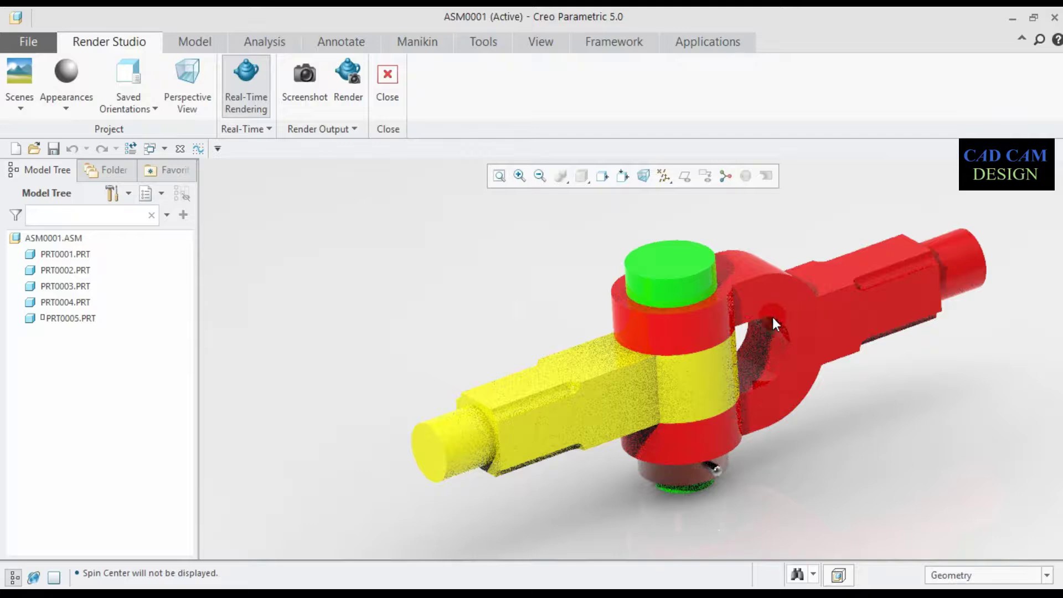
Set up a render output with a resolution of 1920 x 865 and the file name "Ass main" in the Knuckle joint folder.
click(344, 98)
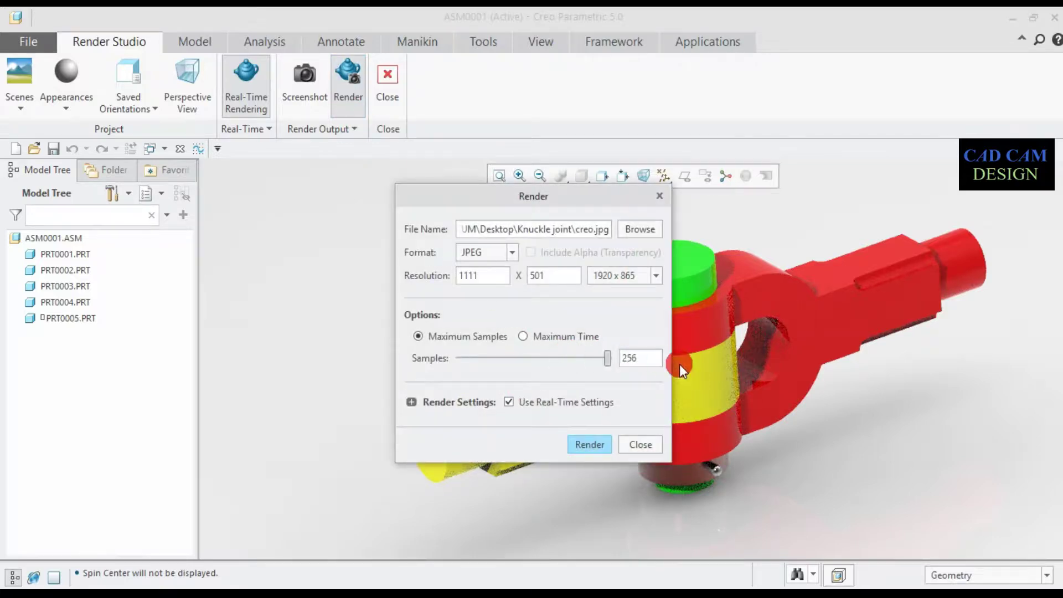
click(655, 275)
click(629, 293)
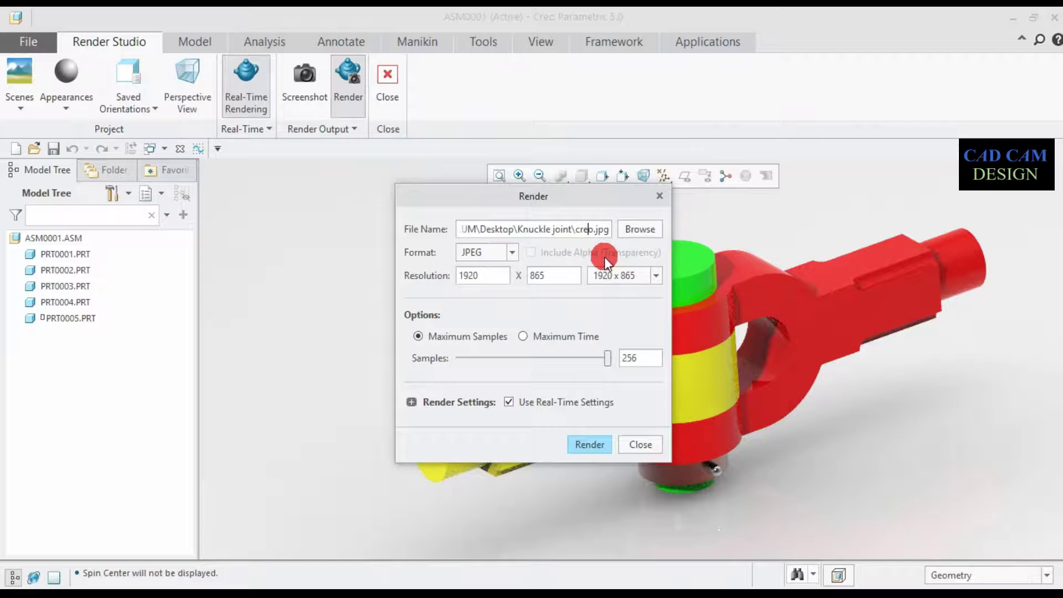
key(BackSpace)
key(BackSpace)
key(BackSpace)
key(BackSpace)
text(Ass)
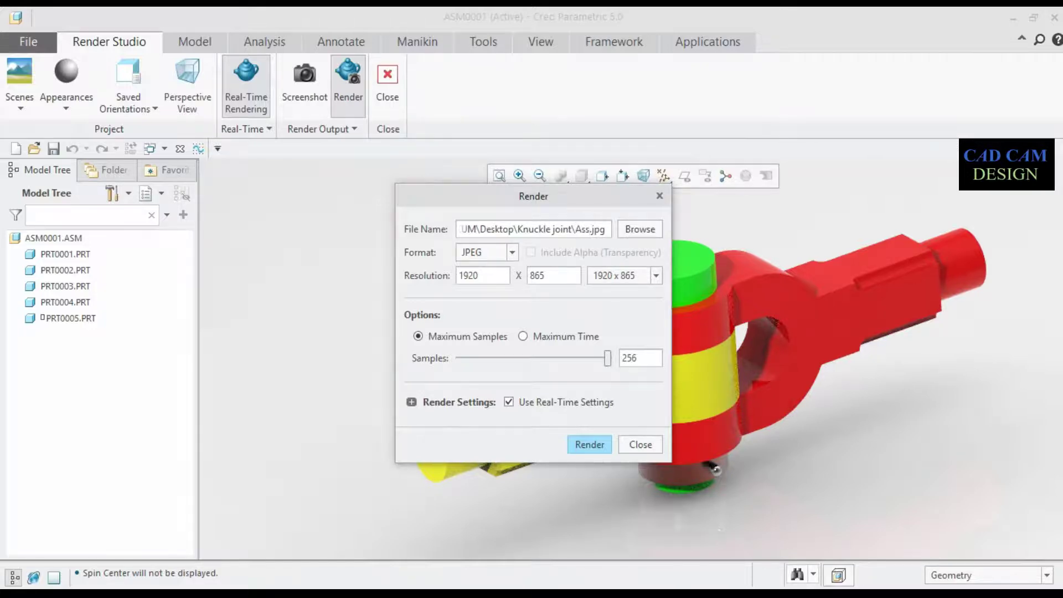
text( main)
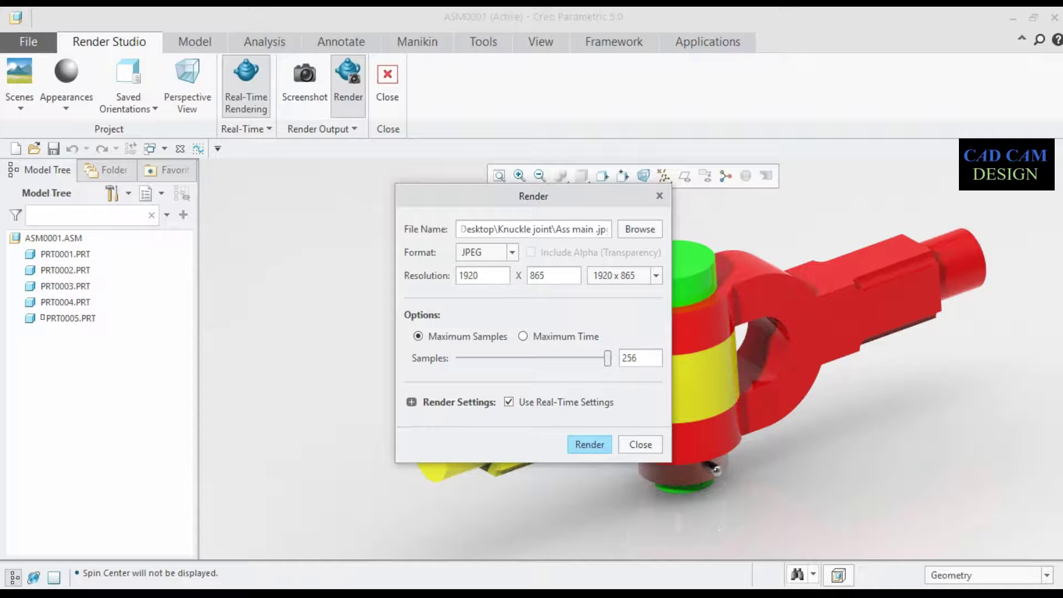
Render the knuckle joint image to the file, then leave Render Studio and return to the assembly model.
click(581, 442)
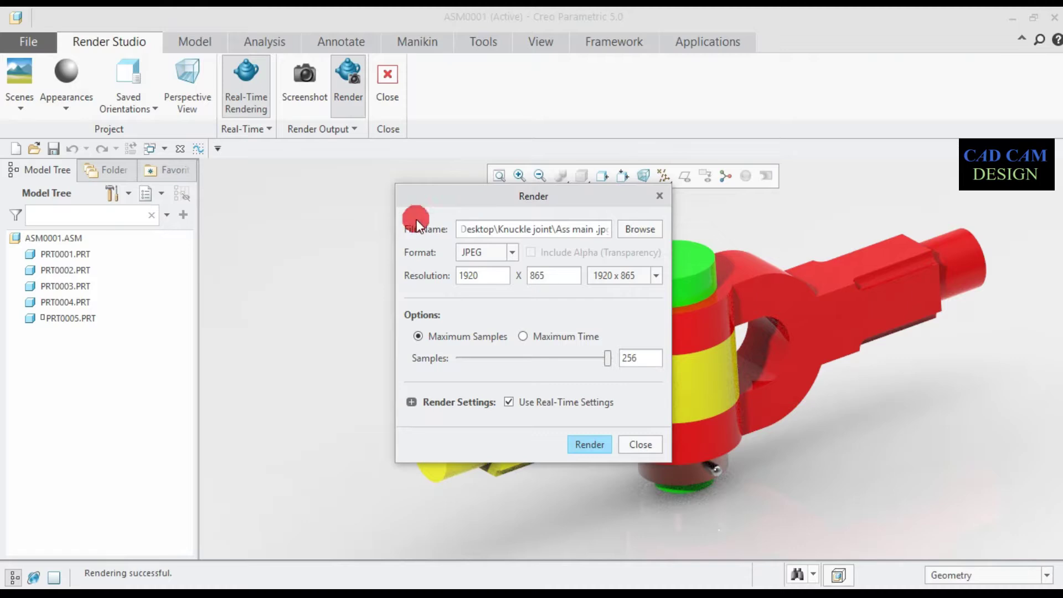
click(642, 445)
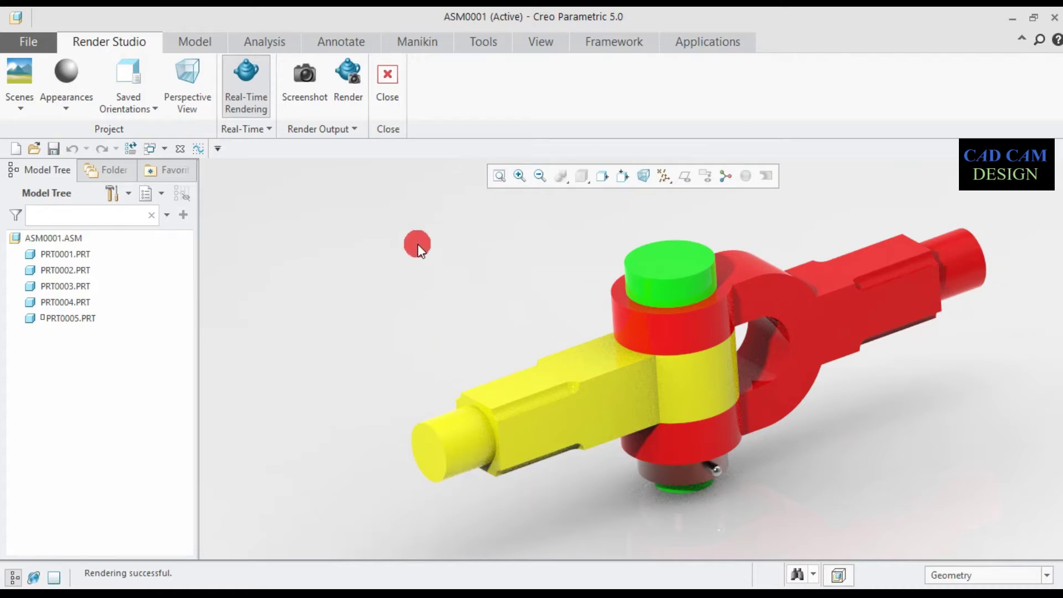
click(390, 95)
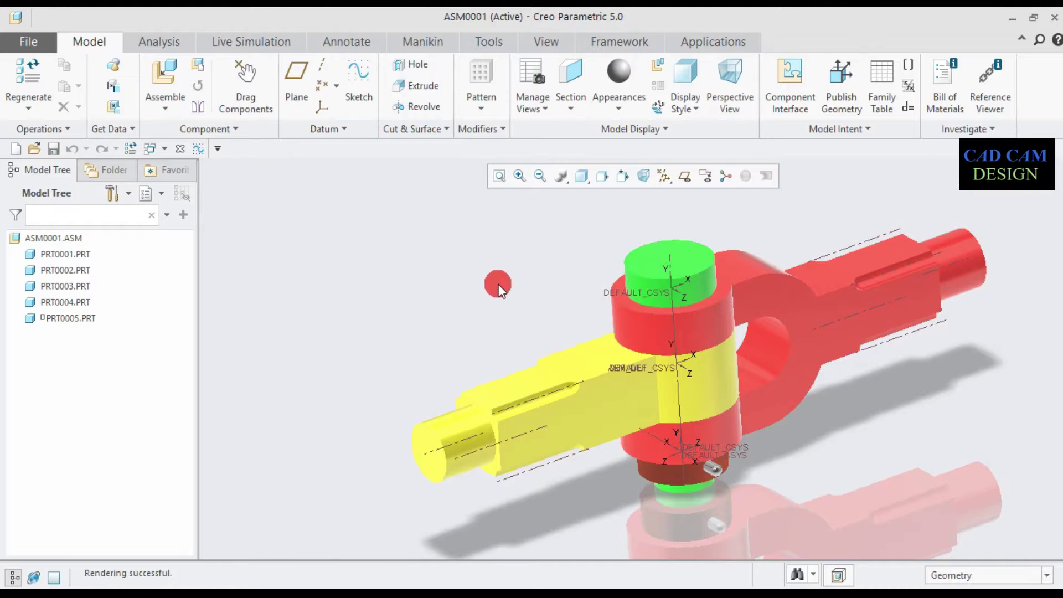
mouse_move(500, 284)
middle_down()
mouse_move(515, 268)
mouse_move(565, 259)
mouse_move(503, 280)
mouse_move(502, 271)
middle_up()
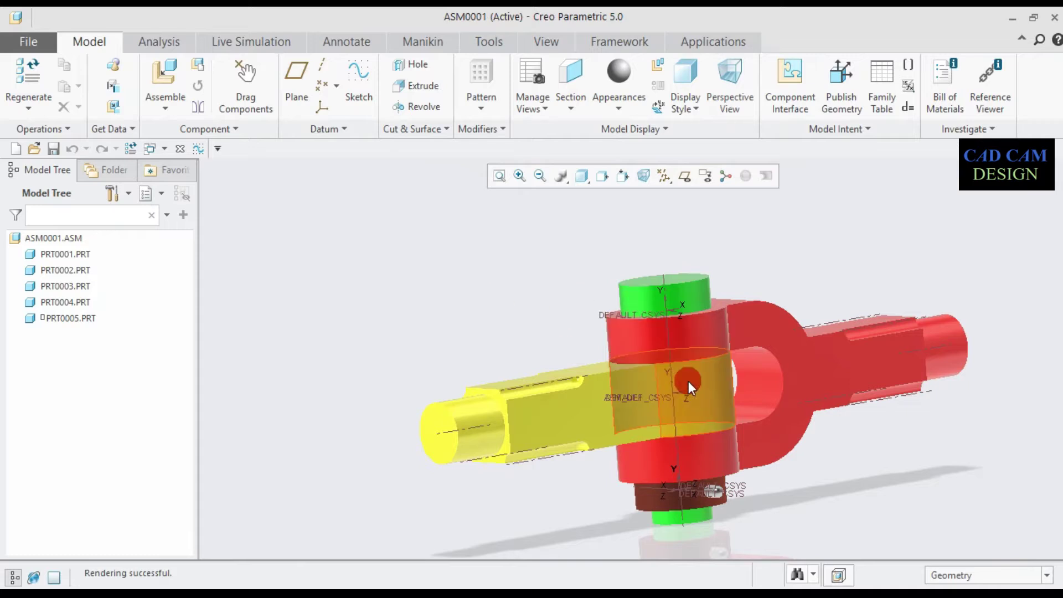